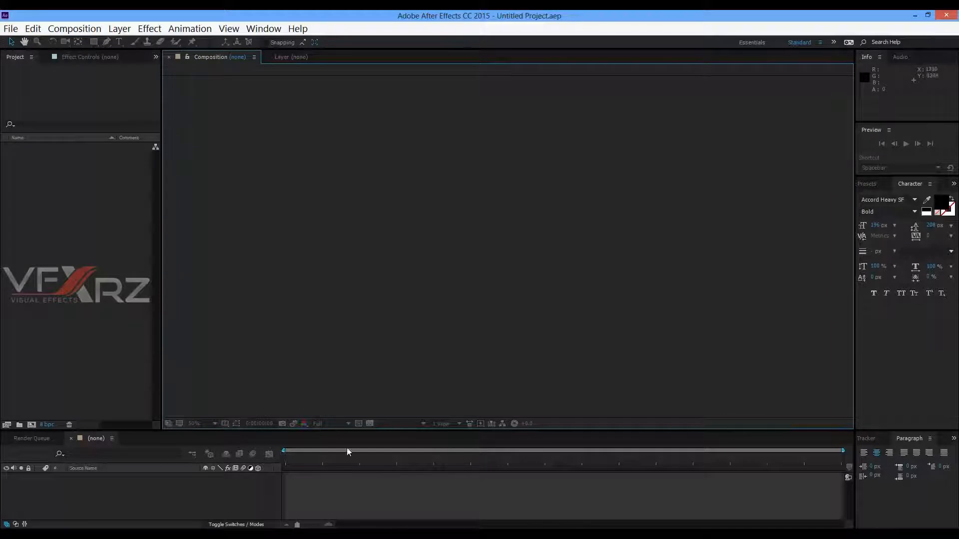
# Create a new 1920 x 1080 px composition at 50 frames per second with square pixels
pyautogui.hotkey('ctrl', 'n')
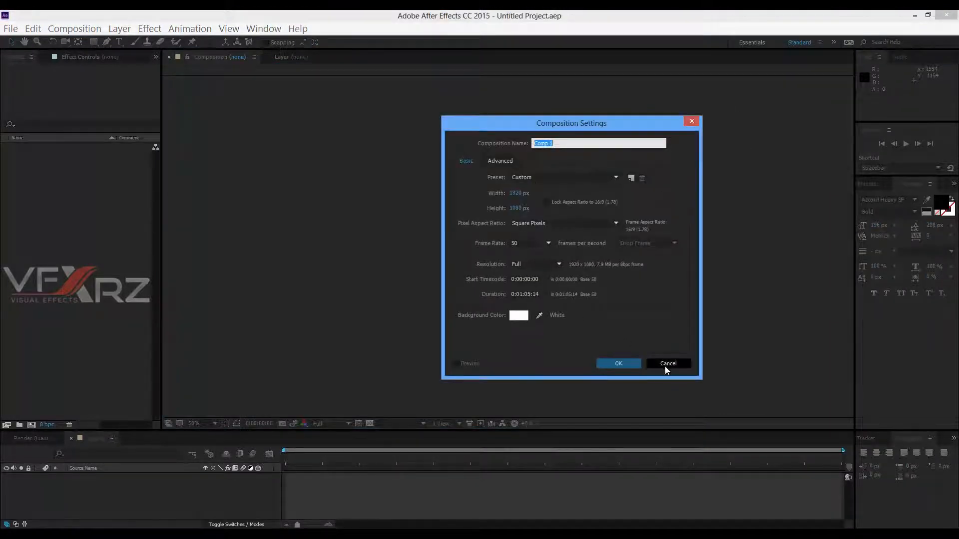
pyautogui.click(617, 363)
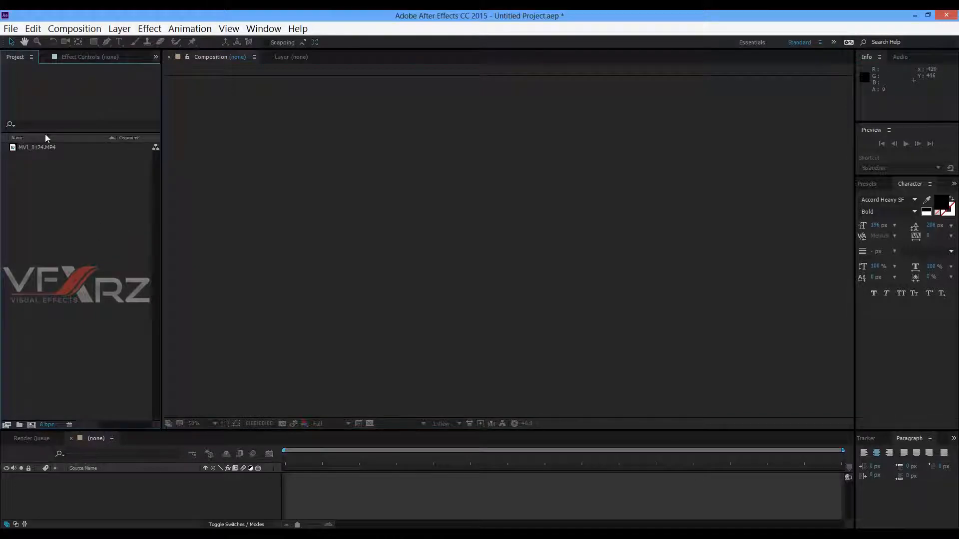
# Create a composition from the MVI_0124.MP4 footage so that it matches the clip's settings
pyautogui.click(34, 147)
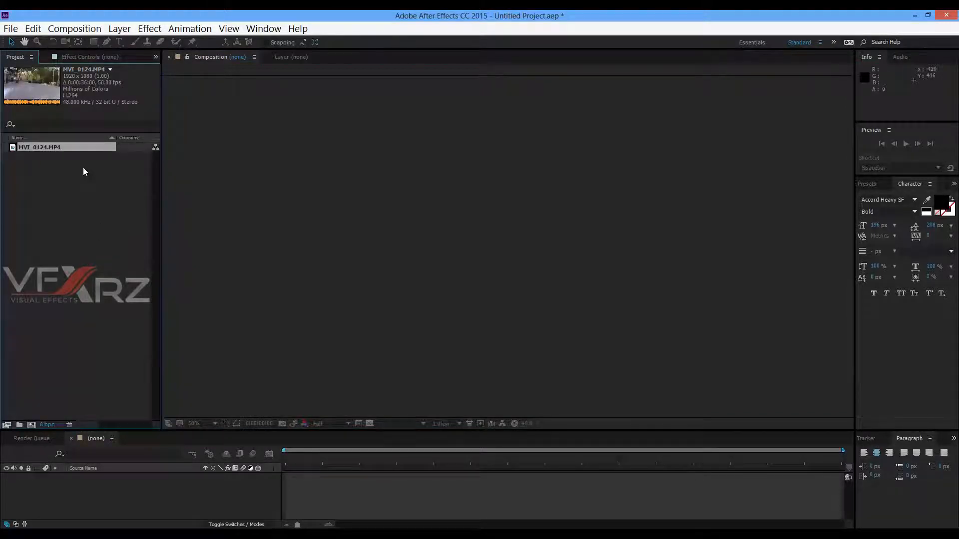
pyautogui.hotkey('alt', '\\')
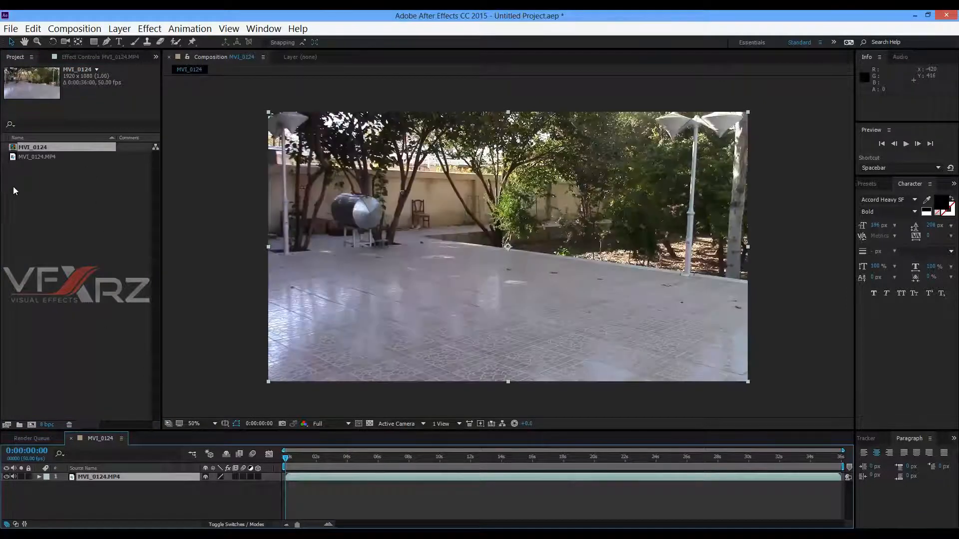
# Compare the size, duration and frame rate of the MVI_0124 composition with its source clip, and scrub through the footage
pyautogui.click(41, 147)
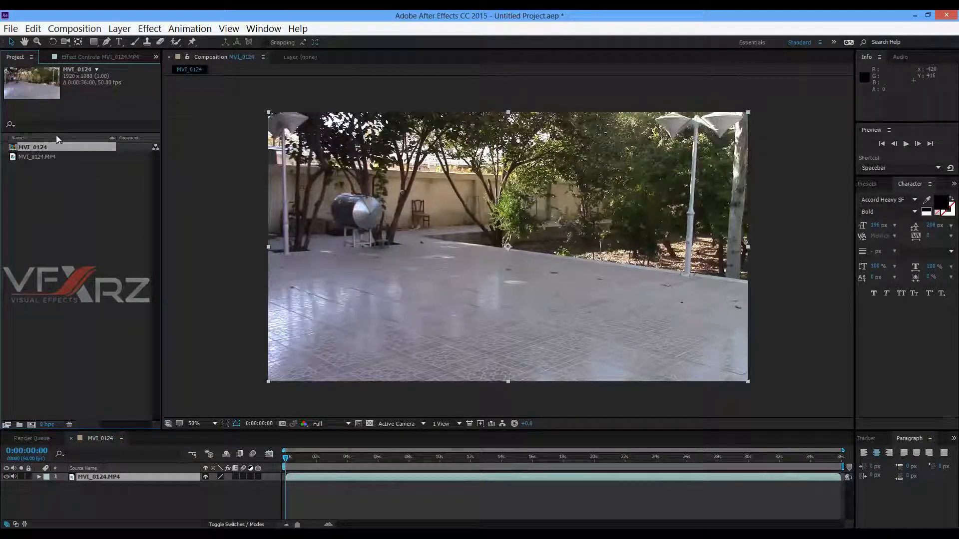
pyautogui.click(39, 157)
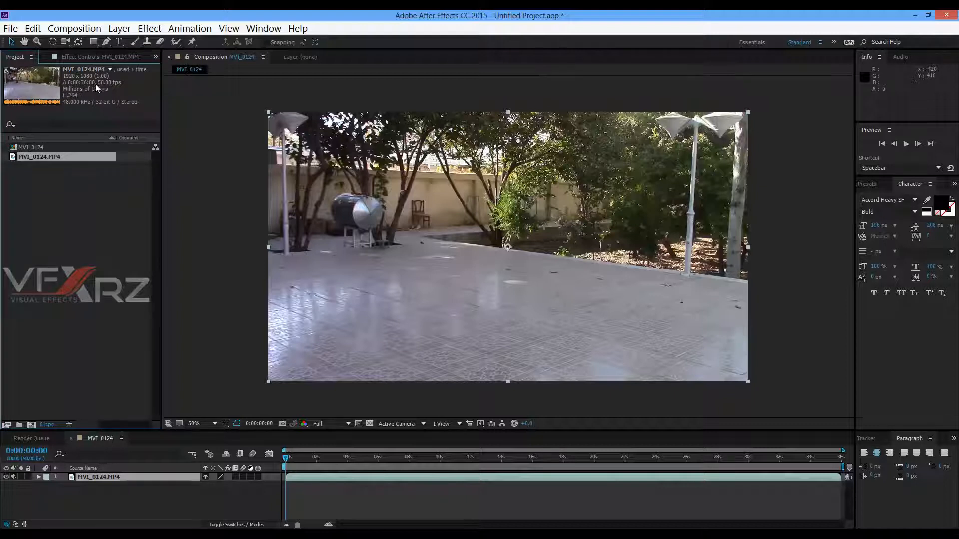
pyautogui.click(34, 148)
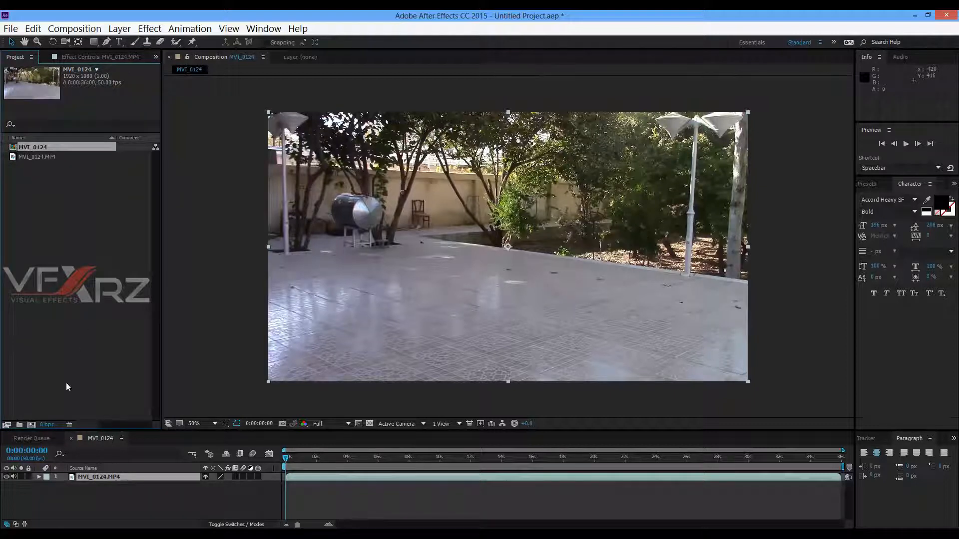
pyautogui.moveTo(313, 458); pyautogui.dragTo(732, 459)
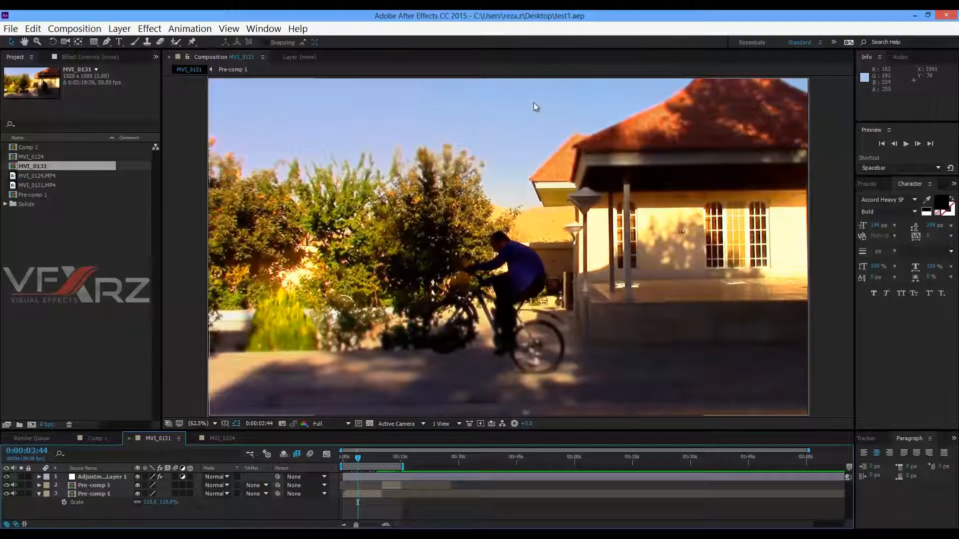
# Review the MVI_0131 composition's settings and keep them as they are
pyautogui.hotkey('ctrl', 'k')
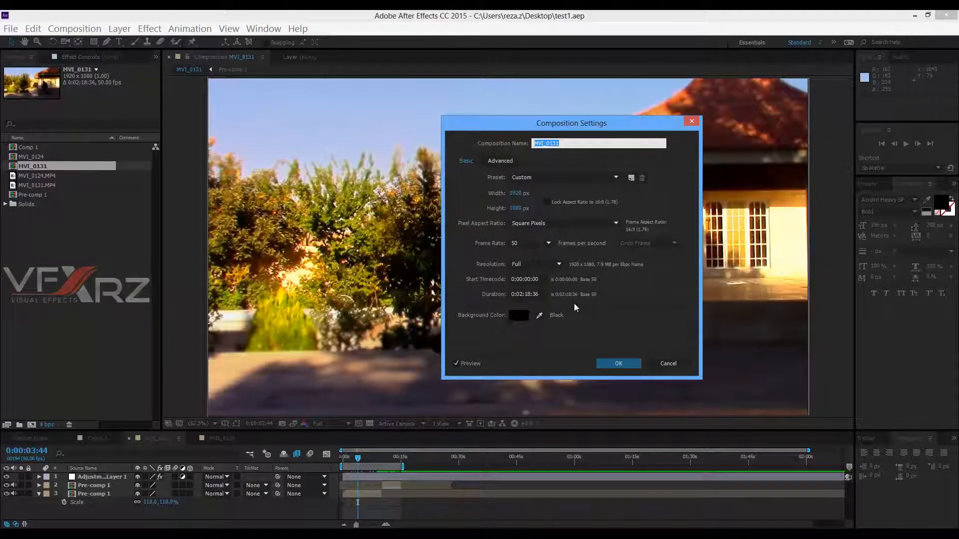
pyautogui.click(625, 363)
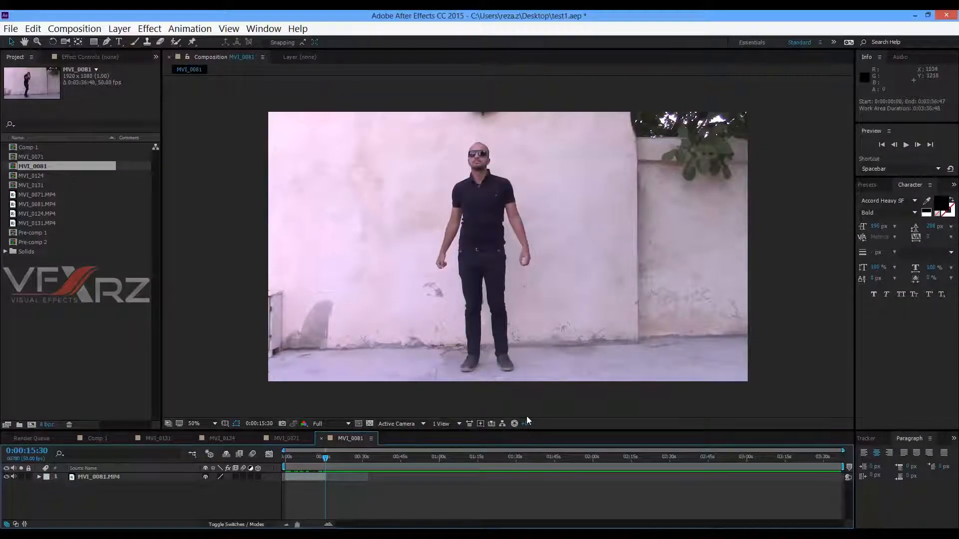
# End the MVI_0081 work area at about 0:00:15:48, trim the composition to the work area and scrub through it
pyautogui.moveTo(847, 465); pyautogui.dragTo(330, 501)
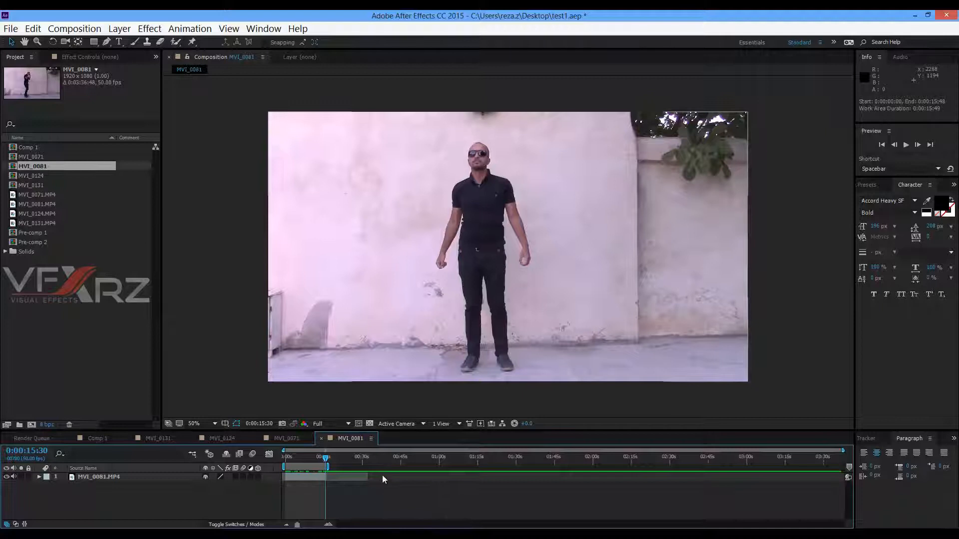
pyautogui.hotkey('ctrl', 'shift', 'x')
pyautogui.moveTo(827, 458); pyautogui.dragTo(537, 508)
# Check the trimmed duration in the MVI_0081 composition settings without changing anything, and scrub back through the clip
pyautogui.rightClick(223, 496)
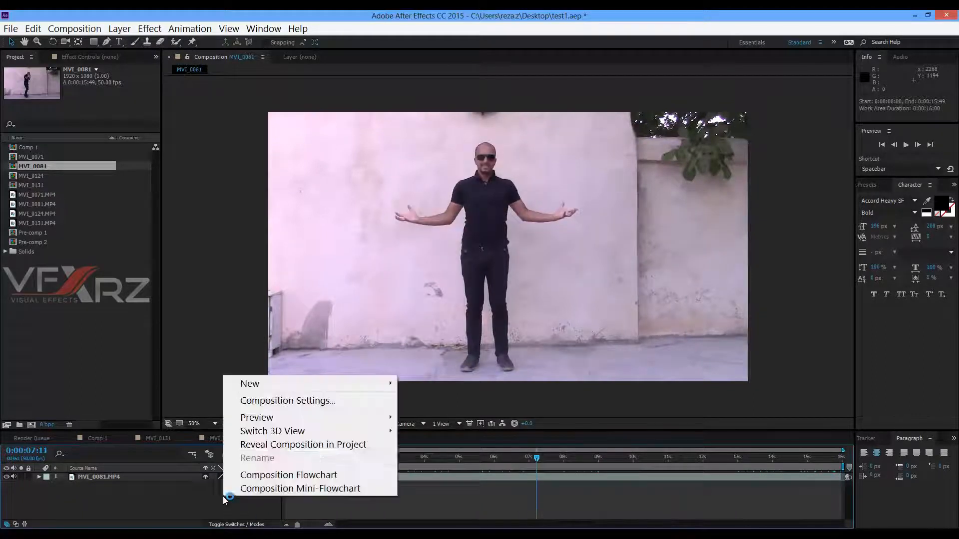
pyautogui.click(281, 400)
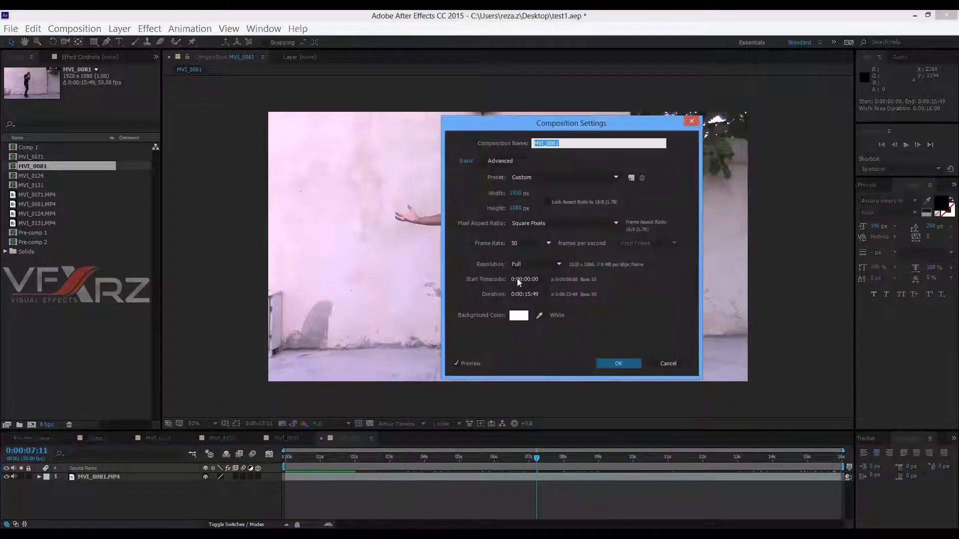
pyautogui.click(690, 363)
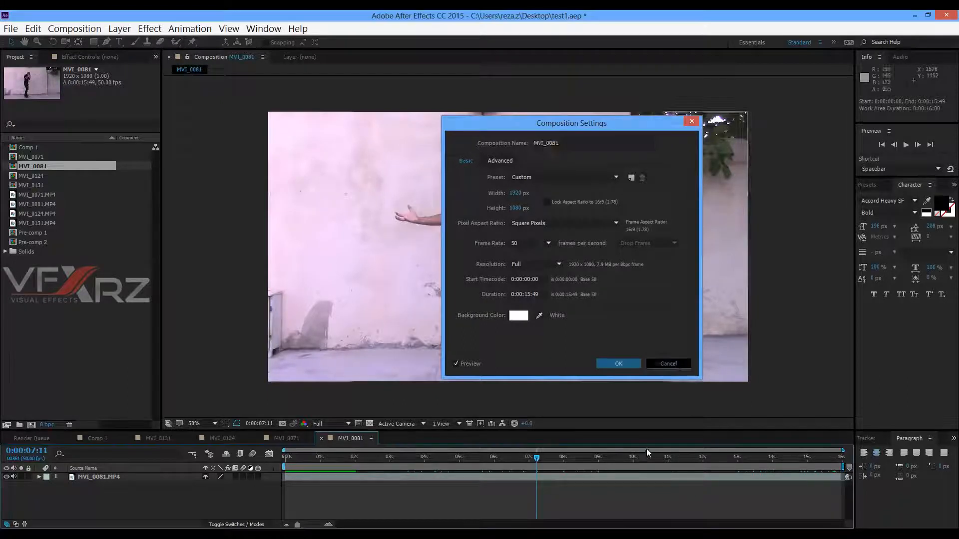
pyautogui.moveTo(767, 459); pyautogui.dragTo(420, 497)
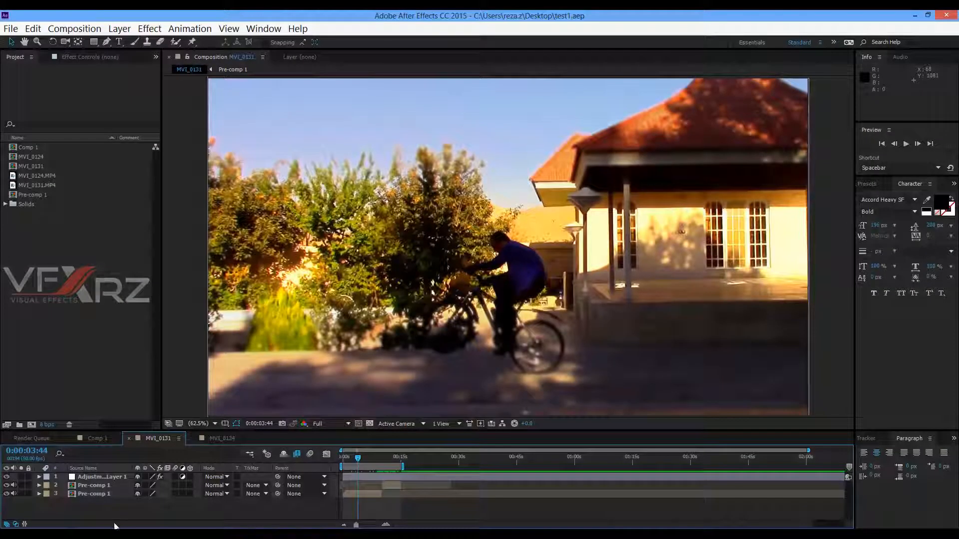
# Pre-compose all layers of MVI_0131 as Pre-comp 2, moving all attributes into the new composition
pyautogui.hotkey('ctrl', 'a')
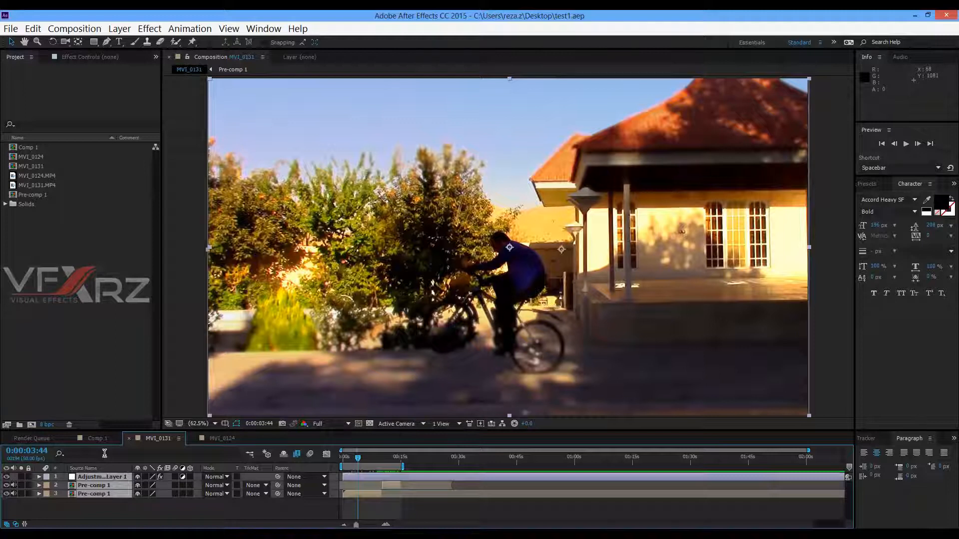
pyautogui.hotkey('ctrl', 'shift', 'c')
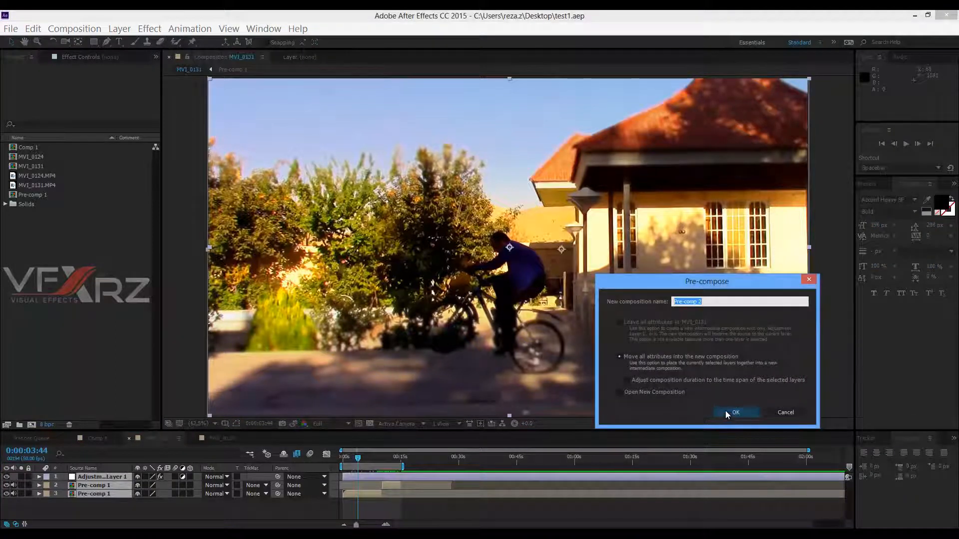
pyautogui.click(735, 412)
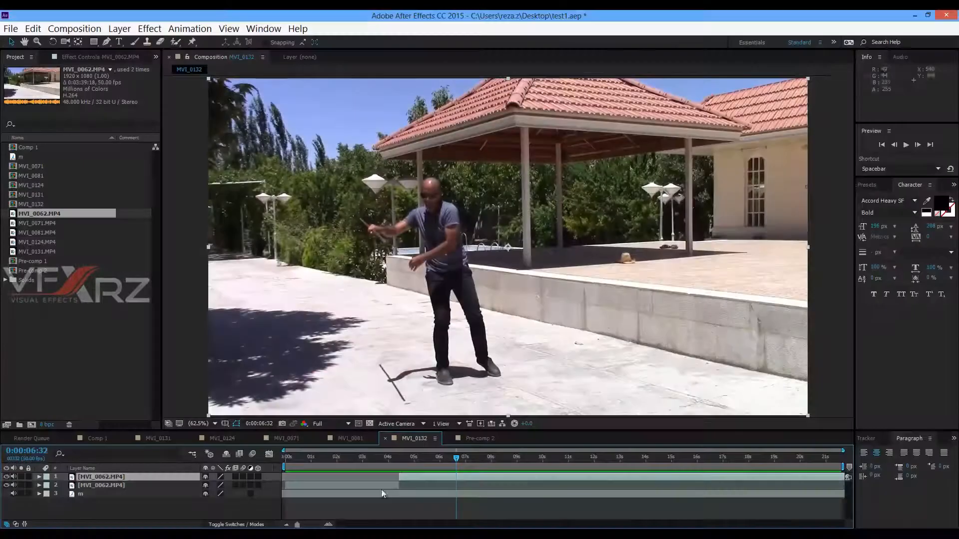
# Play back the MVI_0132 composition and preview its audio only from the current time
pyautogui.press('space')
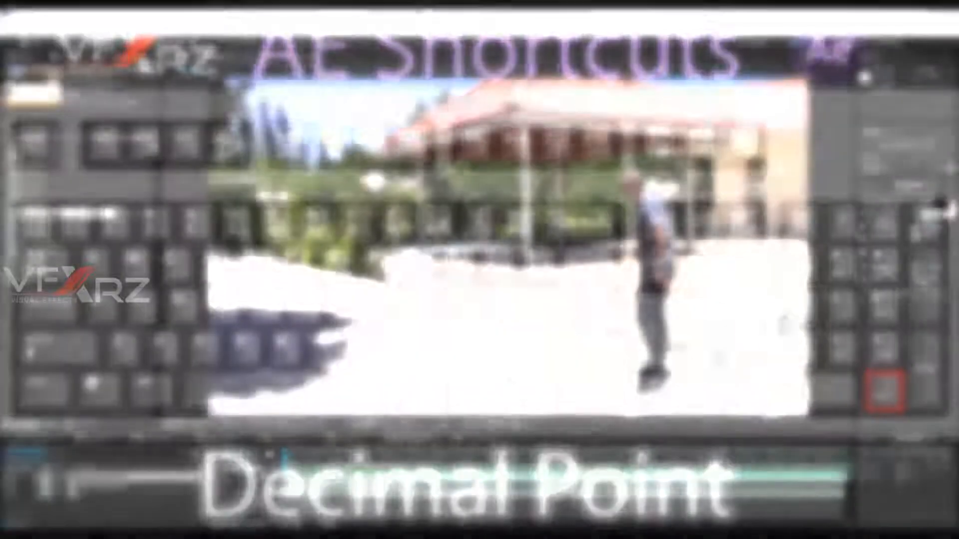
pyautogui.press('KP_Decimal')
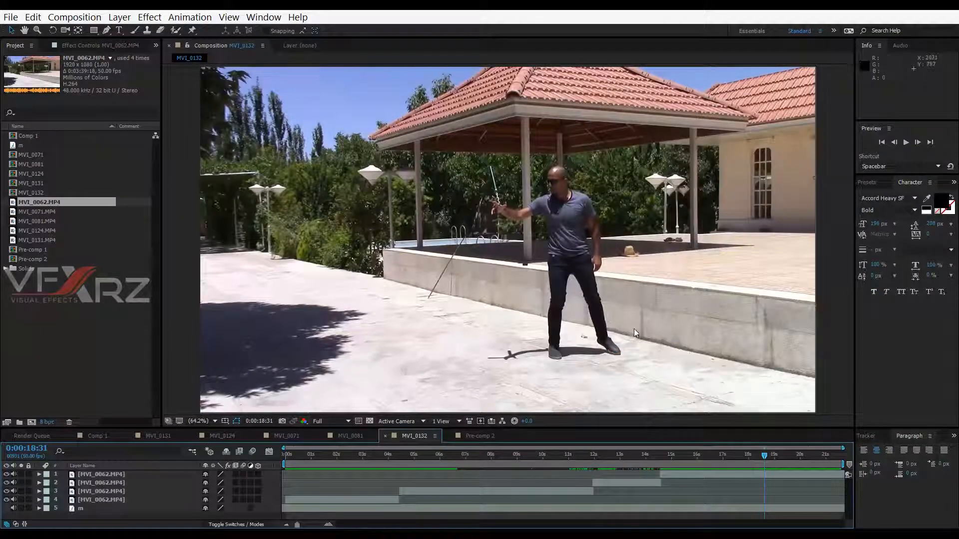
# Jump between the start, about 0:00:09:34 and the end of the MVI_0132 composition, and return to about 9.5 seconds
pyautogui.press('Home')
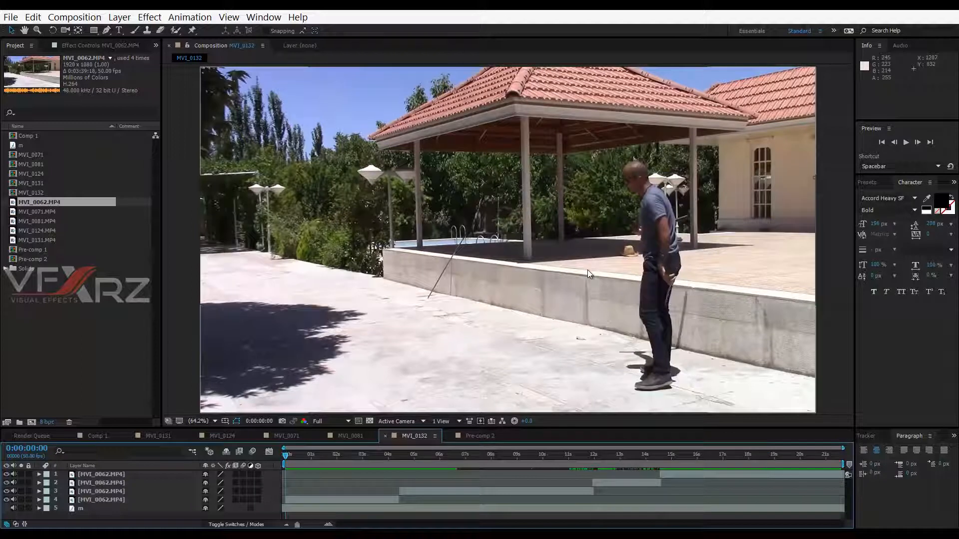
pyautogui.moveTo(294, 457); pyautogui.dragTo(534, 457)
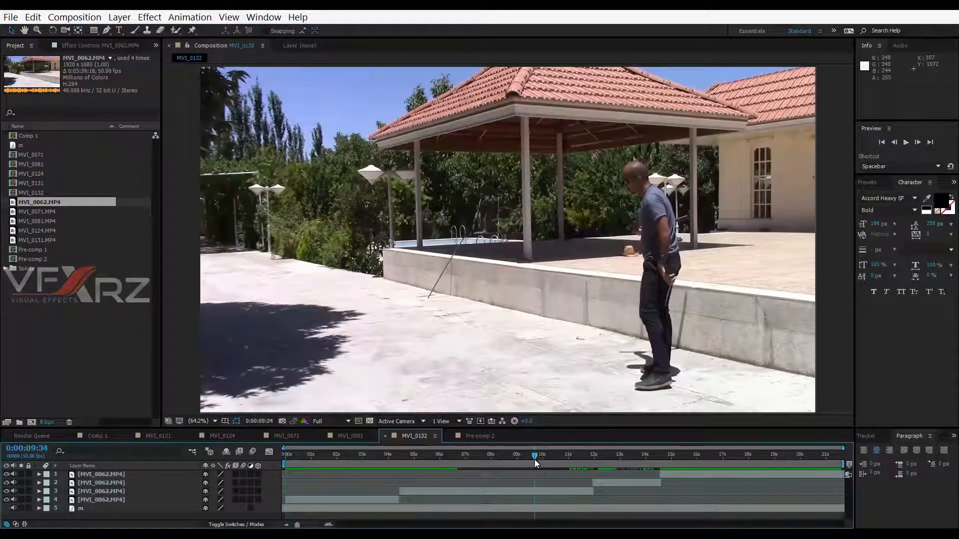
pyautogui.press('End')
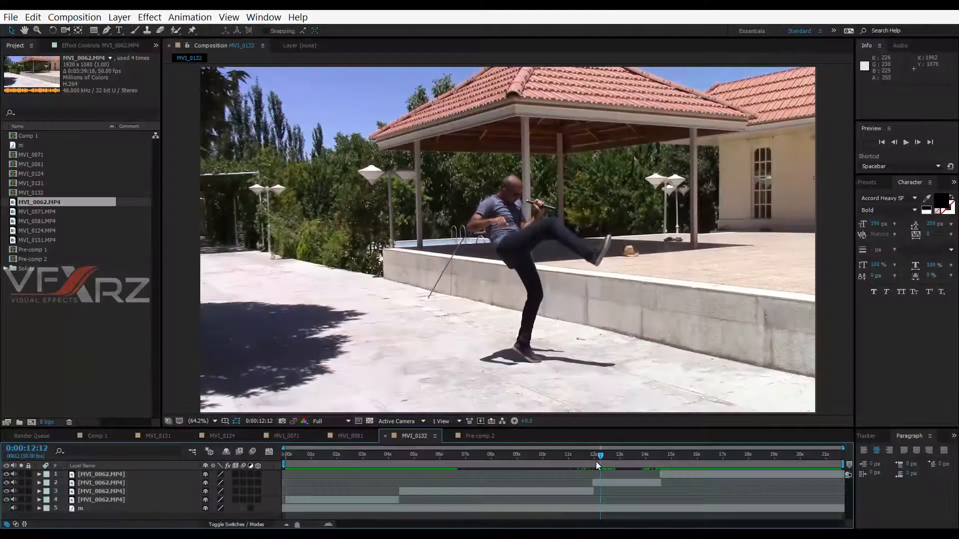
pyautogui.press('End')
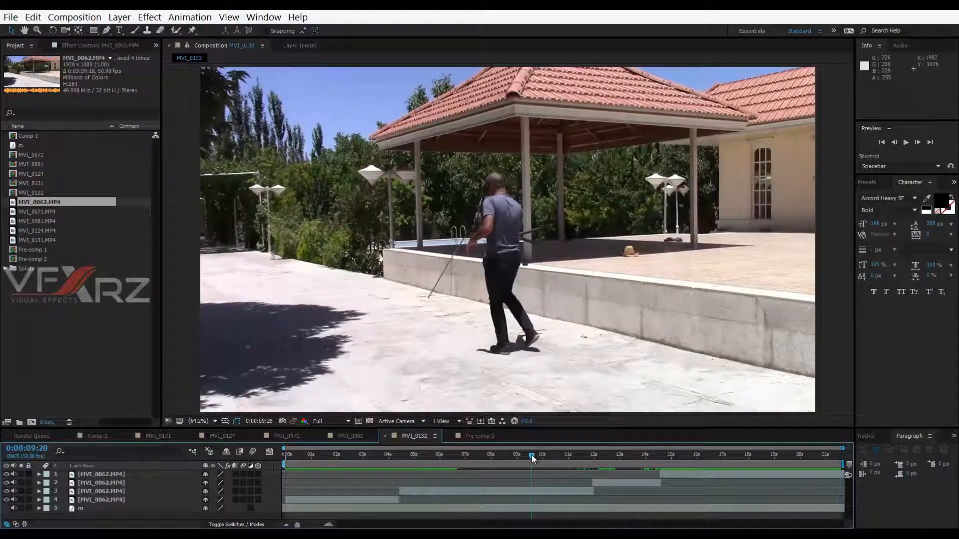
pyautogui.click(531, 455)
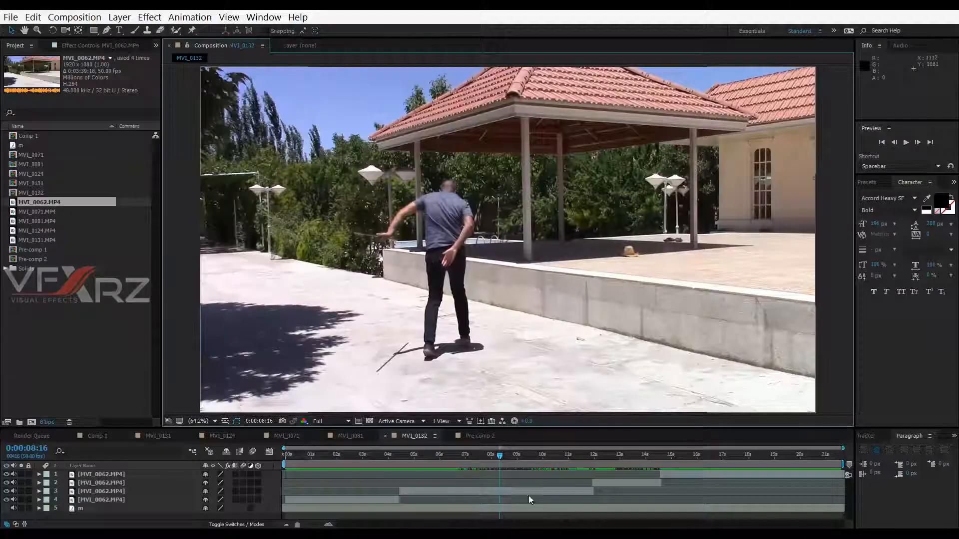
# Jump to the third layer's in point, and move the current time to the second layer's out point and in point
pyautogui.click(529, 492)
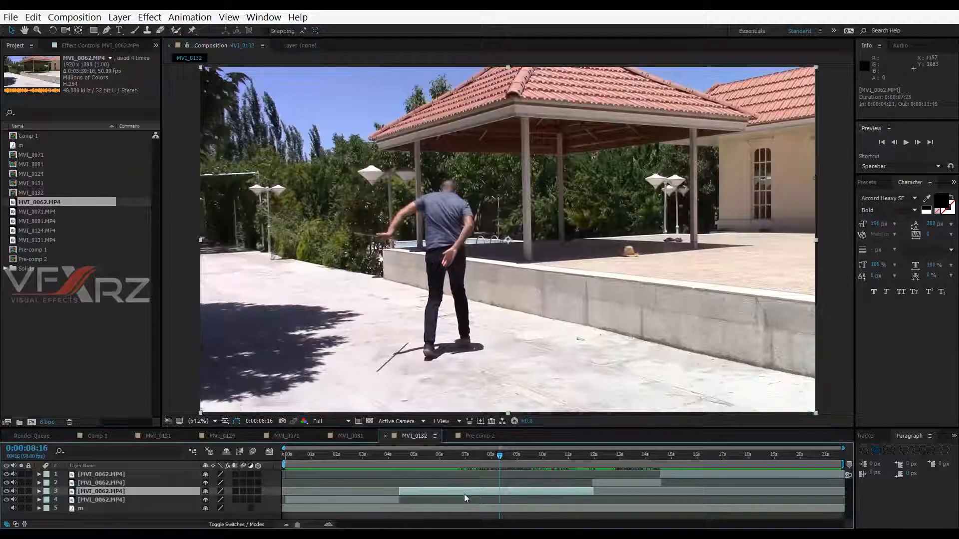
pyautogui.press('i')
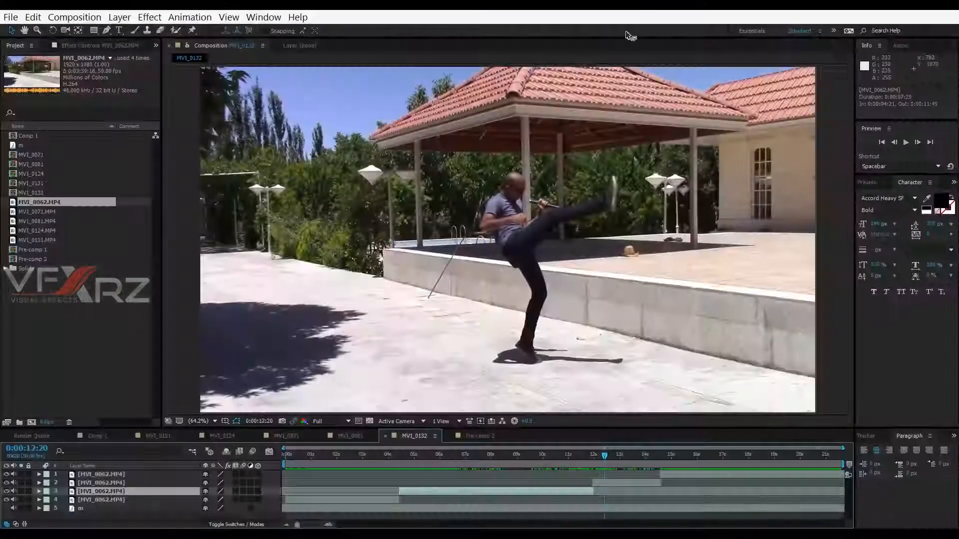
pyautogui.click(613, 484)
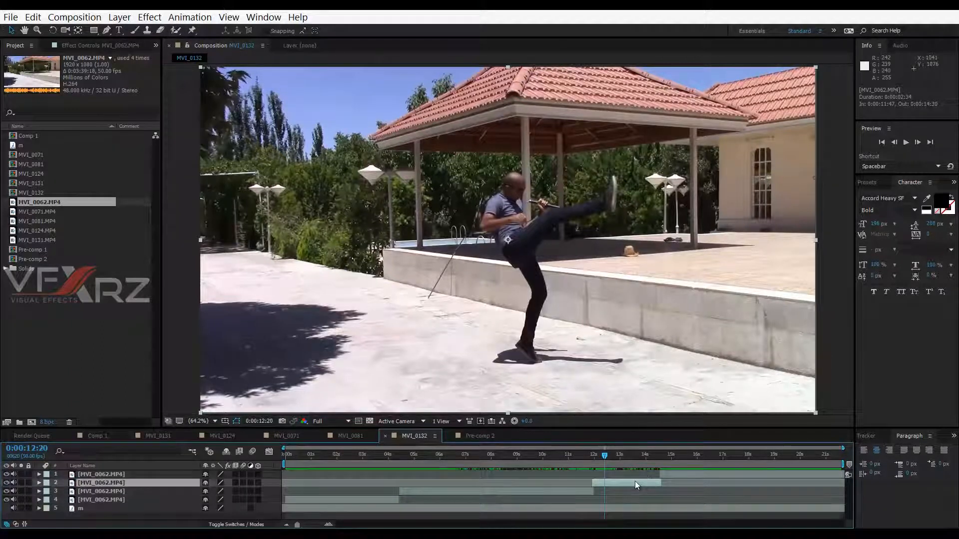
pyautogui.press('o')
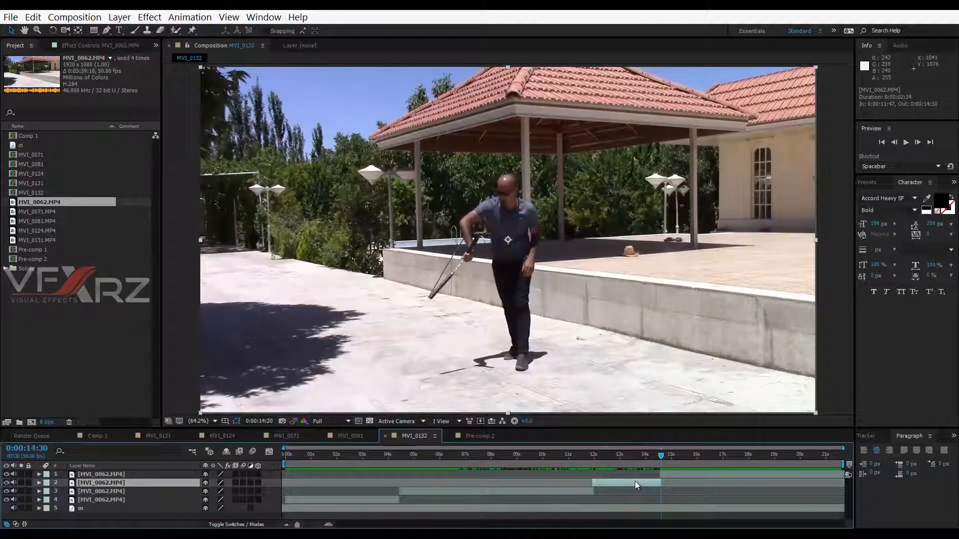
pyautogui.click(627, 451)
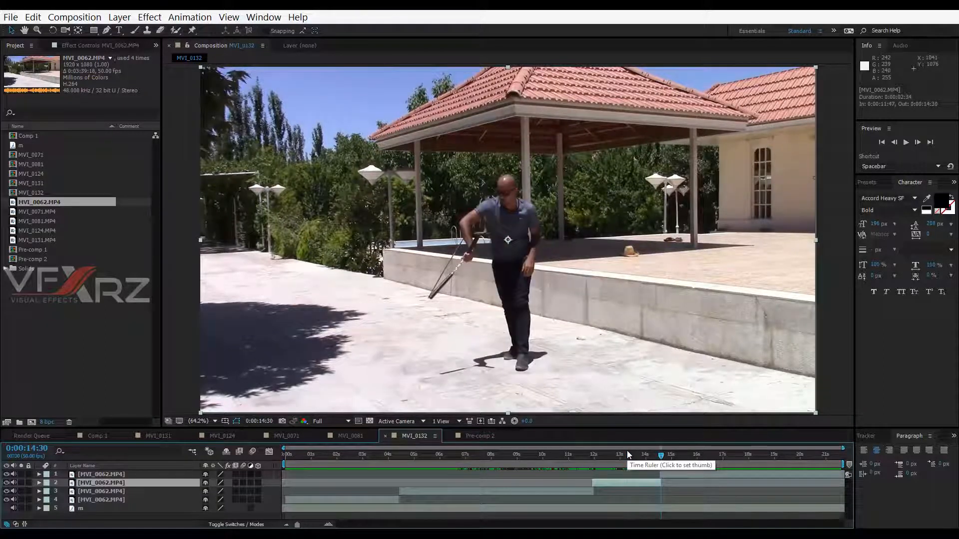
pyautogui.press('i')
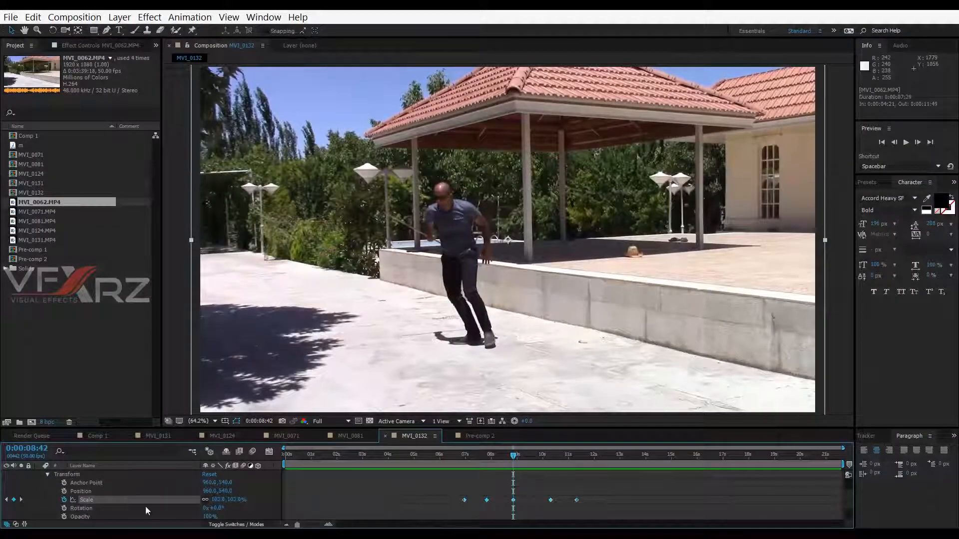
# Step back through the layer's Scale keyframes to the first one at 0:00:06:47
pyautogui.moveTo(434, 499); pyautogui.dragTo(521, 505)
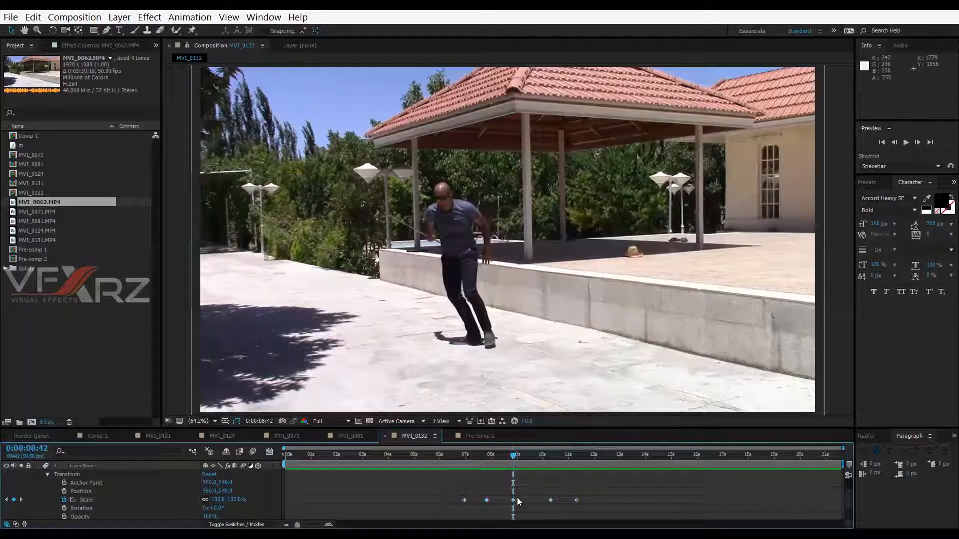
pyautogui.press('j')
pyautogui.press('j')
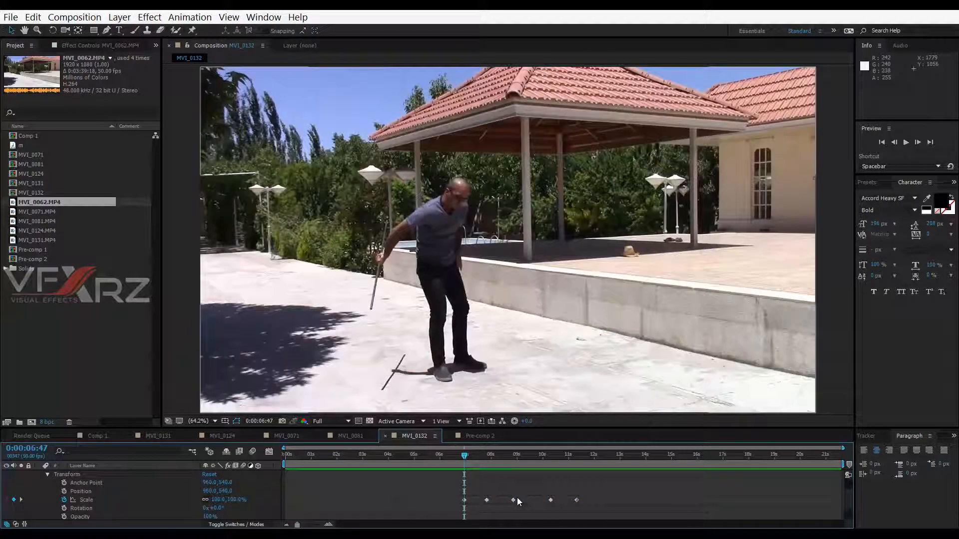
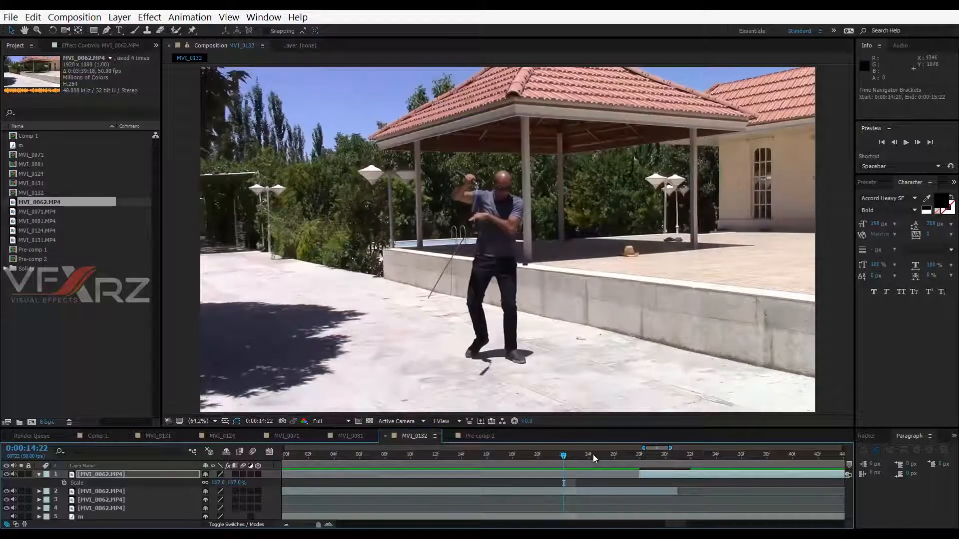
# Preview the MVI_0132 composition from the current time
pyautogui.press('space')
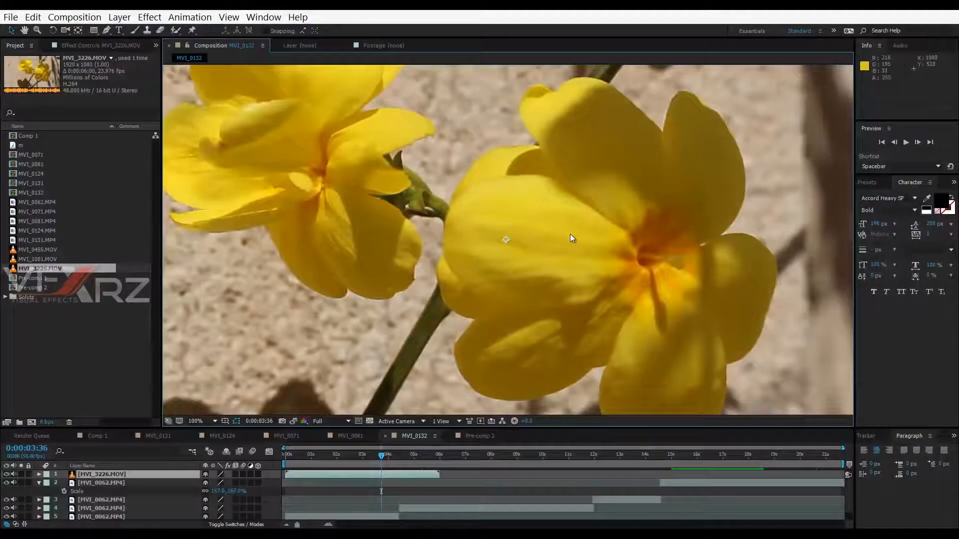
# Zoom the MVI_0132 composition view out to 3.1%
pyautogui.press(',')
pyautogui.press(',')
pyautogui.press(',')
pyautogui.press(',')
pyautogui.press(',')
pyautogui.press(',')
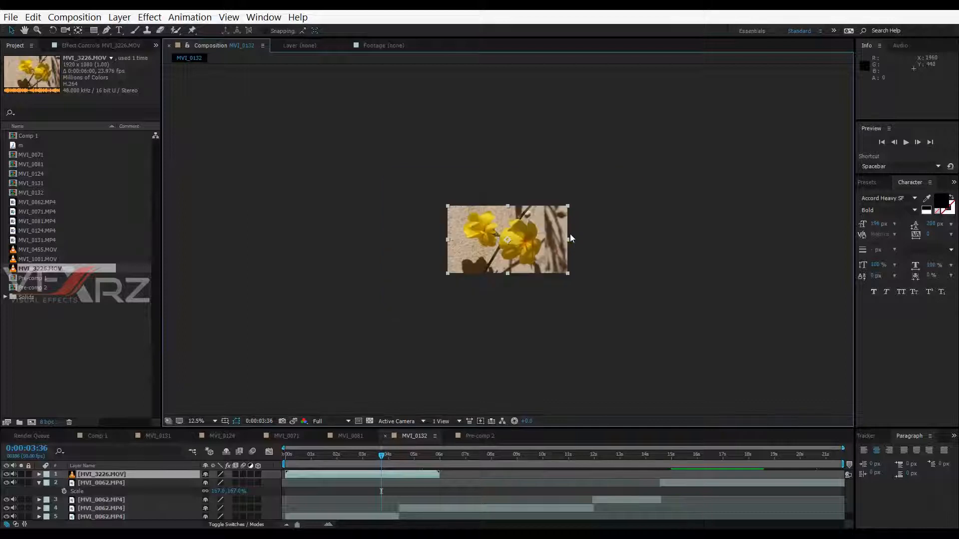
pyautogui.press(',')
pyautogui.press(',')
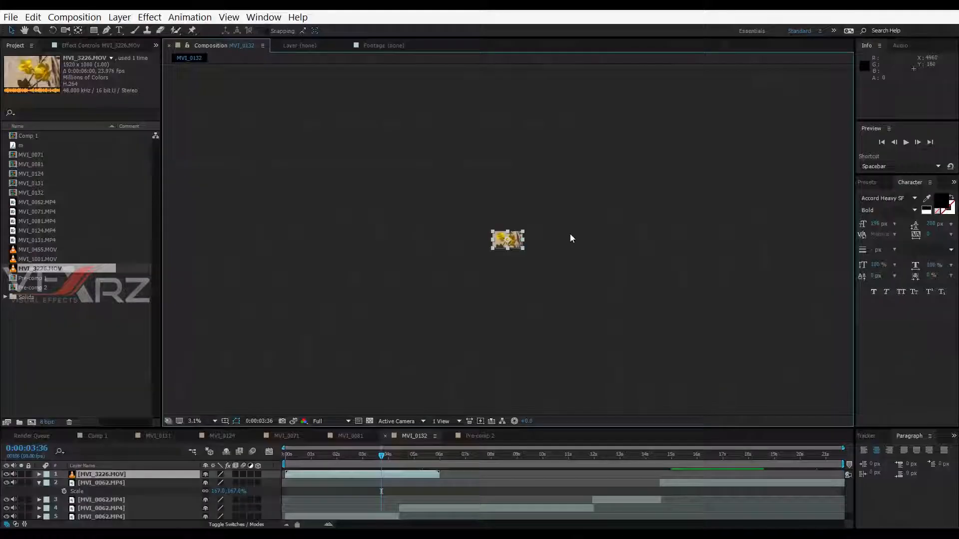
# Zoom the composition view in to 200%
pyautogui.press('.')
pyautogui.press('.')
pyautogui.press('.')
pyautogui.press('.')
pyautogui.press('.')
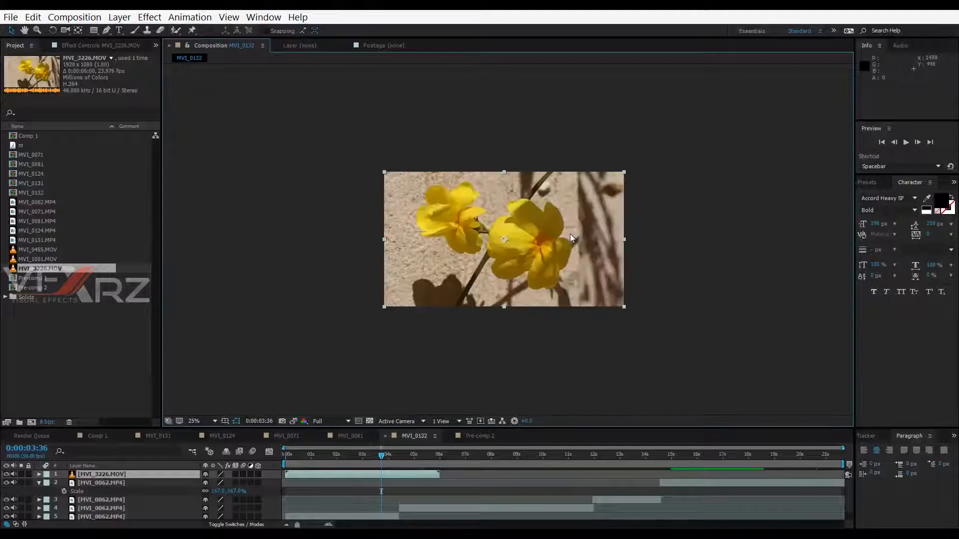
pyautogui.press('.')
pyautogui.press('.')
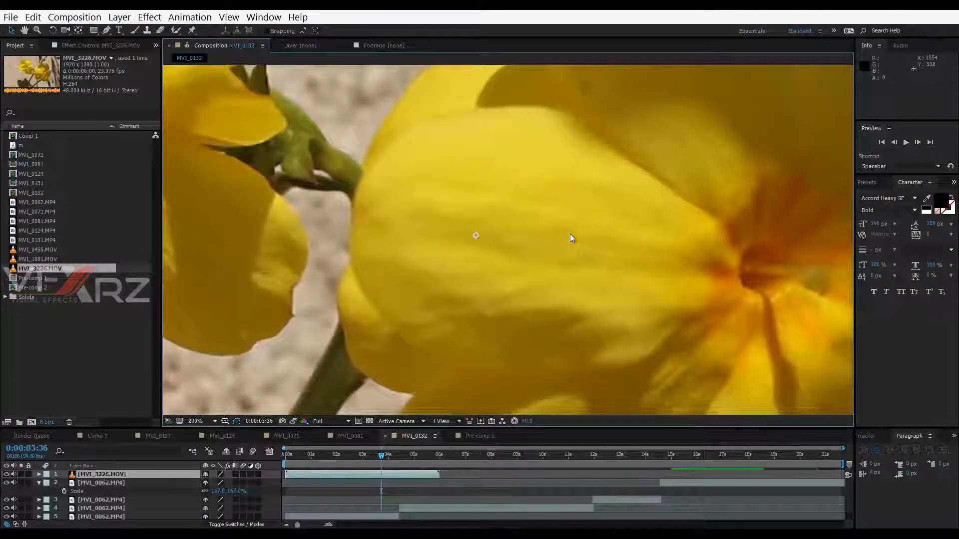
# Zoom the composition view out to 12.5% and back in to 100%
pyautogui.press(',')
pyautogui.press(',')
pyautogui.press('.')
pyautogui.press(',')
pyautogui.press(',')
pyautogui.press(',')
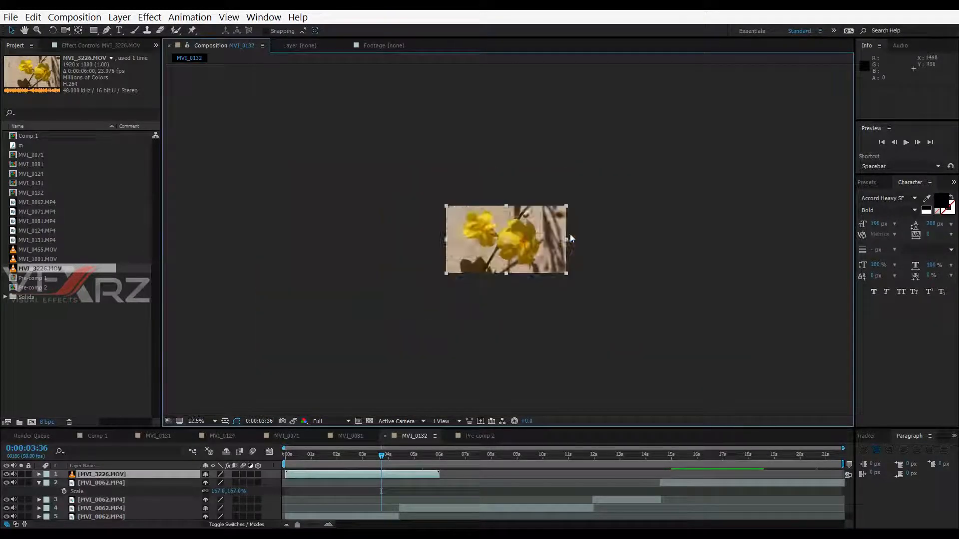
pyautogui.press('.')
pyautogui.press('.')
pyautogui.press('.')
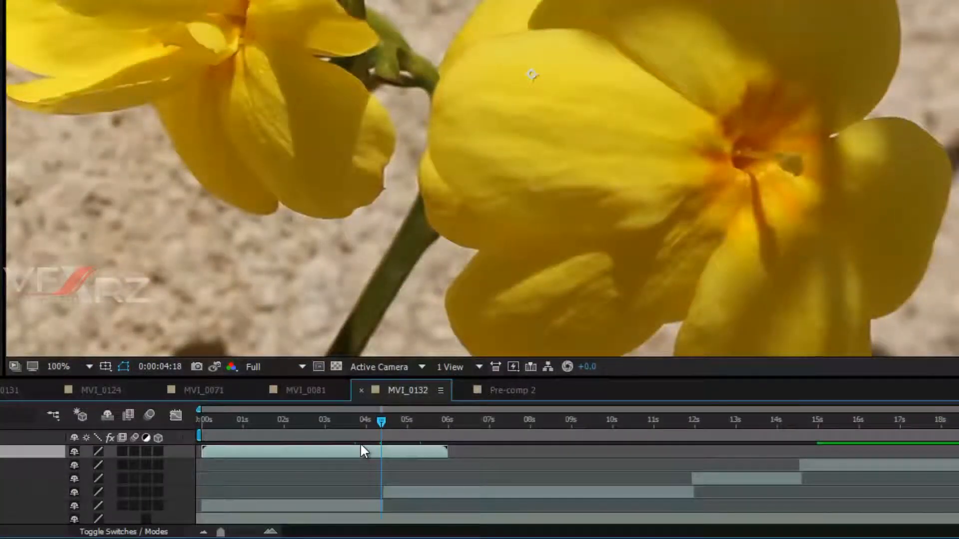
# Zoom the timeline in around the current time 0:00:04:18, and zoom it back out
pyautogui.press('=')
pyautogui.press('=')
pyautogui.press('=')
pyautogui.press('=')
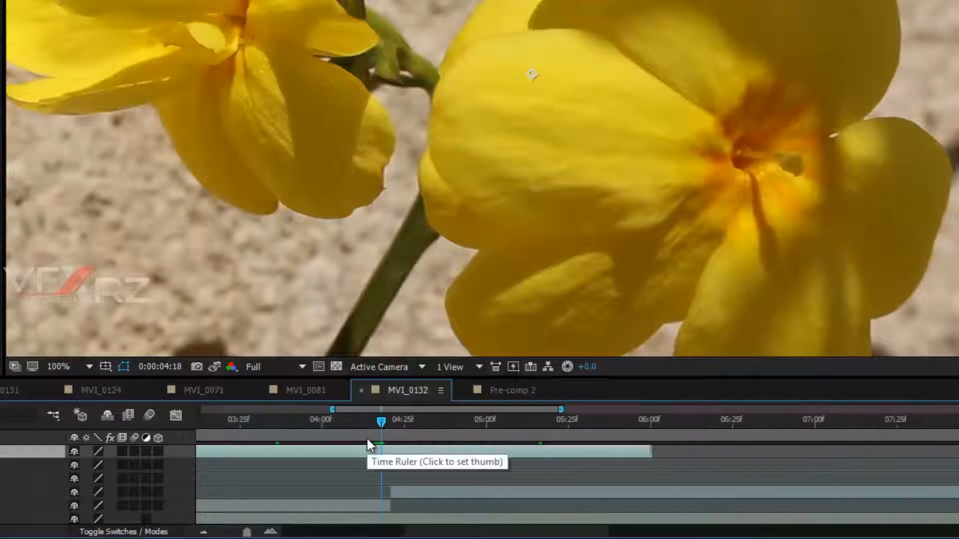
pyautogui.press('=')
pyautogui.press('=')
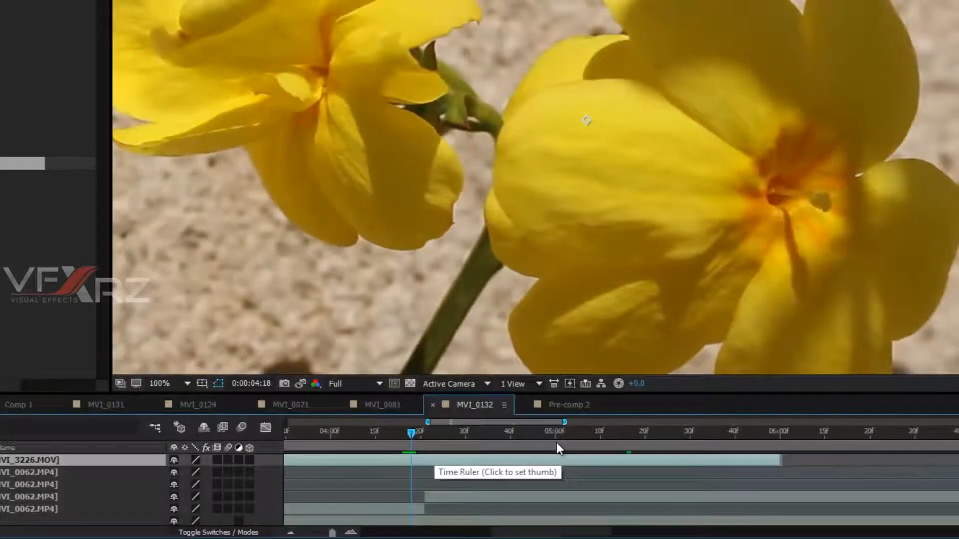
pyautogui.press('-')
pyautogui.press('-')
pyautogui.press('-')
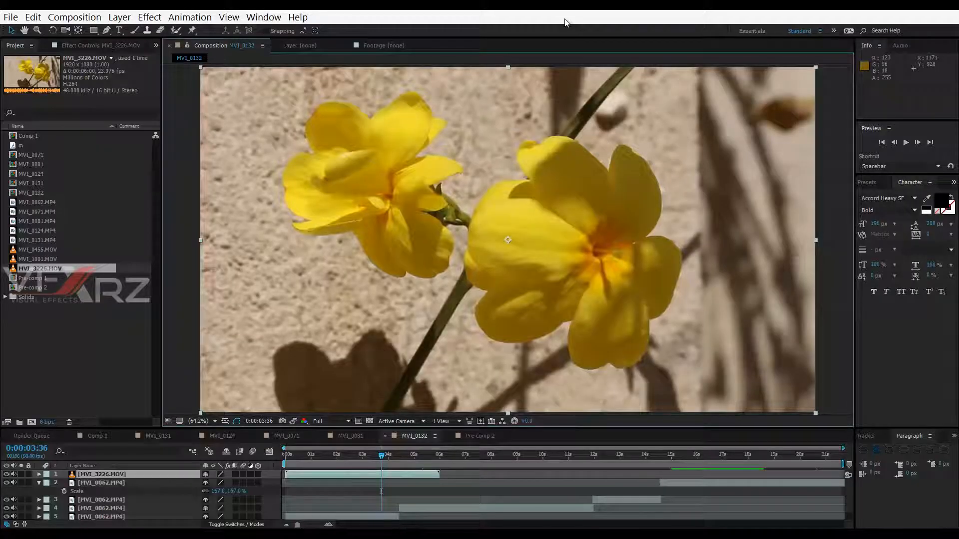
# Show and hide the proportional grid over the composition, and toggle the rulers on and off twice
pyautogui.press("alt+'")
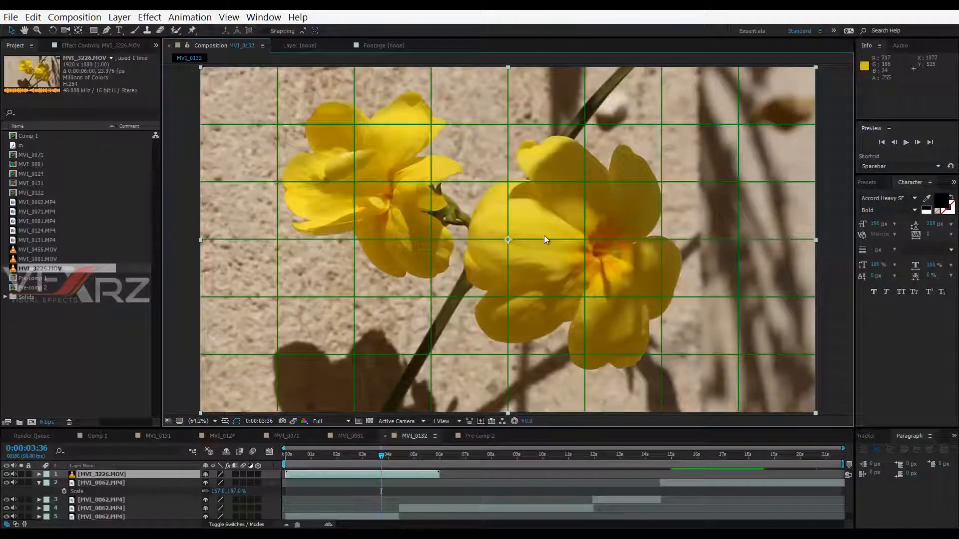
pyautogui.press("alt+'")
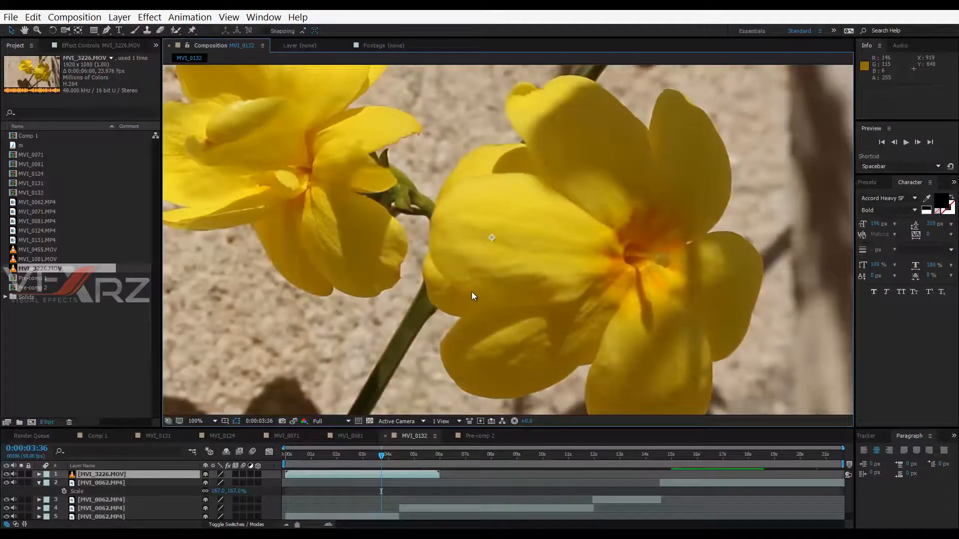
pyautogui.hotkey('ctrl', 'r')
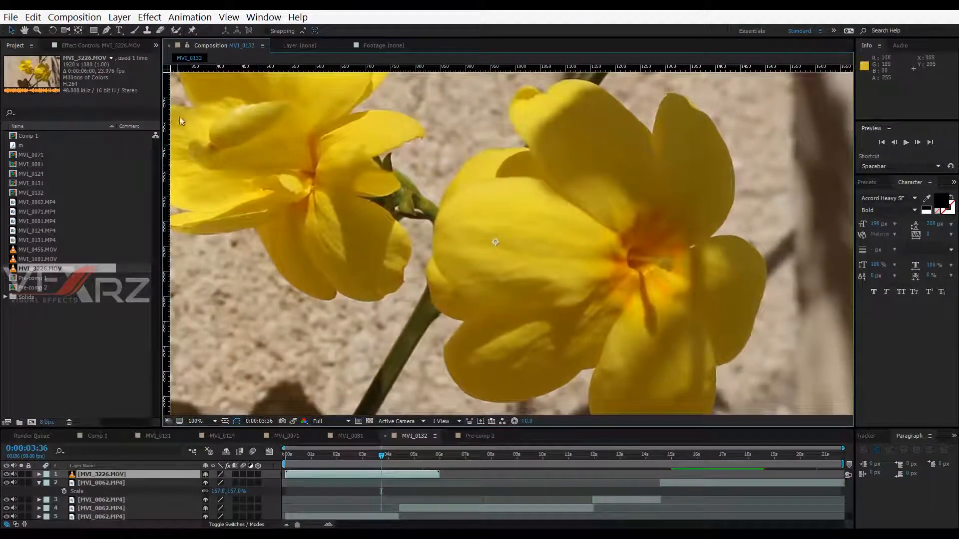
pyautogui.hotkey('ctrl', 'r')
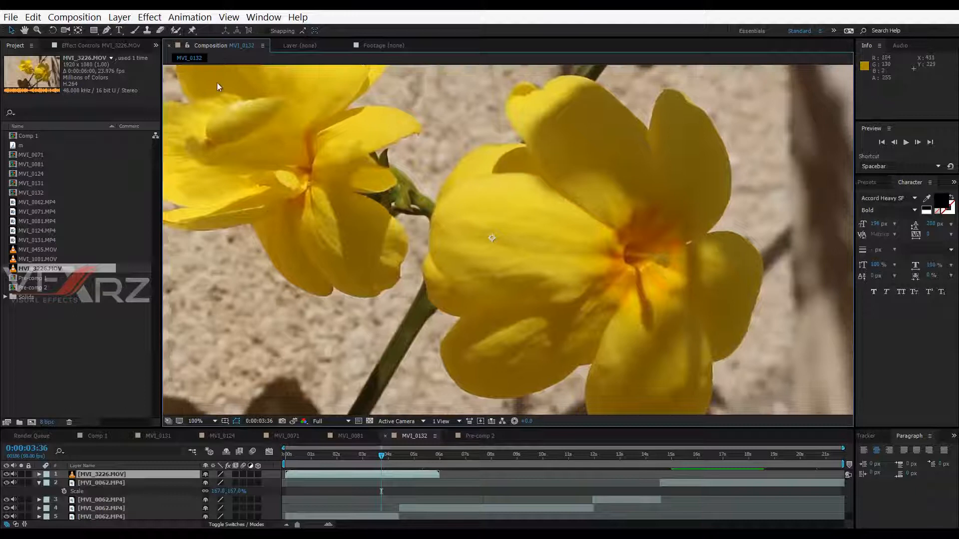
pyautogui.hotkey('ctrl', 'r')
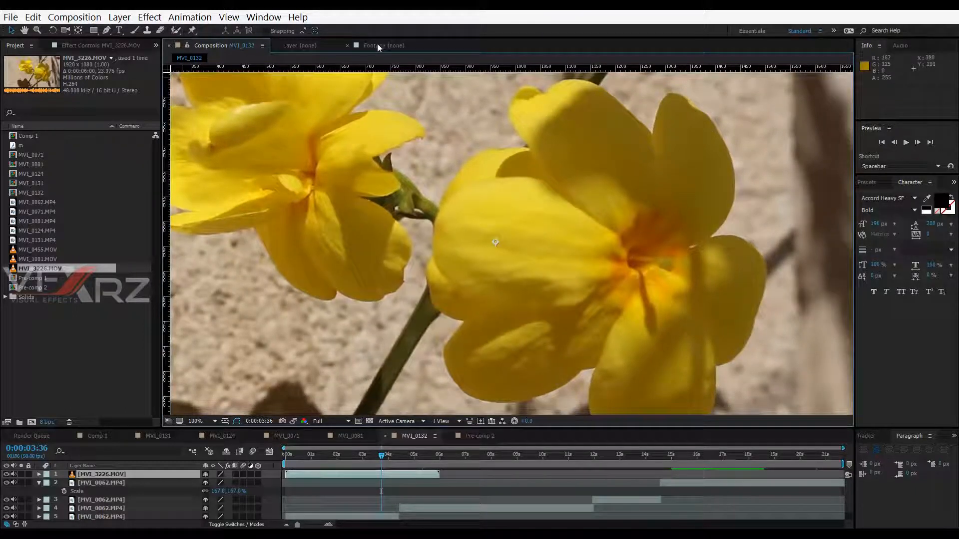
pyautogui.hotkey('ctrl', 'r')
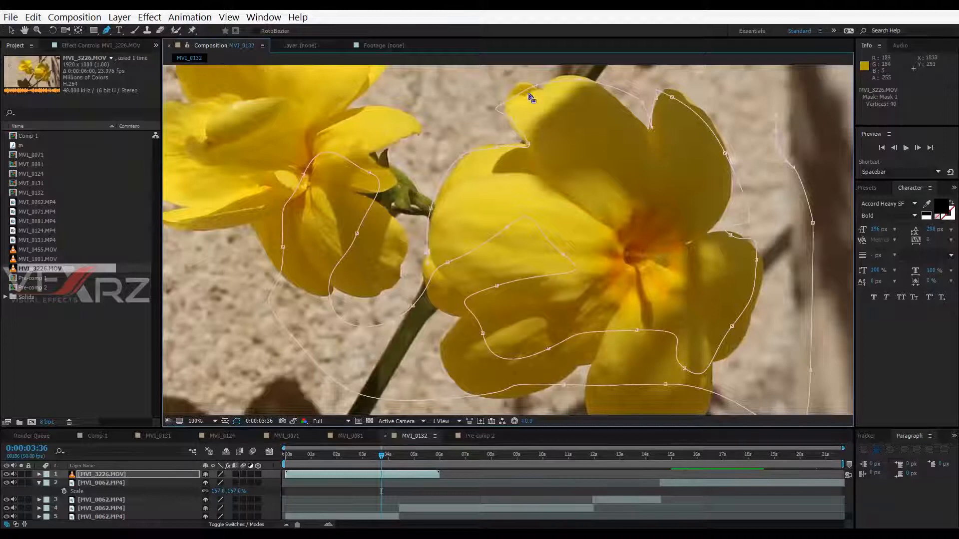
# Toggle the visibility of the MVI_3226.MOV layer's mask path and layer controls off and on in the composition view
pyautogui.hotkey('ctrl', 'shift', 'h')
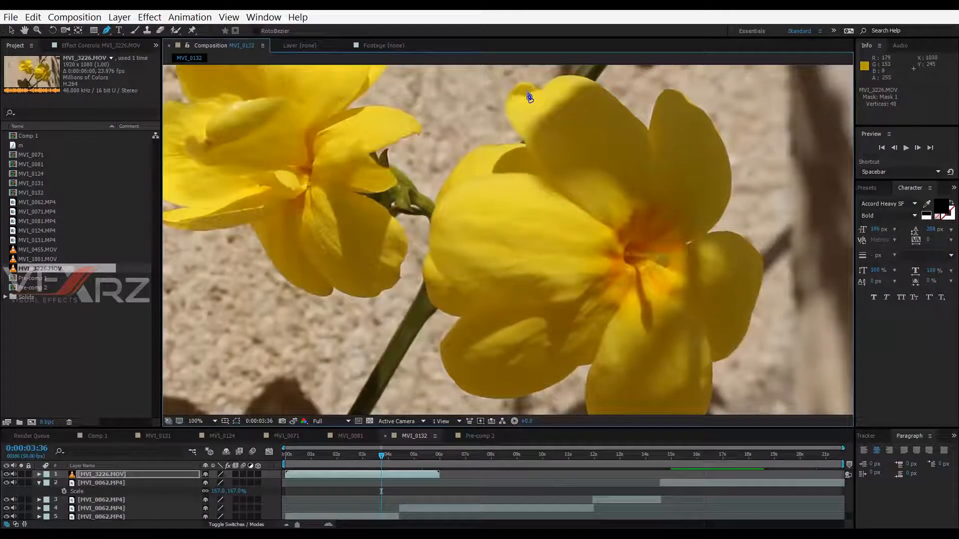
pyautogui.hotkey('ctrl', 'shift', 'h')
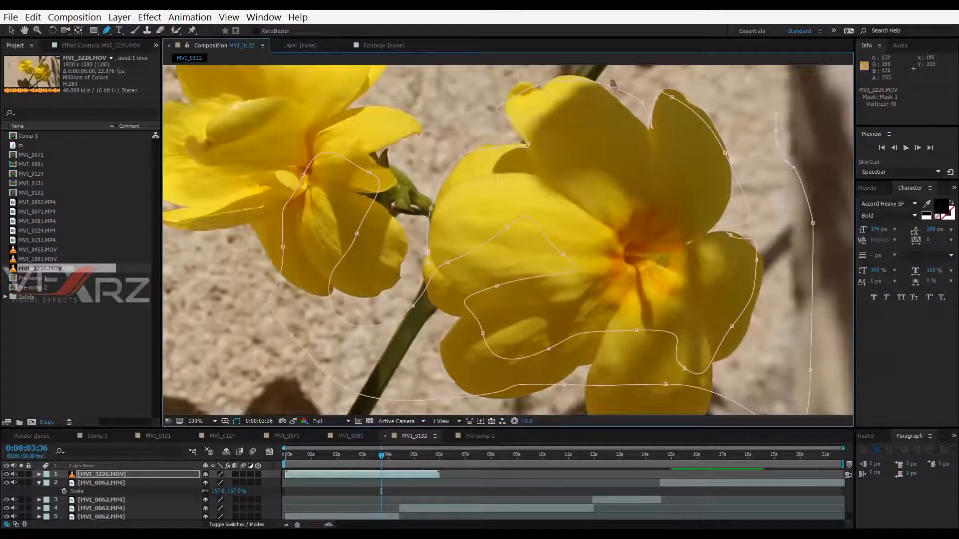
pyautogui.hotkey('ctrl', 'shift', 'h')
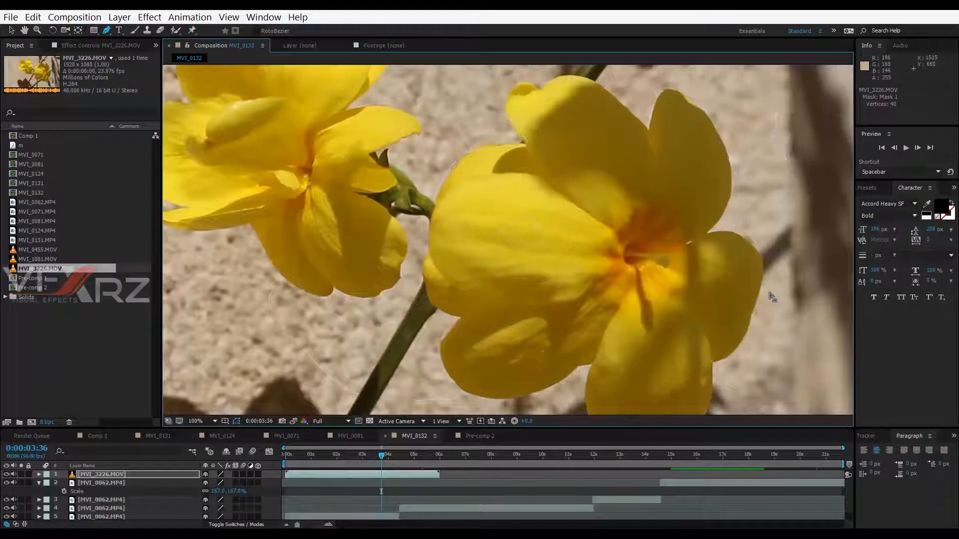
pyautogui.hotkey('ctrl', 'shift', 'h')
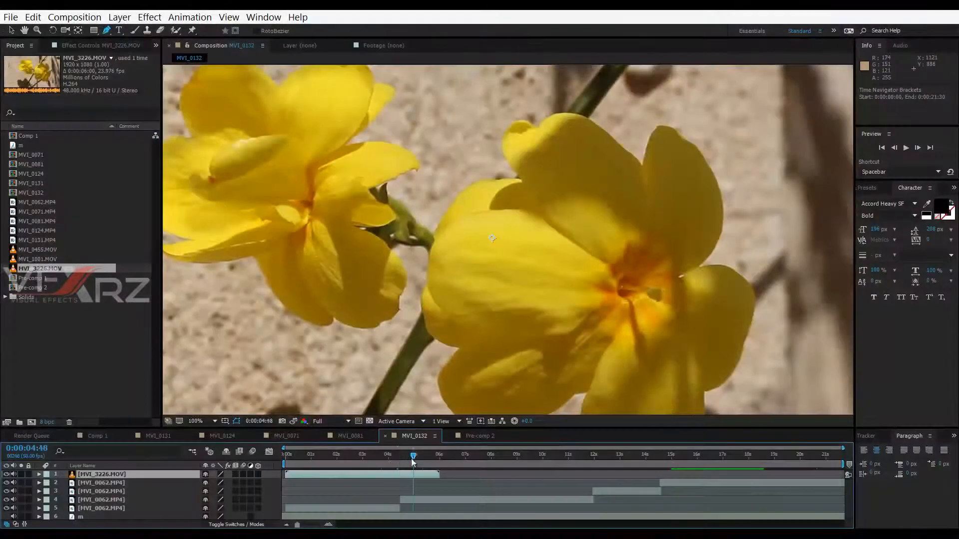
# Move the current time to 0:00:03:14, zoom the timeline to frame level there, and zoom back out to the full duration
pyautogui.moveTo(413, 462); pyautogui.dragTo(370, 462)
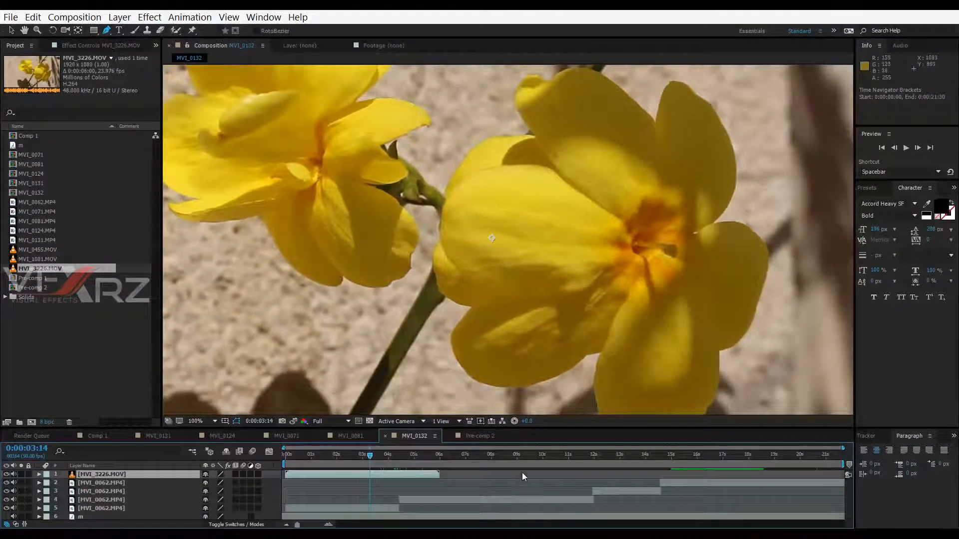
pyautogui.press(';')
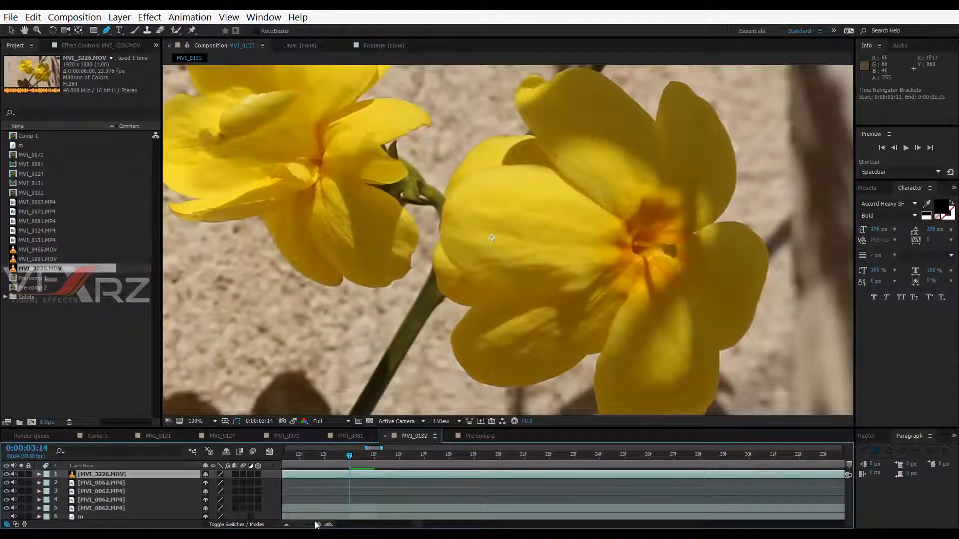
pyautogui.moveTo(318, 524); pyautogui.dragTo(296, 526)
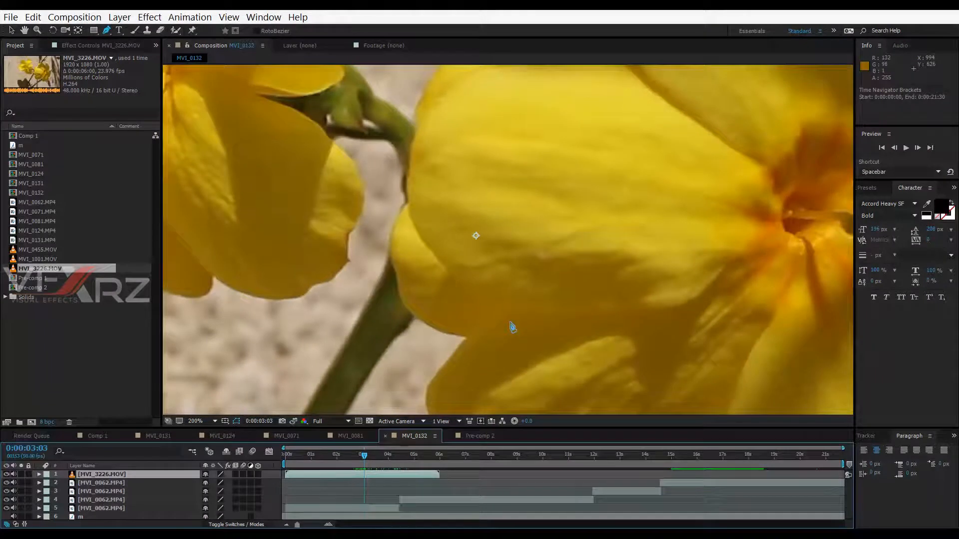
# Fit the composition to the viewer, zoom far out and in, and fit it again
pyautogui.hotkey('shift', '/')
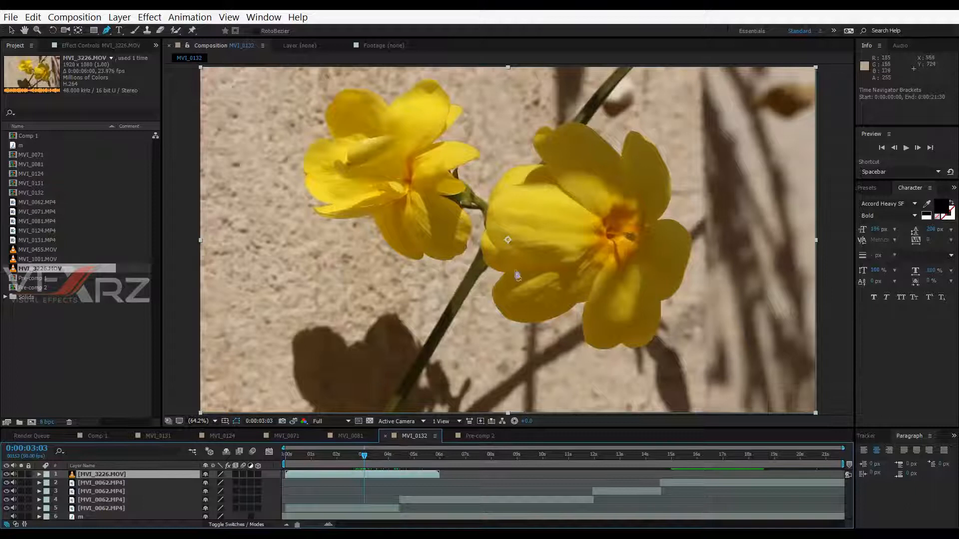
pyautogui.scroll(-7, 417, 365)
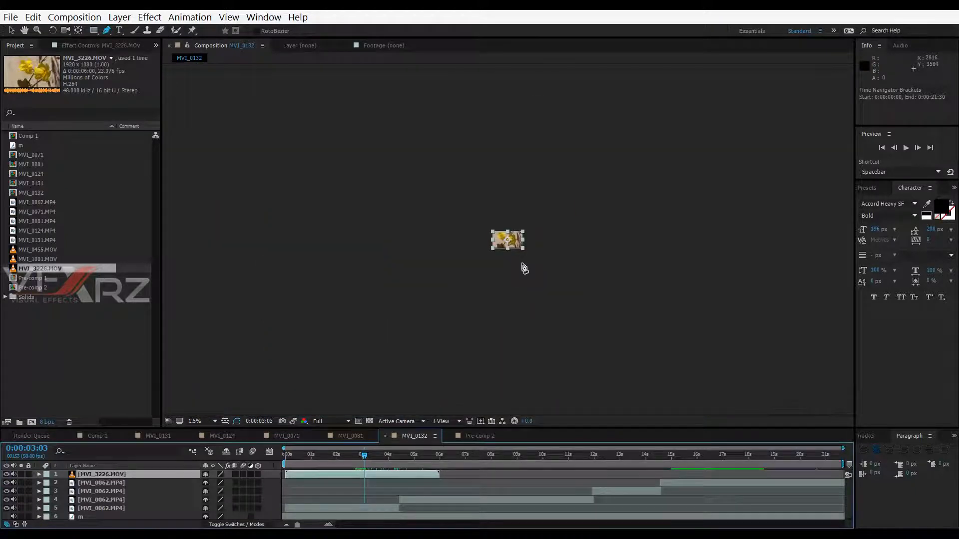
pyautogui.scroll(7, 524, 268)
pyautogui.scroll(8, 524, 268)
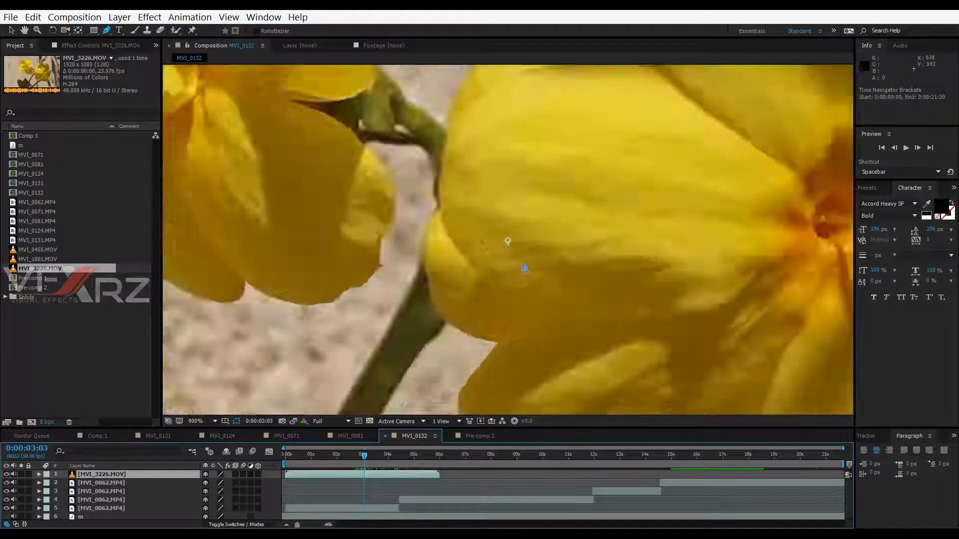
pyautogui.hotkey('shift', '/')
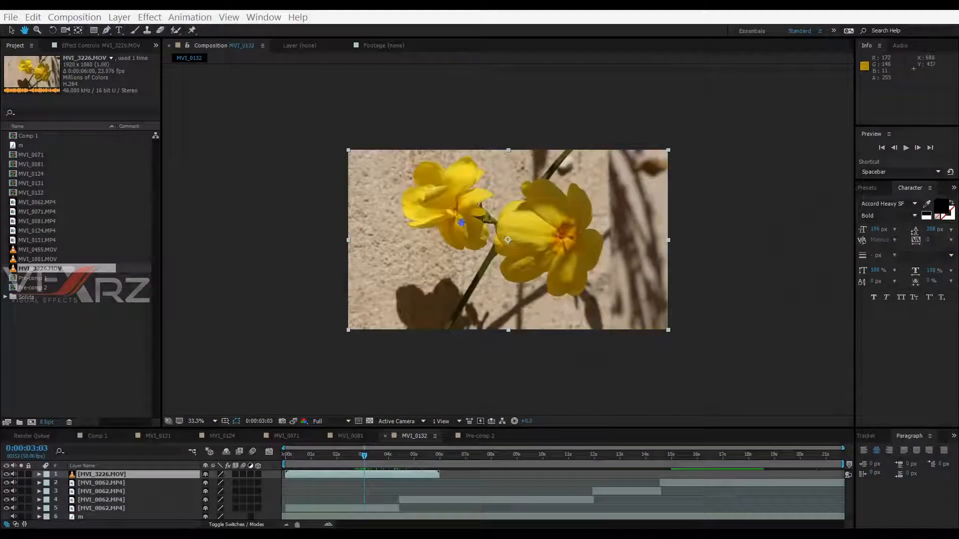
# Pan the composition off to the viewer's edge and recentre it by fitting it with the Hand tool
pyautogui.click(11, 30)
pyautogui.scroll(2, 355, 207)
pyautogui.scroll(-1, 347, 199)
pyautogui.scroll(3, 324, 179)
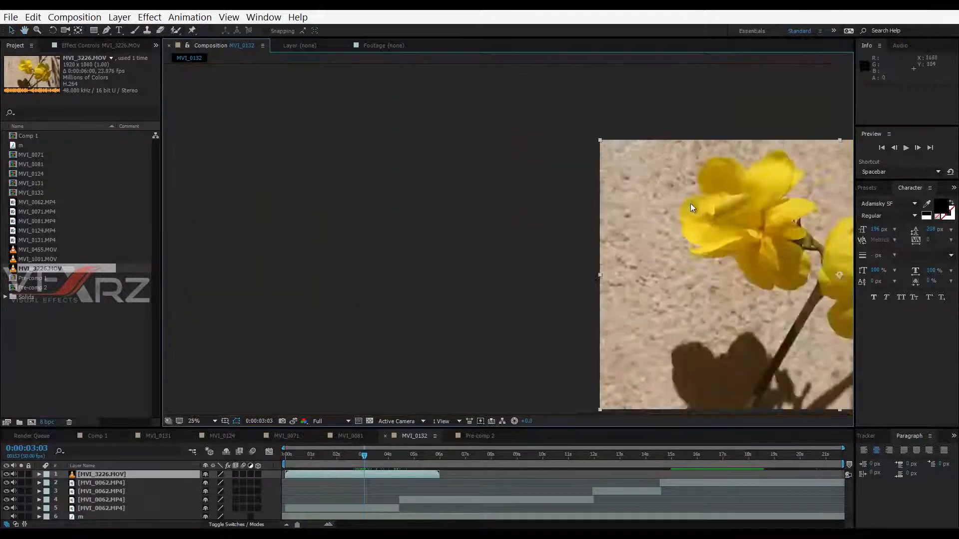
pyautogui.moveTo(691, 203); pyautogui.dragTo(816, 117)
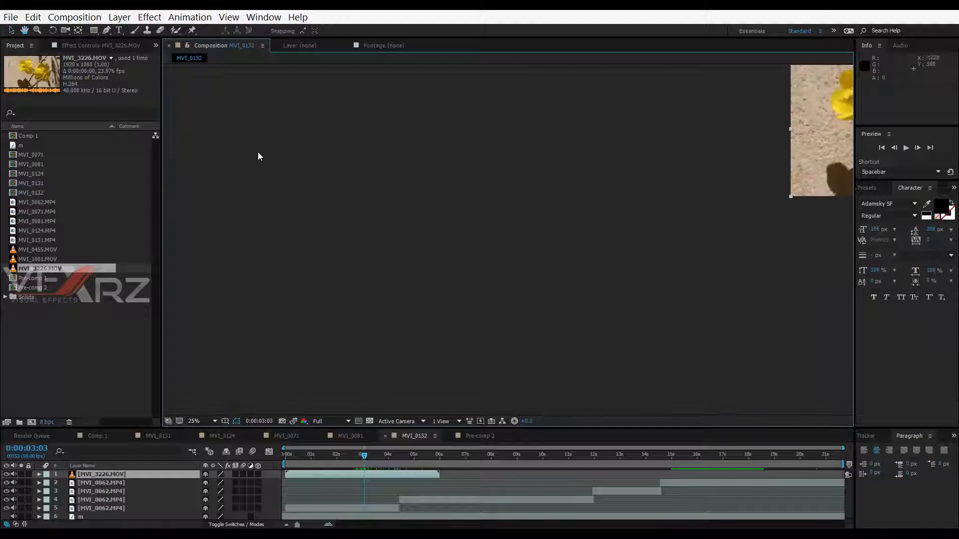
pyautogui.doubleClick(24, 30)
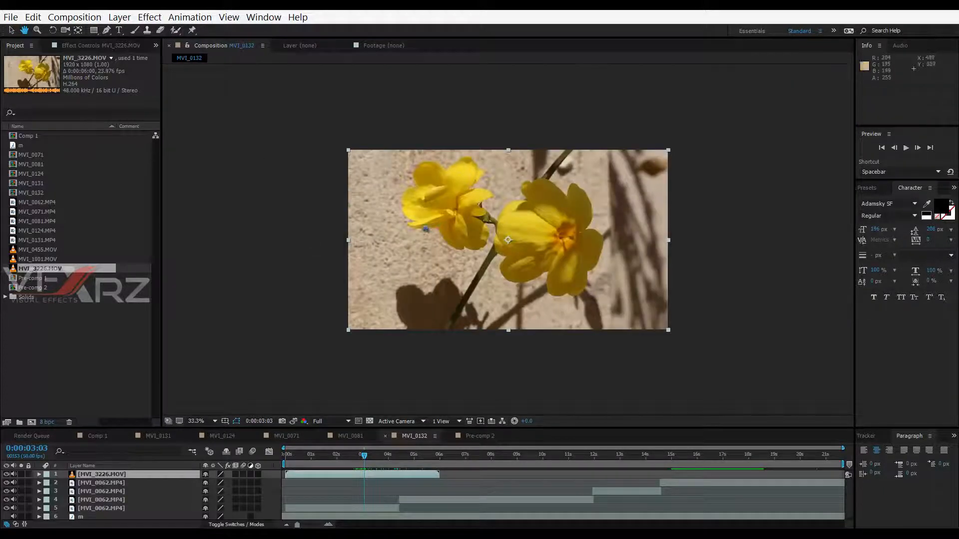
# Repeatedly pan the composition out of view, zoom out to 1%, and fit it back in the viewer
pyautogui.moveTo(426, 229); pyautogui.dragTo(948, 5)
pyautogui.doubleClick(24, 30)
pyautogui.scroll(-5, 506, 234)
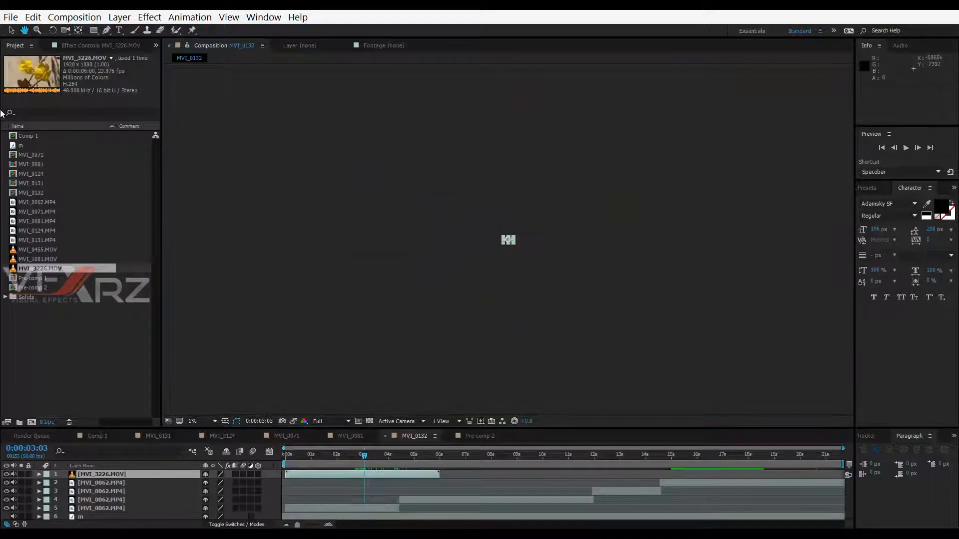
pyautogui.click(556, 217)
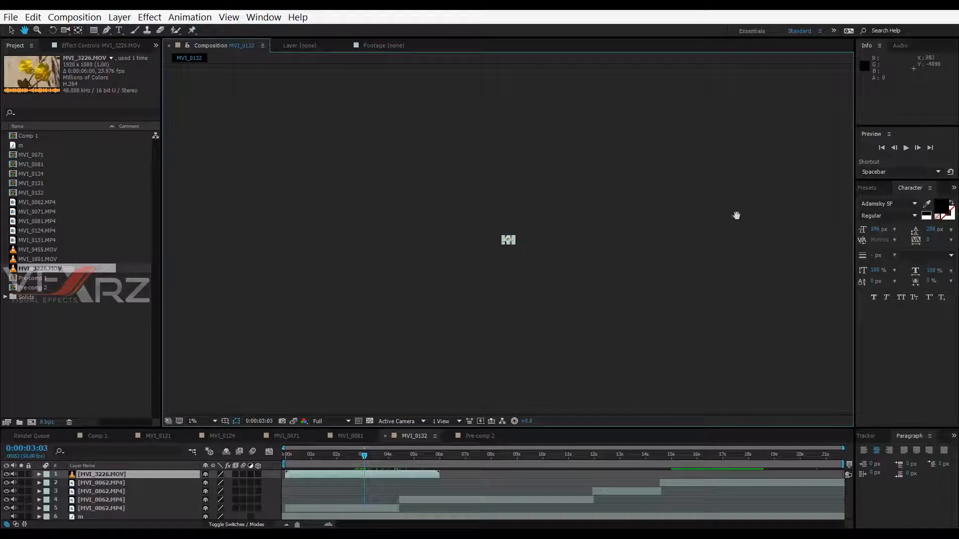
pyautogui.doubleClick(25, 30)
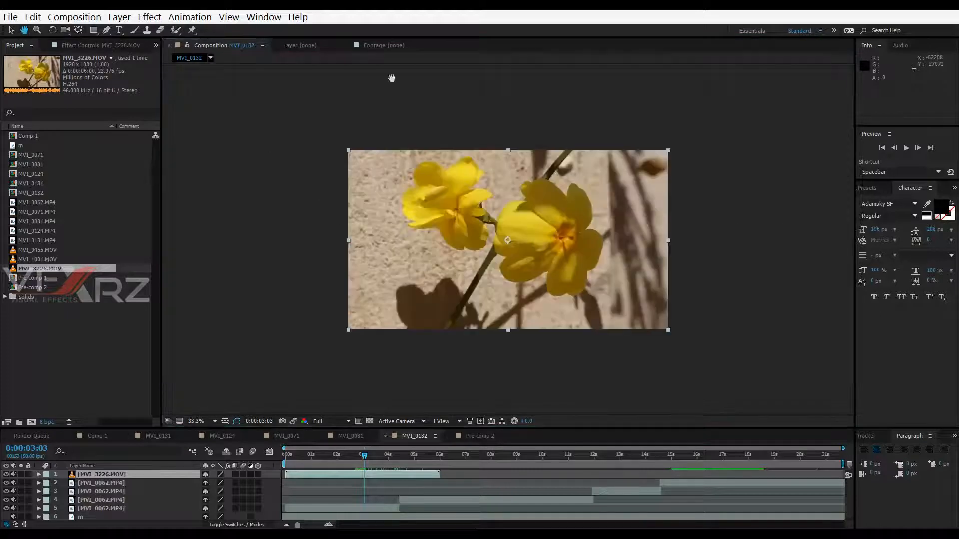
pyautogui.moveTo(591, 278); pyautogui.dragTo(437, 507)
pyautogui.doubleClick(24, 30)
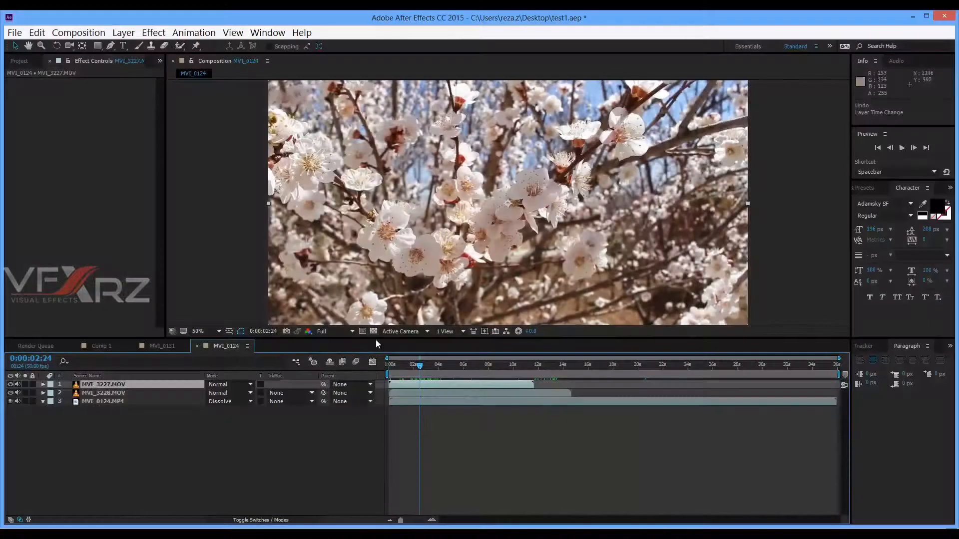
# Trim the start of the MVI_3227.MOV layer in the MVI_0124 composition to 0:00:03:16
pyautogui.moveTo(426, 363); pyautogui.dragTo(430, 367)
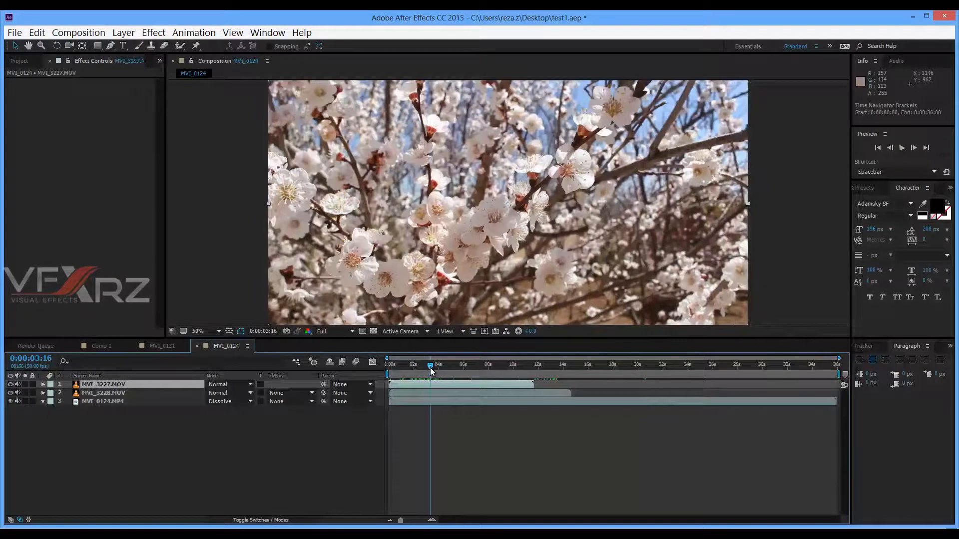
pyautogui.hotkey('alt', '[')
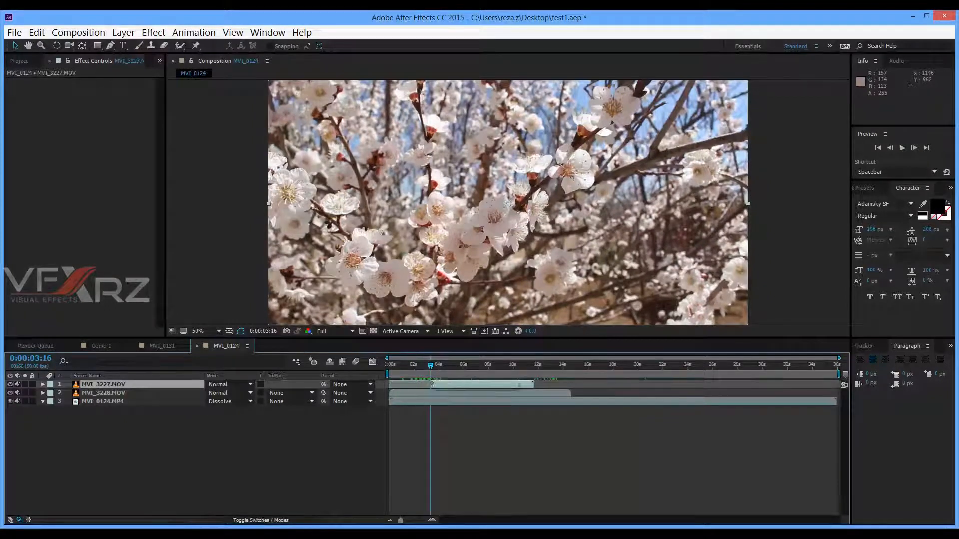
# Trim the start of the MVI_3227.MOV layer to 0:00:05:47 and its end to 0:00:09:15
pyautogui.click(462, 378)
pyautogui.hotkey('alt', '[')
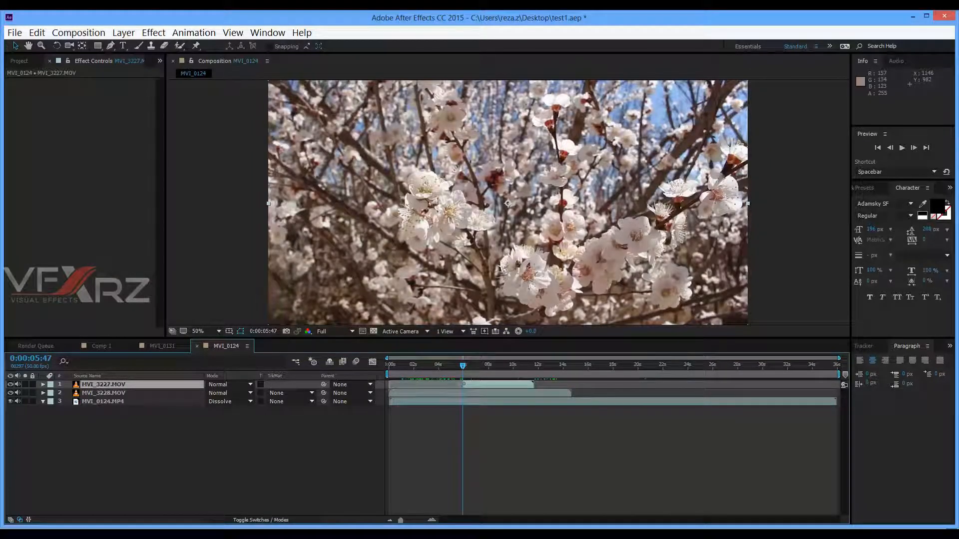
pyautogui.click(488, 369)
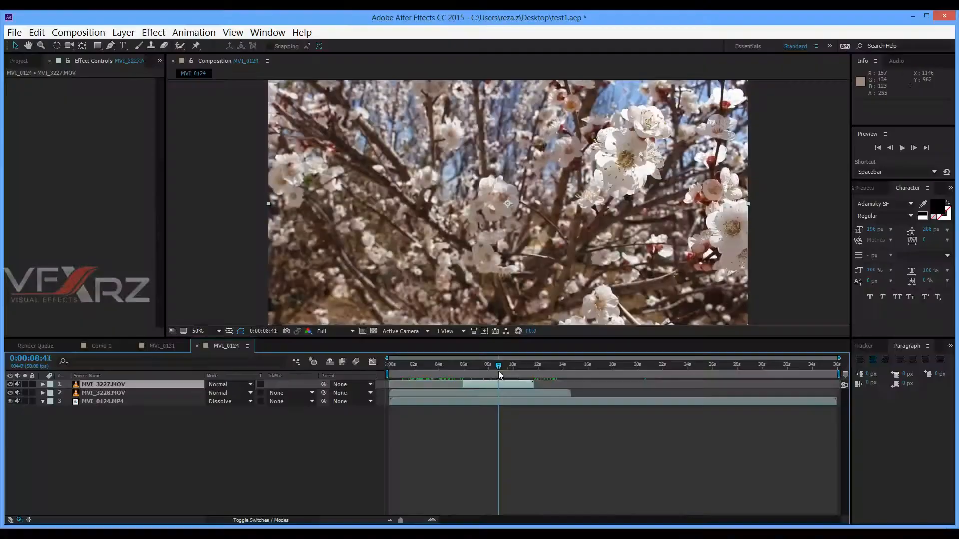
pyautogui.click(504, 371)
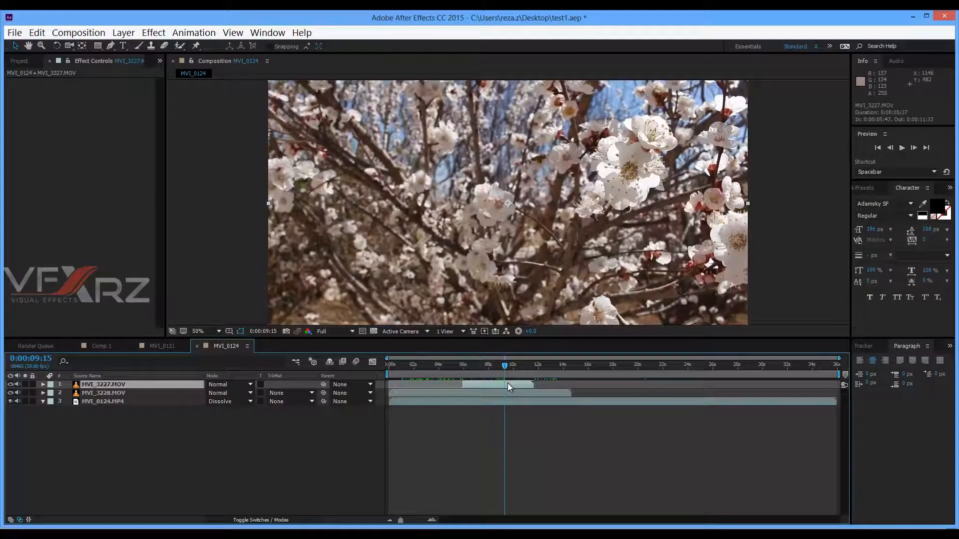
pyautogui.hotkey('alt', ']')
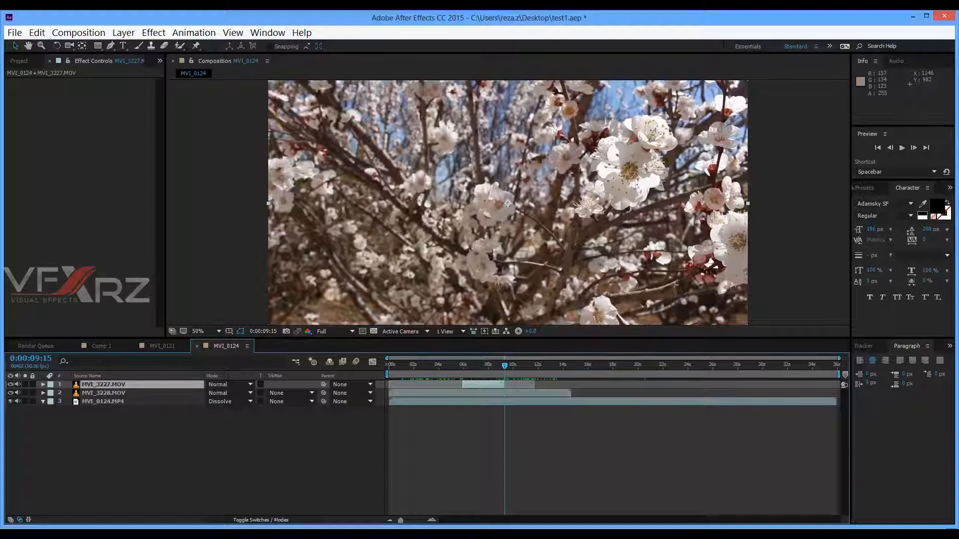
# Trim the end of the MVI_3227.MOV layer earlier in two passes, finishing at 0:00:07:05
pyautogui.click(491, 365)
pyautogui.hotkey('alt', ']')
pyautogui.click(477, 366)
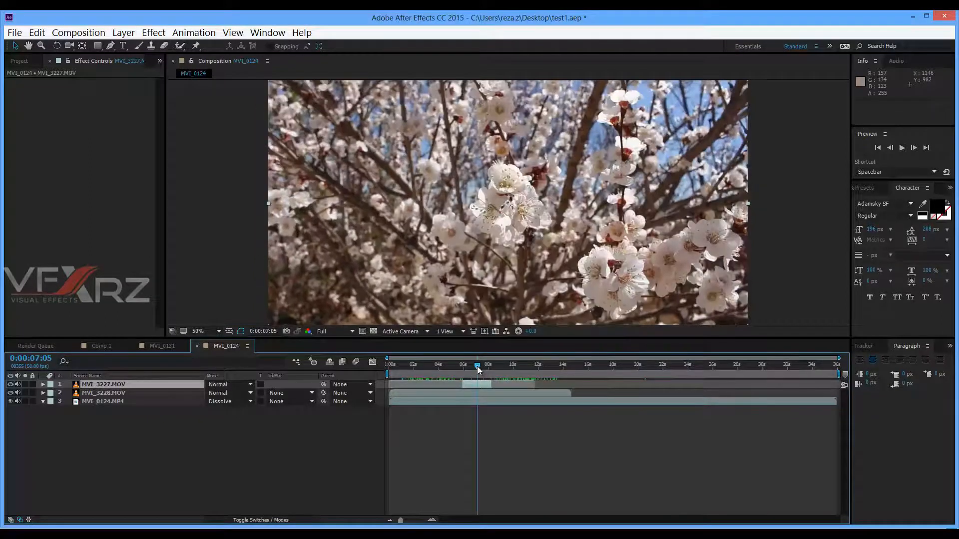
pyautogui.hotkey('alt', ']')
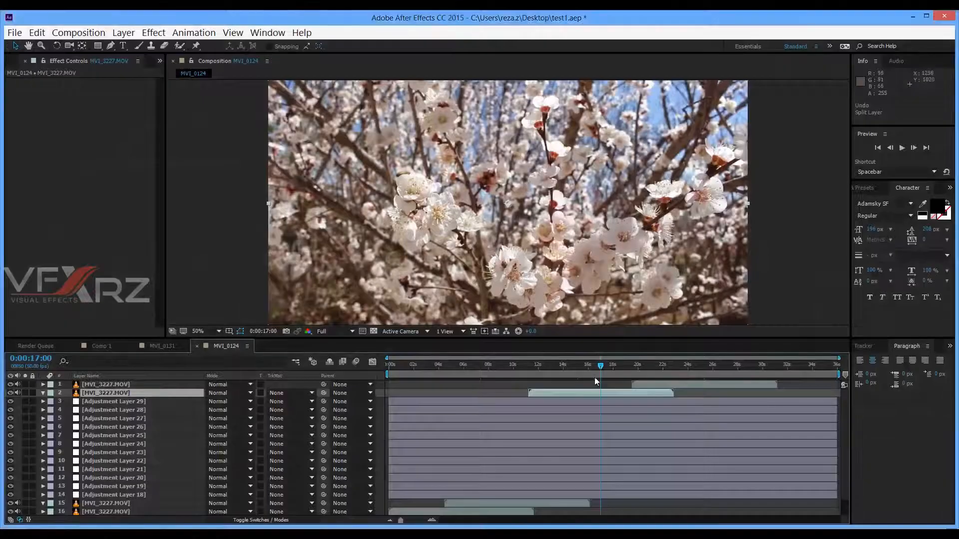
# Split the second MVI_3227.MOV layer at 0:00:16:32 and split its earlier segment at 0:00:13:46
pyautogui.click(596, 366)
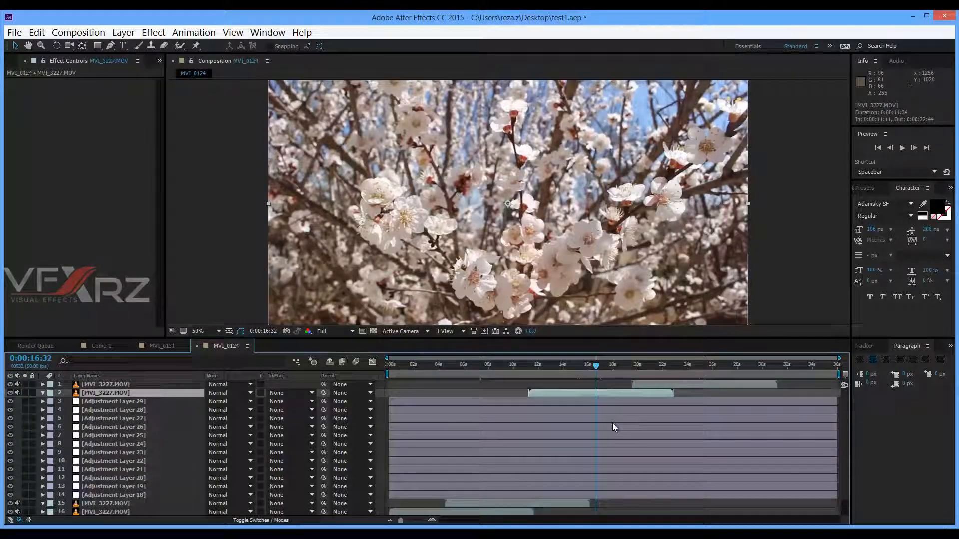
pyautogui.hotkey('ctrl', 'shift', 'd')
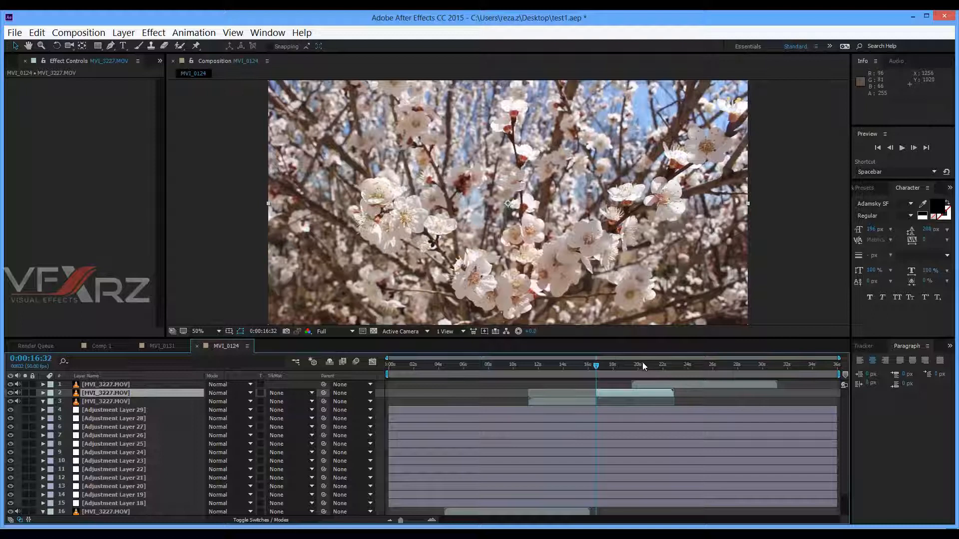
pyautogui.click(562, 368)
pyautogui.click(560, 403)
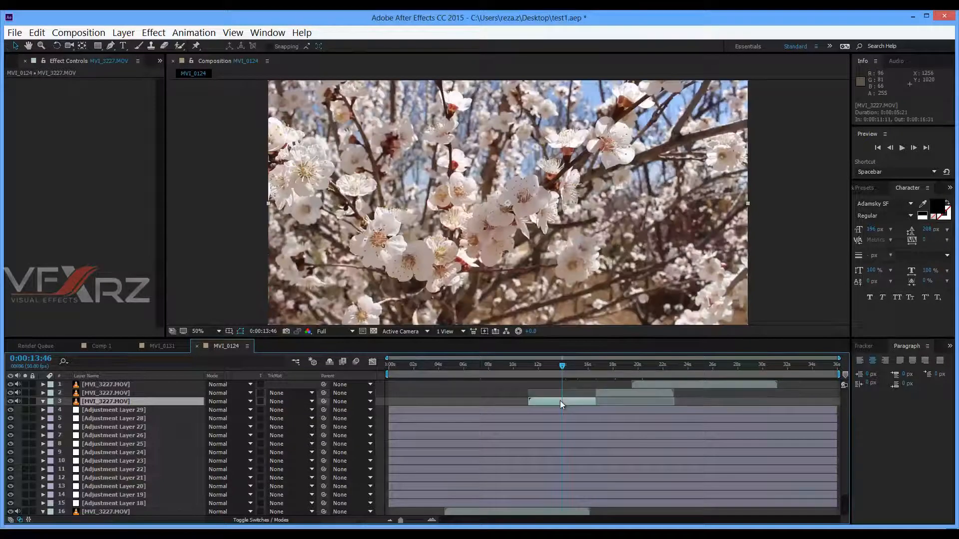
pyautogui.hotkey('ctrl', 'shift', 'd')
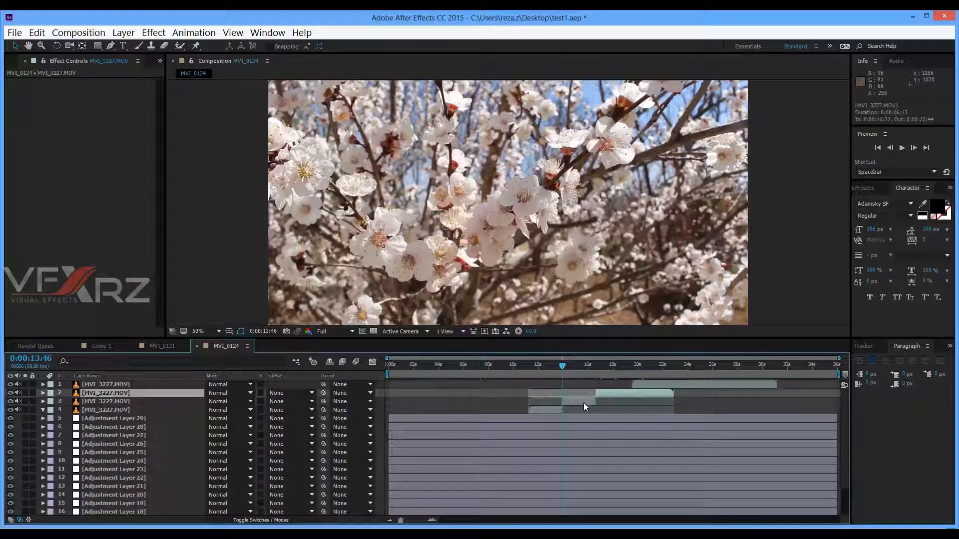
# Split the earliest segment of the divided MVI_3227.MOV layer at 0:00:12:17 and the segment before 0:00:16:32 at 0:00:15:04
pyautogui.click(553, 409)
pyautogui.click(543, 371)
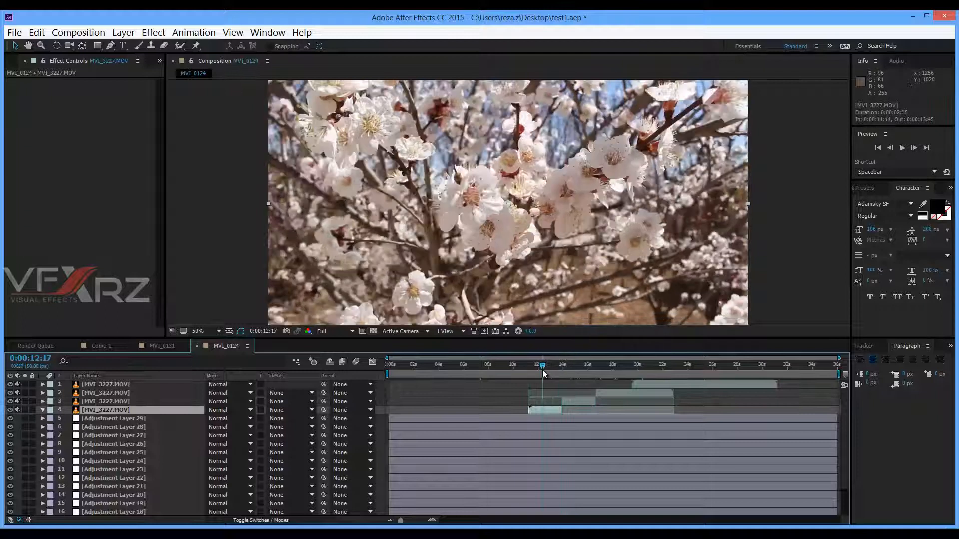
pyautogui.hotkey('ctrl', 'shift', 'd')
pyautogui.click(576, 367)
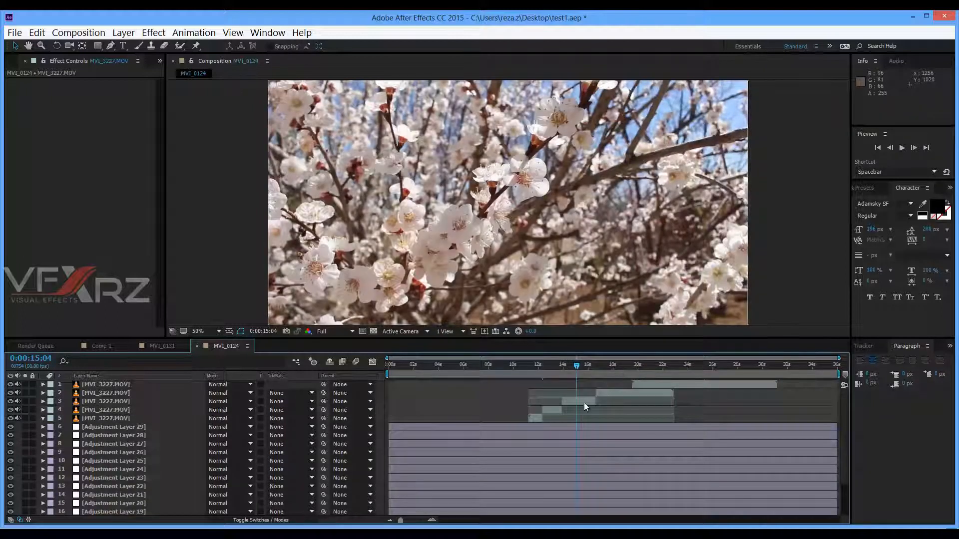
pyautogui.click(583, 402)
pyautogui.hotkey('ctrl', 'shift', 'd')
# Split the last segment of the divided MVI_3227.MOV layer at 0:00:17:40 and scrub back to the first segment
pyautogui.click(602, 369)
pyautogui.click(610, 371)
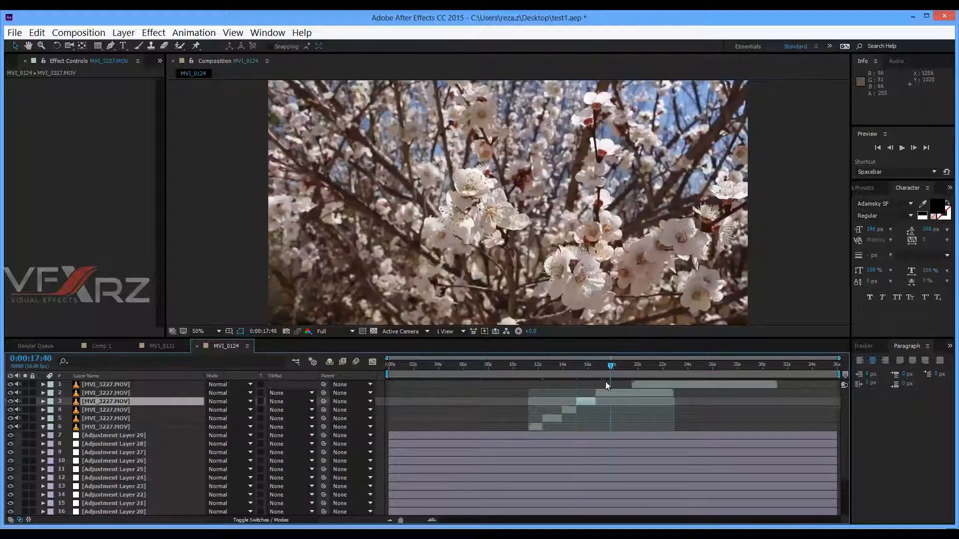
pyautogui.click(600, 392)
pyautogui.hotkey('ctrl', 'shift', 'd')
pyautogui.moveTo(599, 369); pyautogui.dragTo(533, 370)
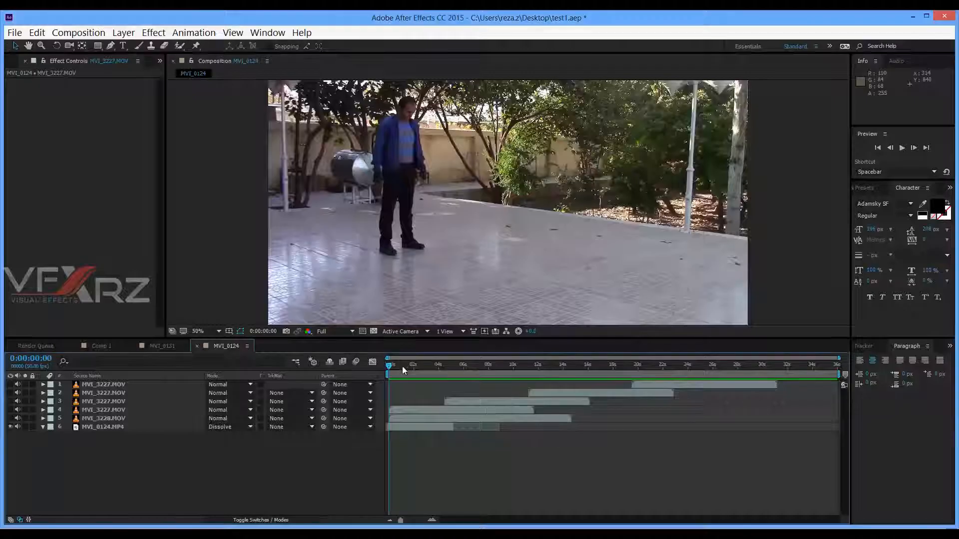
# Preview the MVI_0124 composition from its first frame and return the current time to the start
pyautogui.moveTo(402, 366); pyautogui.dragTo(388, 366)
pyautogui.press('space')
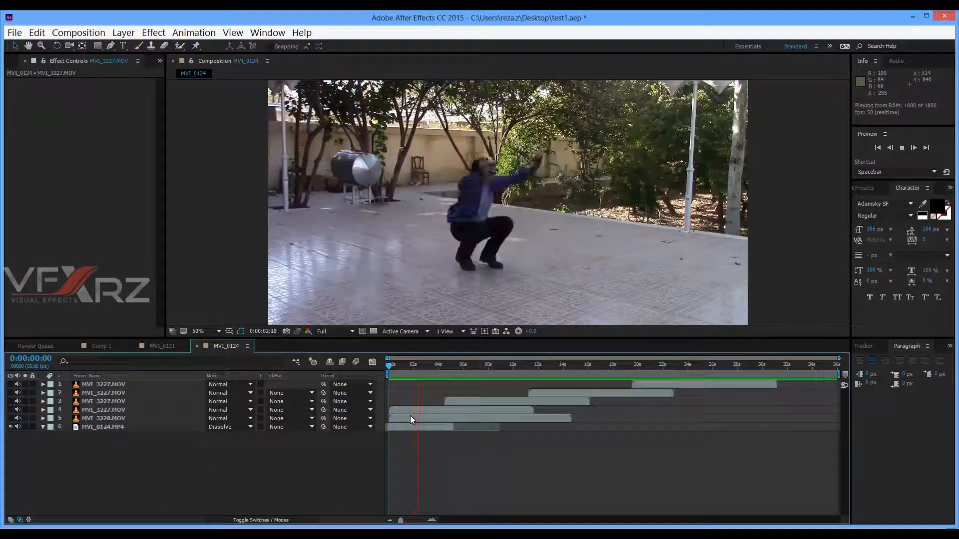
pyautogui.click(403, 374)
pyautogui.moveTo(403, 375); pyautogui.dragTo(385, 374)
# Time-reverse the MVI_0124.MP4 layer and preview the reversed clip from the start of the composition
pyautogui.click(388, 427)
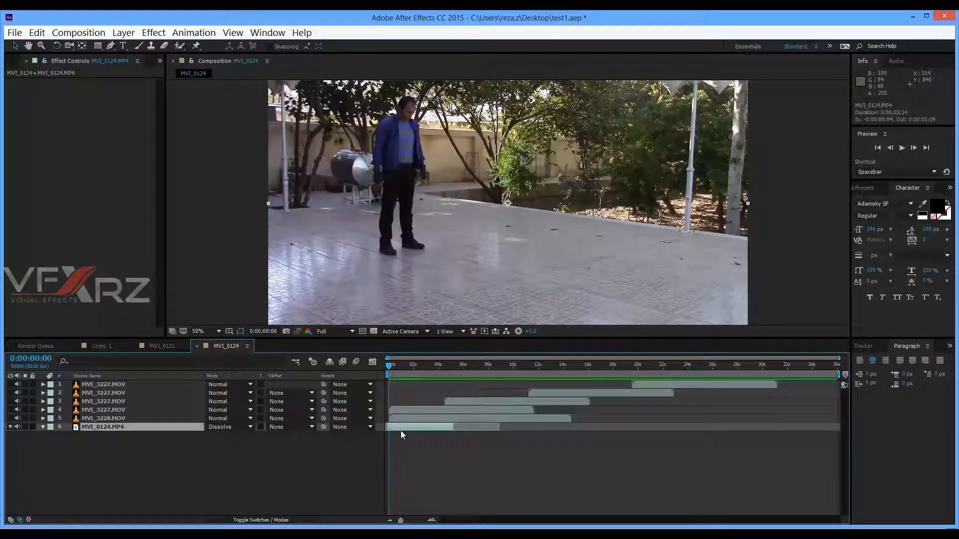
pyautogui.hotkey('ctrl', 'z')
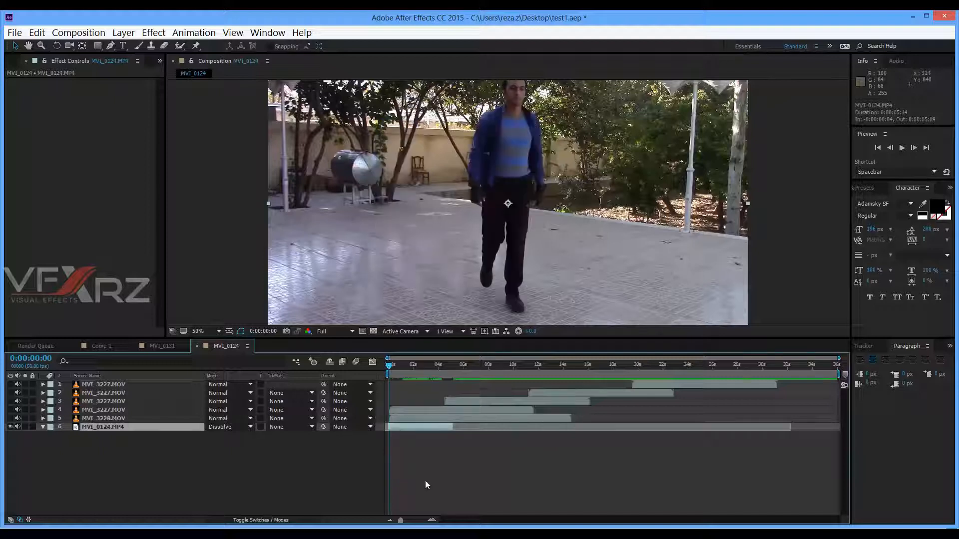
pyautogui.press('space')
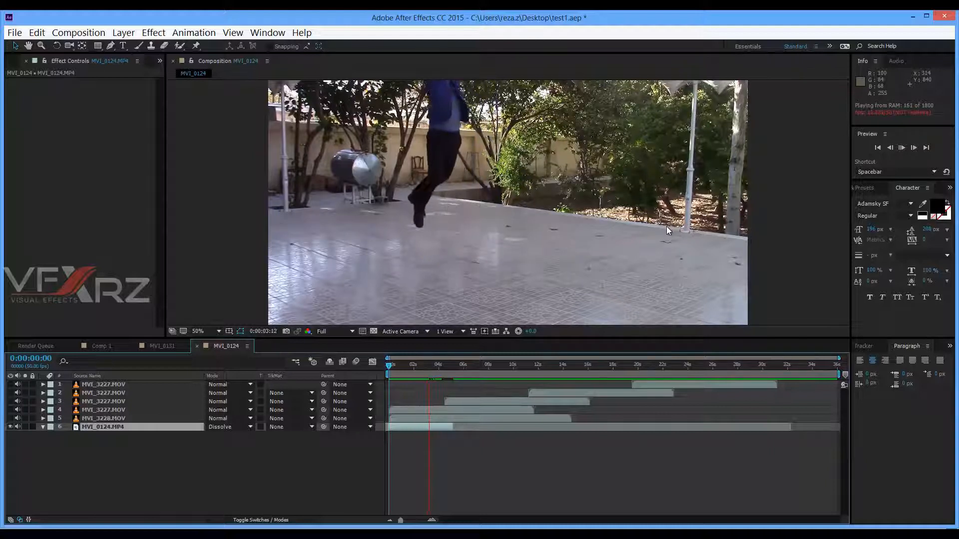
pyautogui.click(431, 367)
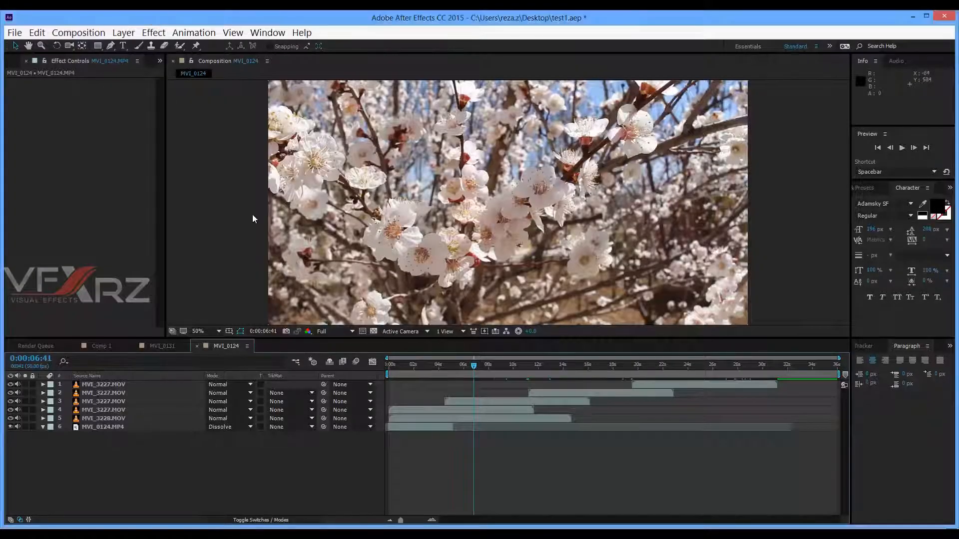
# Add a series of null object layers at the top of the MVI_0124 composition
pyautogui.hotkey('ctrl', 'alt', 'shift', 'y')
pyautogui.hotkey('ctrl', 'alt', 'shift', 'y')
pyautogui.hotkey('ctrl', 'alt', 'shift', 'y')
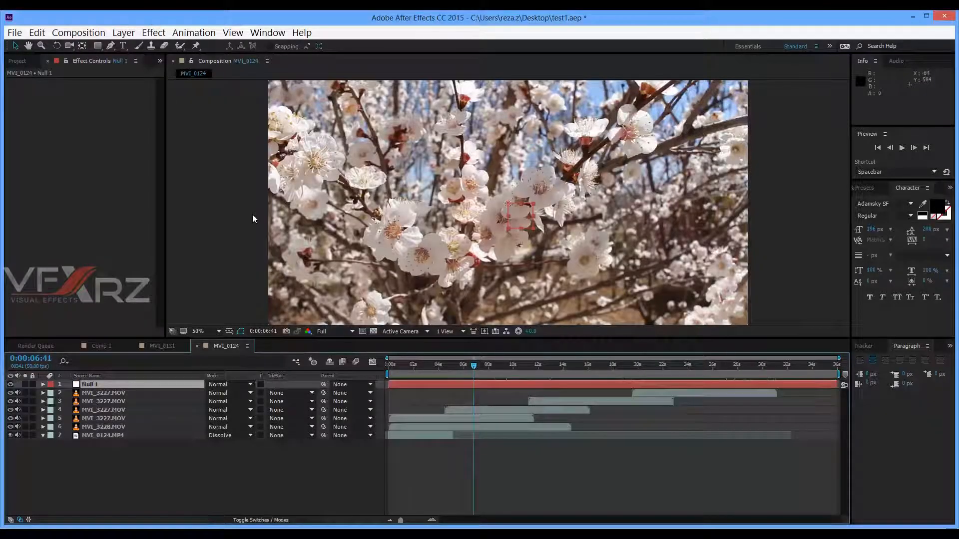
pyautogui.hotkey('ctrl', 'alt', 'shift', 'y')
pyautogui.hotkey('ctrl', 'alt', 'shift', 'y')
pyautogui.hotkey('ctrl', 'alt', 'shift', 'y')
pyautogui.hotkey('ctrl', 'alt', 'shift', 'y')
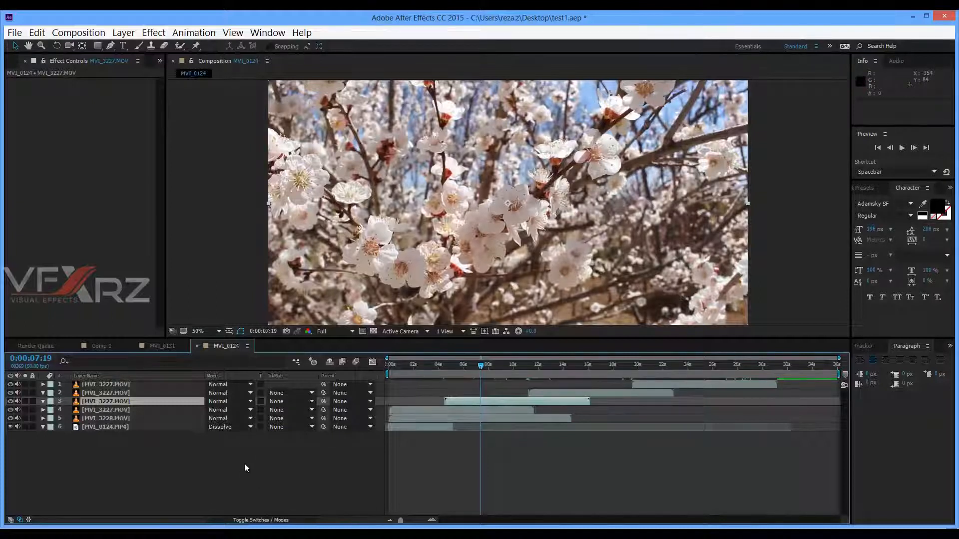
# Add twelve adjustment layers directly above the selected third MVI_3227.MOV layer
pyautogui.hotkey('ctrl', 'alt', 'y')
pyautogui.hotkey('ctrl', 'alt', 'y')
pyautogui.hotkey('ctrl', 'alt', 'y')
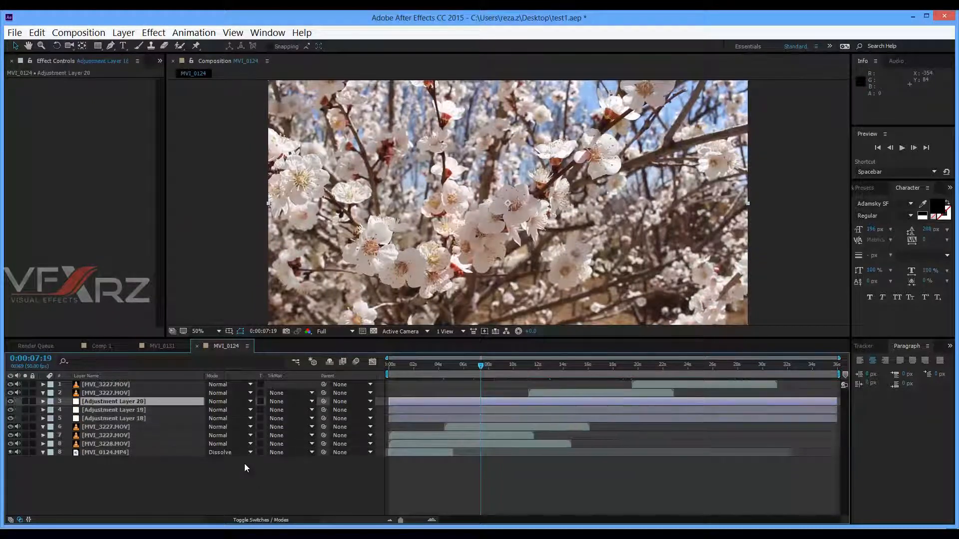
pyautogui.hotkey('ctrl', 'alt', 'y')
pyautogui.hotkey('ctrl', 'alt', 'y')
pyautogui.hotkey('ctrl', 'alt', 'y')
pyautogui.hotkey('ctrl', 'alt', 'y')
pyautogui.hotkey('ctrl', 'alt', 'y')
pyautogui.hotkey('ctrl', 'alt', 'y')
pyautogui.hotkey('ctrl', 'alt', 'y')
pyautogui.hotkey('ctrl', 'alt', 'y')
pyautogui.hotkey('ctrl', 'alt', 'y')
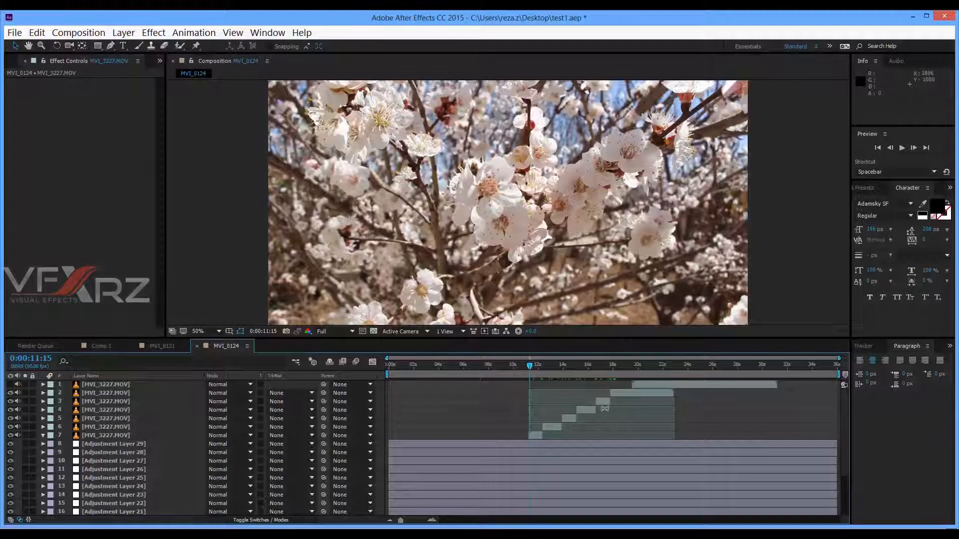
# Create three full-frame red solid layers in the MVI_0124 composition, keeping the offered names, size and colour
pyautogui.hotkey('ctrl', 'y')
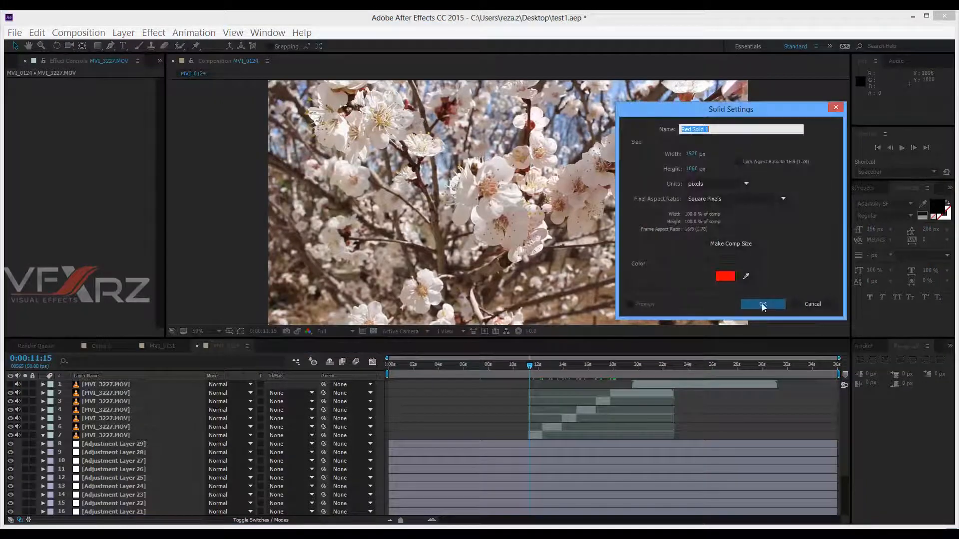
pyautogui.click(762, 305)
pyautogui.hotkey('ctrl', 'y')
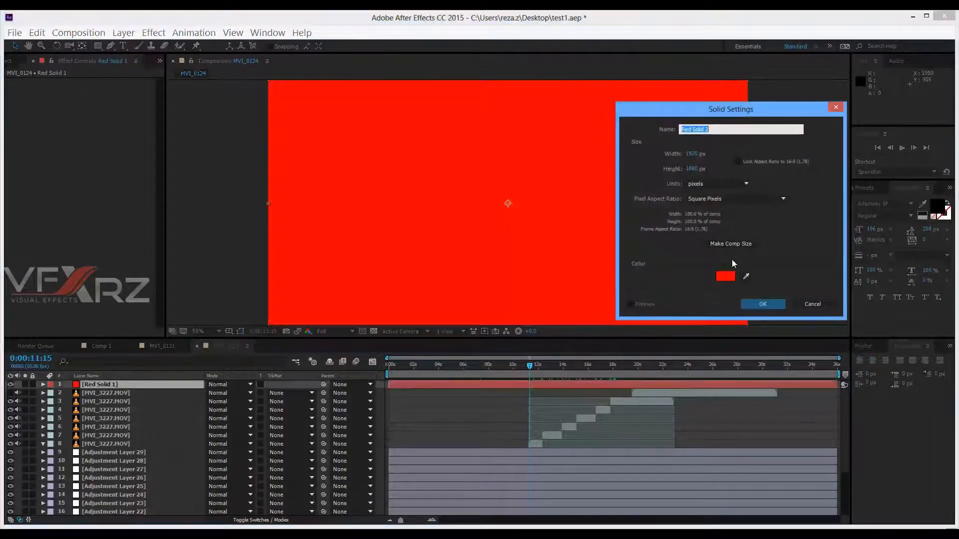
pyautogui.click(757, 305)
pyautogui.hotkey('ctrl', 'y')
pyautogui.click(767, 305)
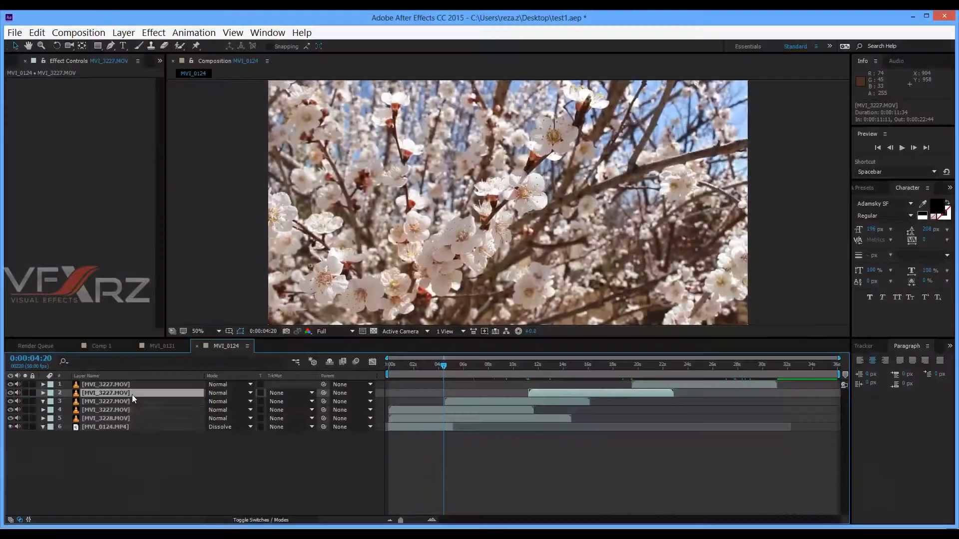
# Enable time remapping on the third layer, an MVI_3227.MOV clip, and on the second layer above it
pyautogui.moveTo(132, 394); pyautogui.dragTo(128, 406)
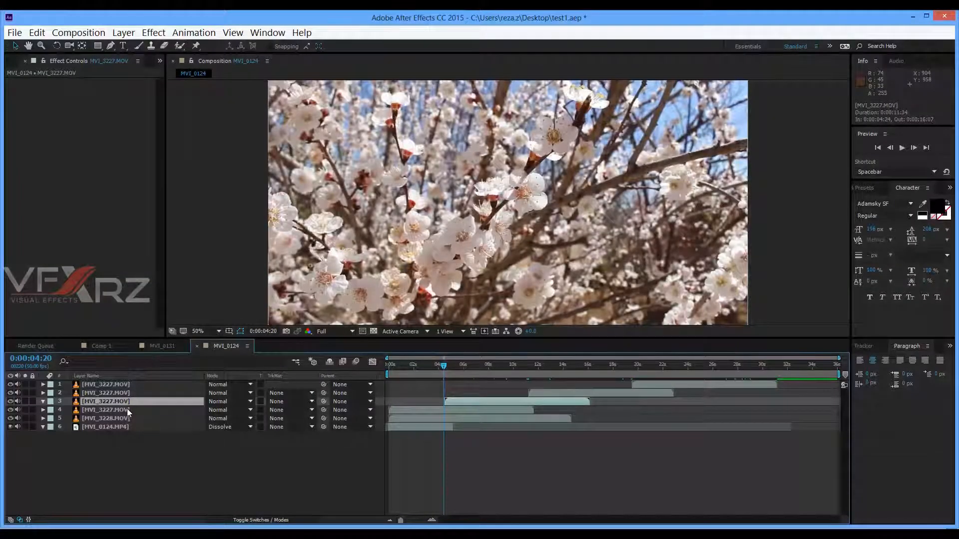
pyautogui.hotkey('ctrl', 'alt', 't')
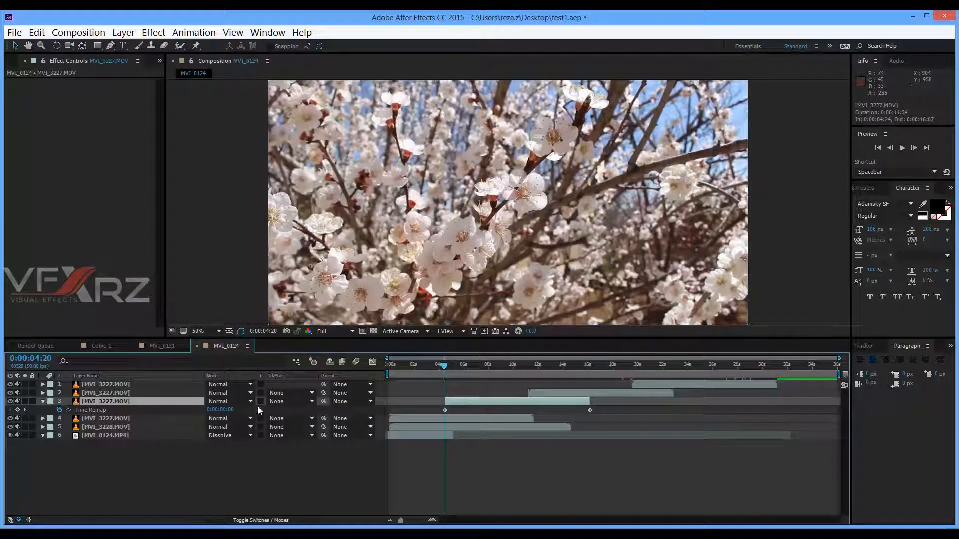
pyautogui.click(121, 393)
pyautogui.hotkey('ctrl', 'alt', 't')
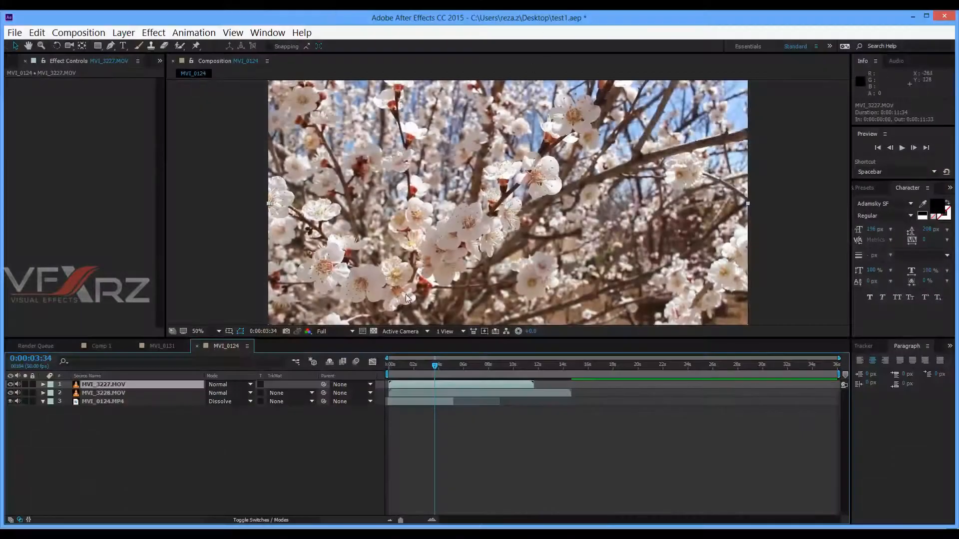
# Paste a copy of the MVI_3227.MOV layer into the MVI_0124 composition and undo the paste
pyautogui.click(40, 34)
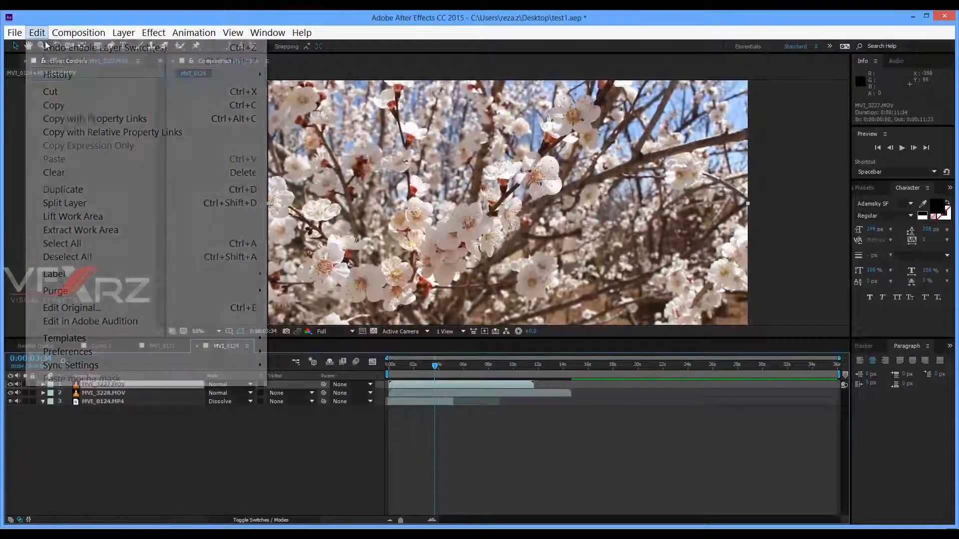
pyautogui.click(248, 105)
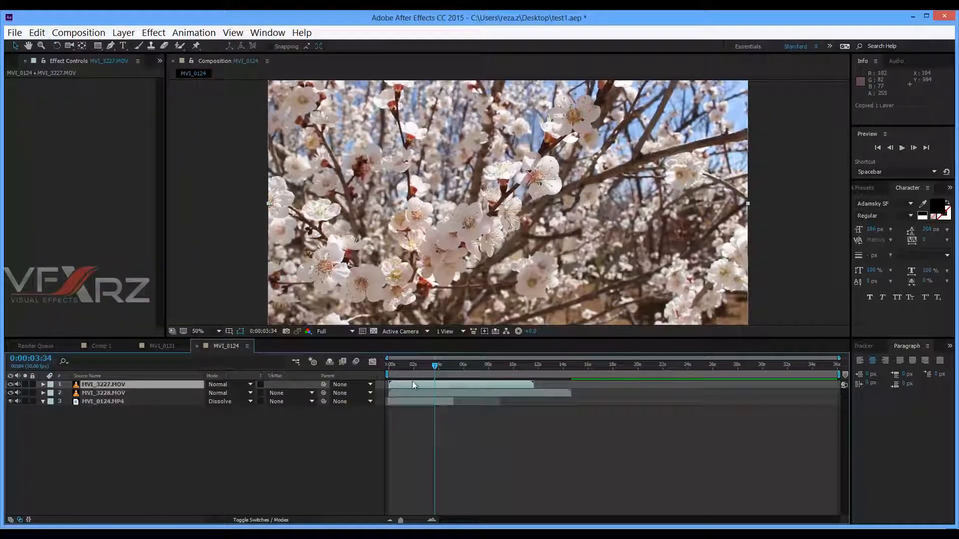
pyautogui.click(37, 32)
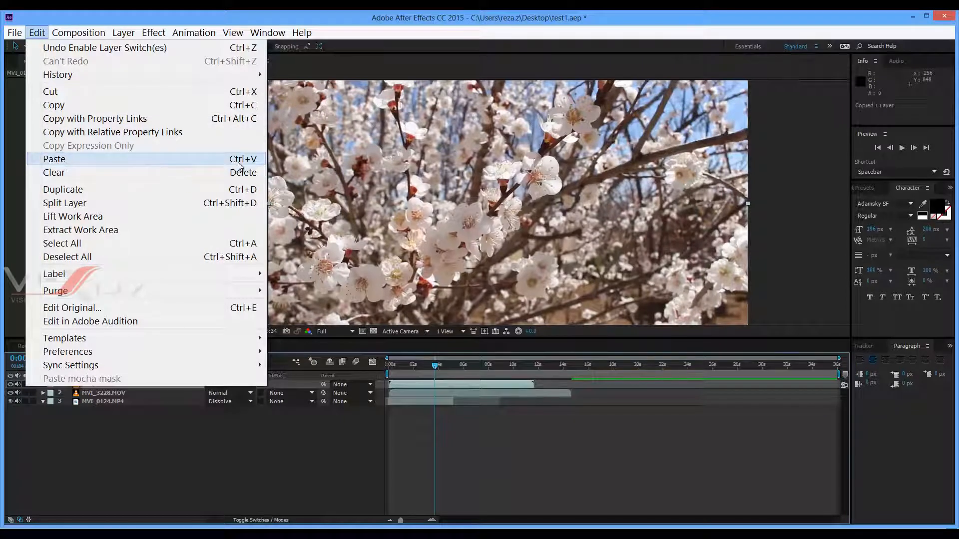
pyautogui.click(168, 159)
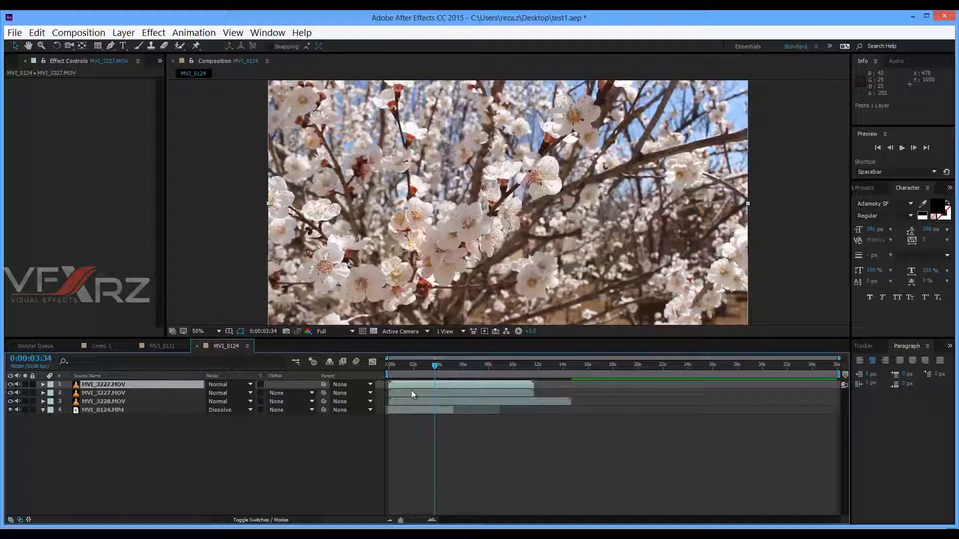
pyautogui.hotkey('ctrl', 'z')
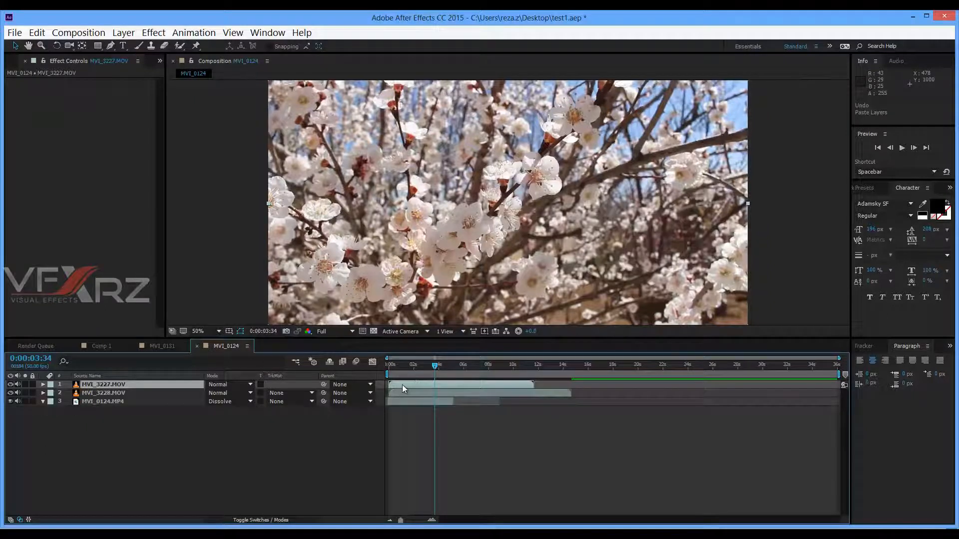
# Copy the MVI_3227.MOV layer and paste one copy starting at 0:00:04:24 and another starting at 0:00:11:11
pyautogui.click(37, 32)
pyautogui.click(64, 119)
pyautogui.click(445, 367)
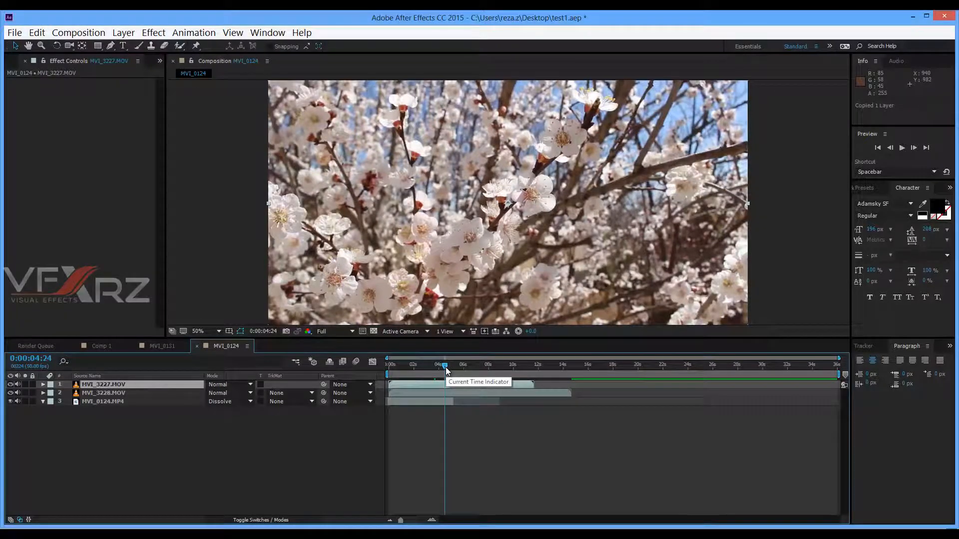
pyautogui.hotkey('ctrl', 'alt', 'v')
pyautogui.moveTo(492, 356); pyautogui.dragTo(530, 384)
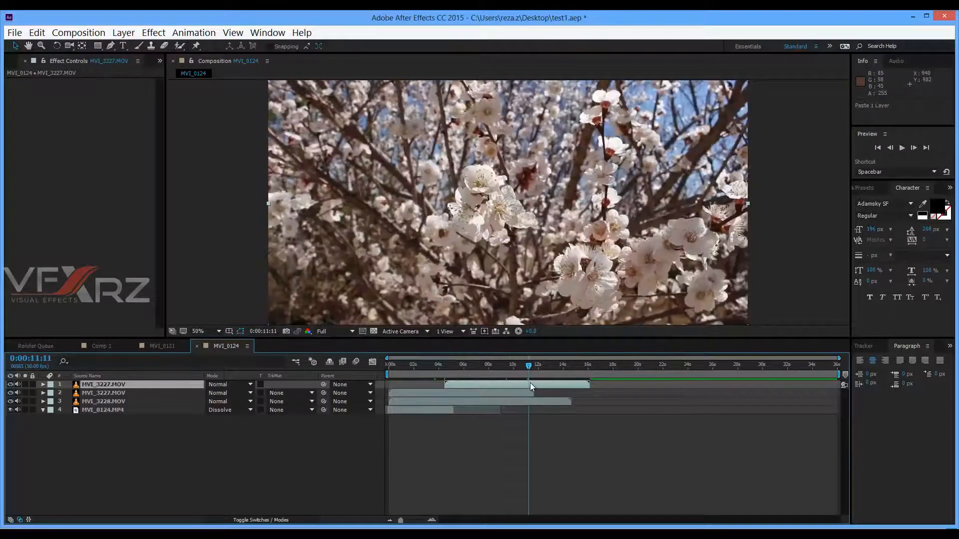
pyautogui.hotkey('ctrl', 'alt', 'v')
# Paste a further copy of the MVI_3227.MOV layer starting at 0:00:19:26
pyautogui.moveTo(528, 365); pyautogui.dragTo(643, 389)
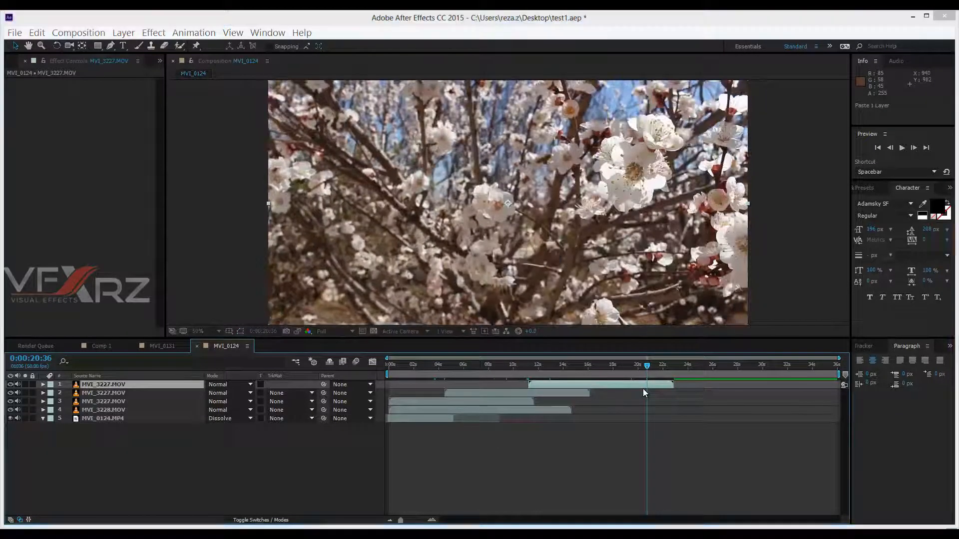
pyautogui.hotkey('ctrl', 'q')
pyautogui.click(530, 287)
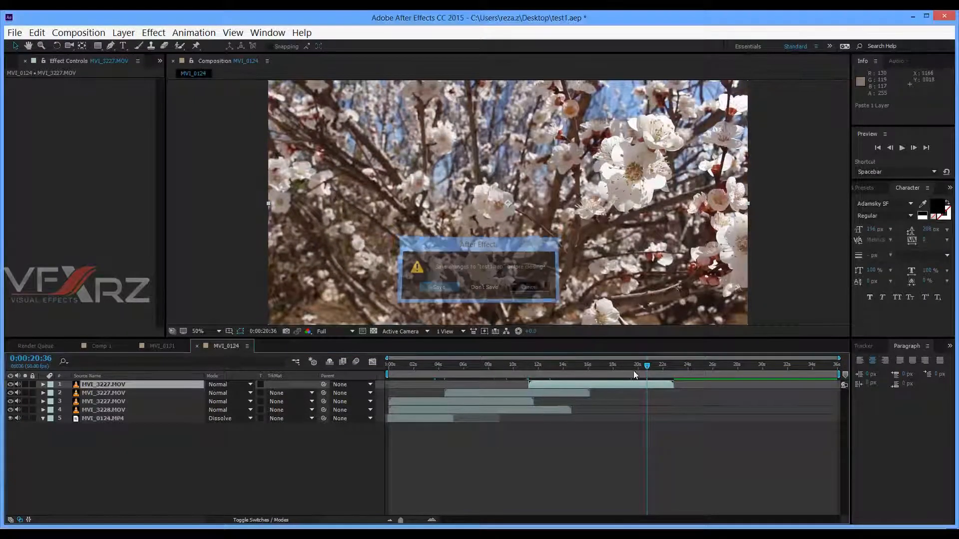
pyautogui.click(632, 369)
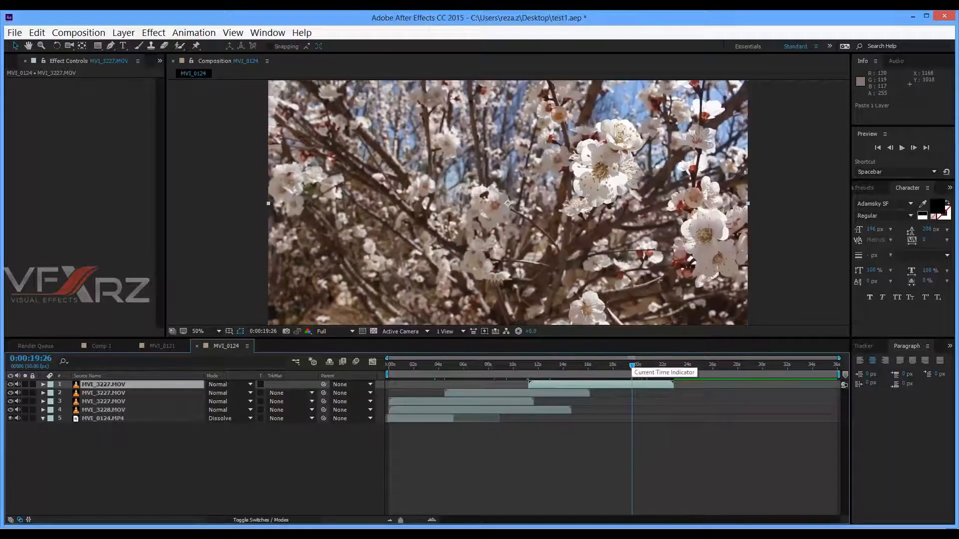
pyautogui.hotkey('ctrl', 'v')
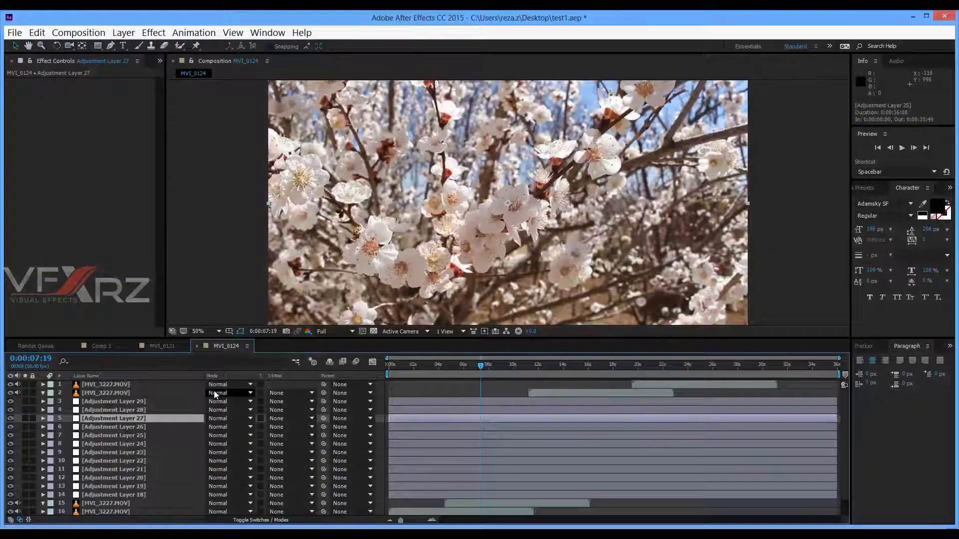
# Move the layer selection down one layer at a time from Adjustment Layer 27 to Adjustment Layer 20
pyautogui.hotkey('ctrl', 'Down')
pyautogui.hotkey('ctrl', 'Down')
pyautogui.hotkey('ctrl', 'Down')
pyautogui.hotkey('ctrl', 'Down')
pyautogui.hotkey('ctrl', 'Down')
pyautogui.hotkey('ctrl', 'Down')
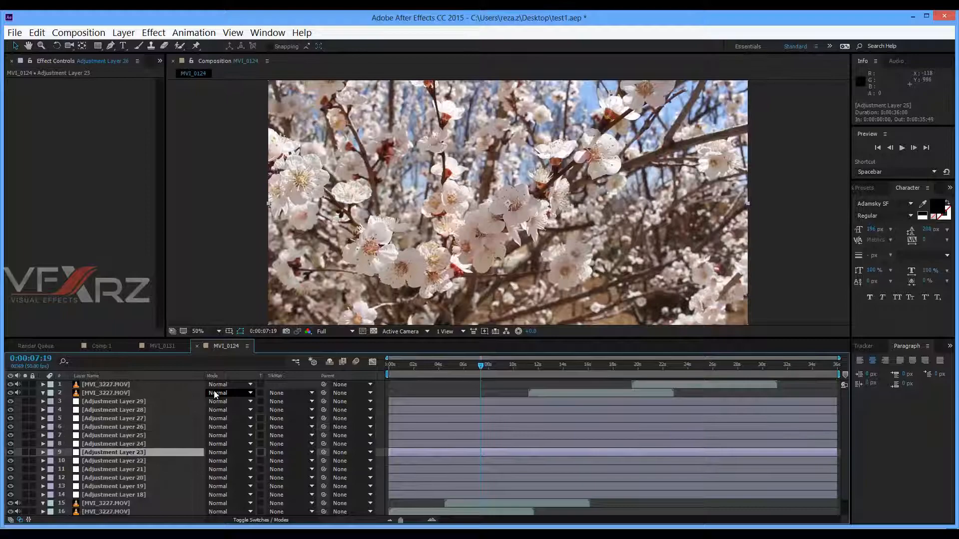
pyautogui.hotkey('ctrl', 'Down')
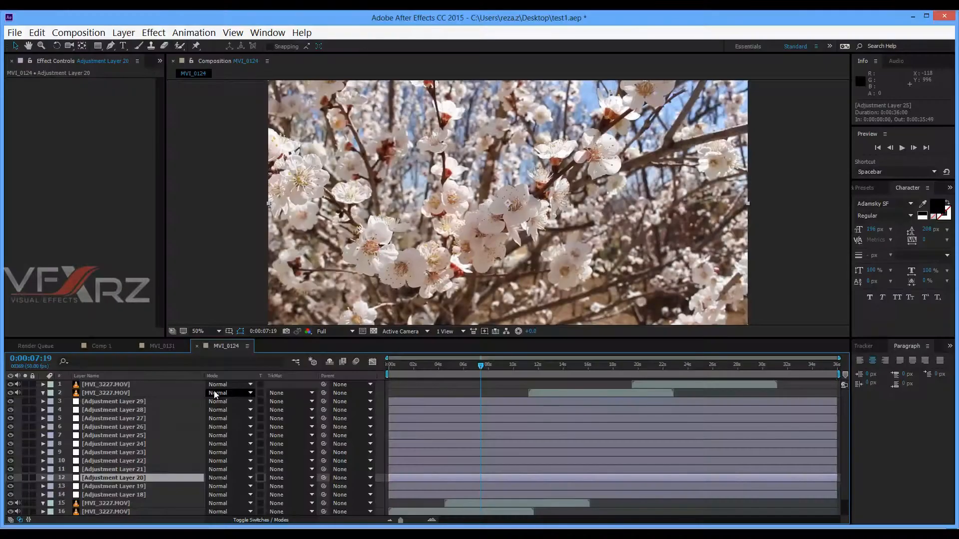
# Move the layer selection back up through the adjustment layers, one layer at a time
pyautogui.hotkey('ctrl', 'Up')
pyautogui.hotkey('ctrl', 'Up')
pyautogui.hotkey('ctrl', 'Up')
pyautogui.hotkey('ctrl', 'Up')
pyautogui.hotkey('ctrl', 'Up')
pyautogui.hotkey('ctrl', 'Up')
pyautogui.hotkey('ctrl', 'Up')
pyautogui.hotkey('ctrl', 'Up')
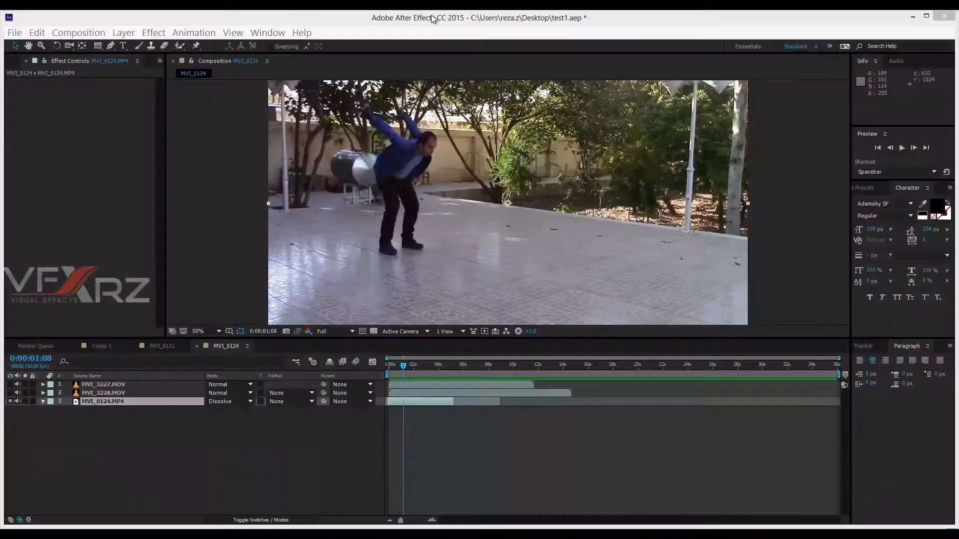
# Lock the MVI_0124.MP4 layer, try selecting it while it is locked, and toggle its lock
pyautogui.click(95, 403)
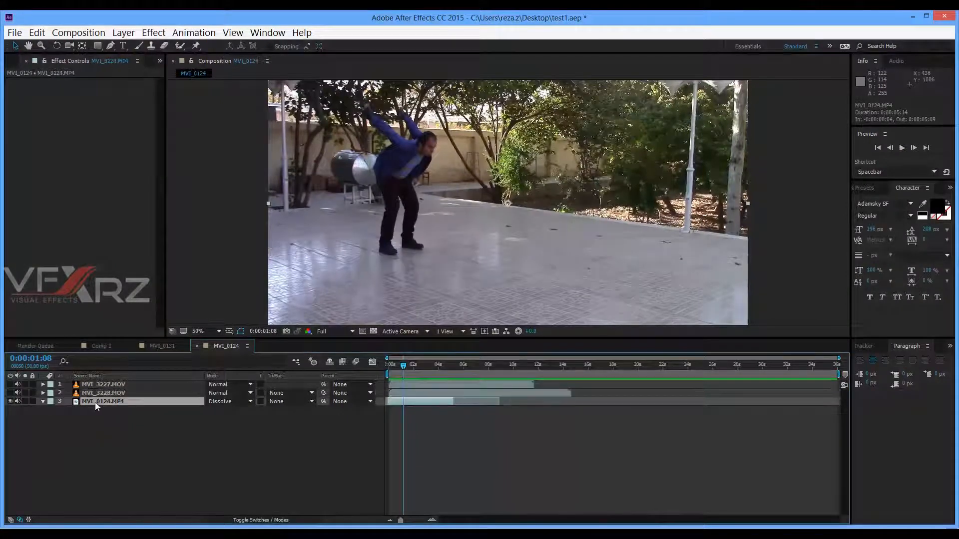
pyautogui.hotkey('ctrl', 'l')
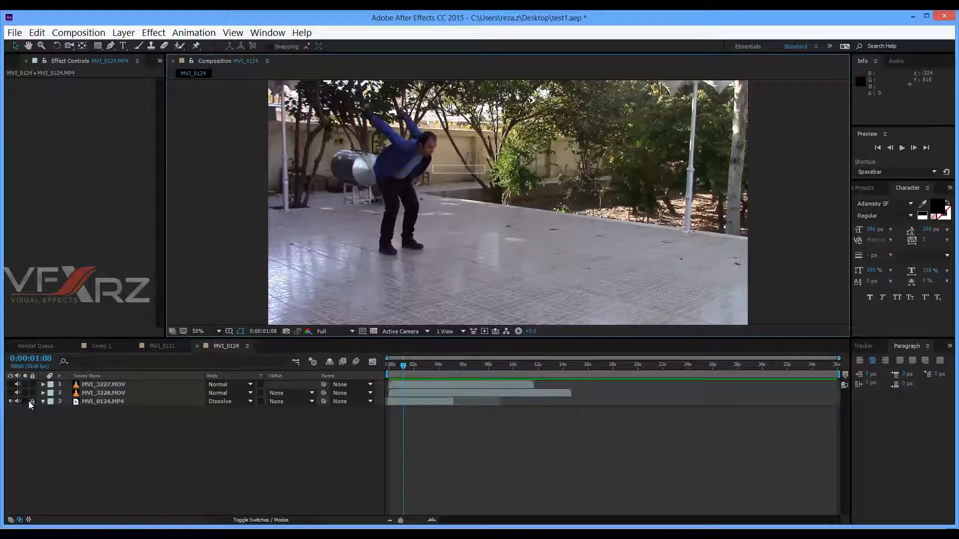
pyautogui.click(101, 403)
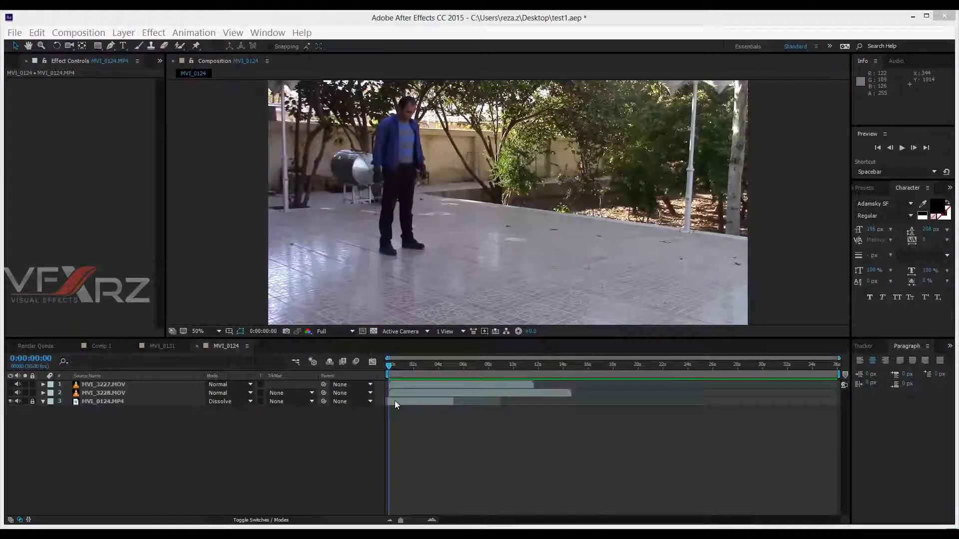
pyautogui.click(395, 401)
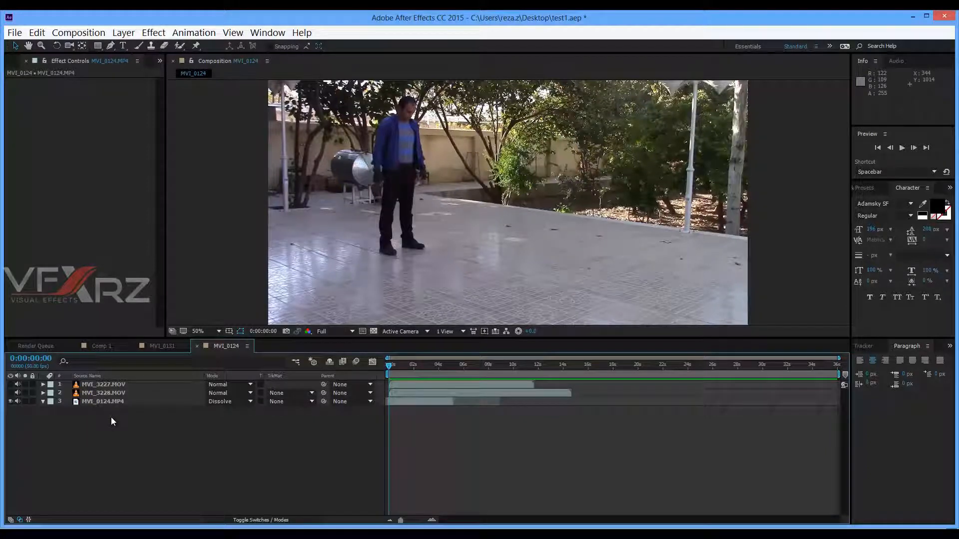
pyautogui.click(32, 402)
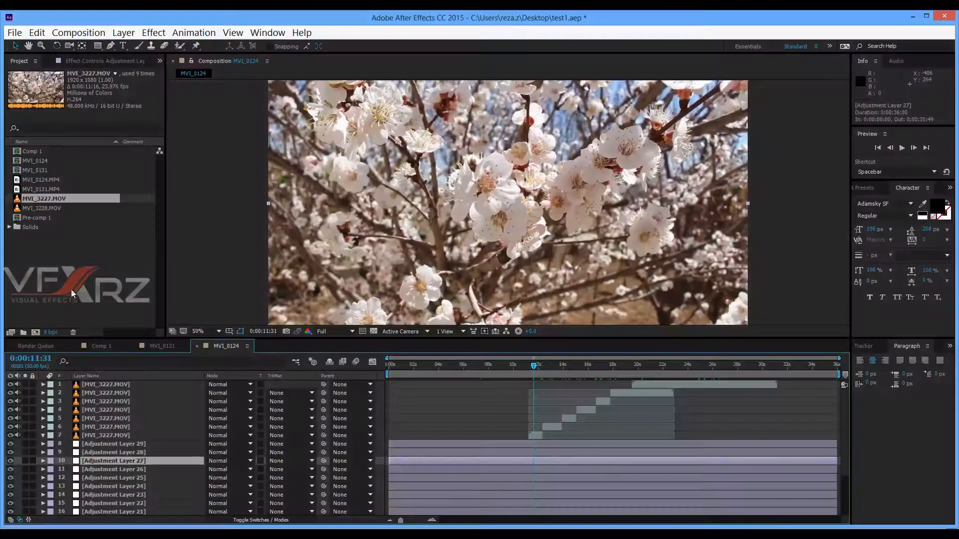
# Show the Effect Controls for Adjustment Layer 28, and select Adjustment Layers 29 and 22 in turn
pyautogui.click(19, 81)
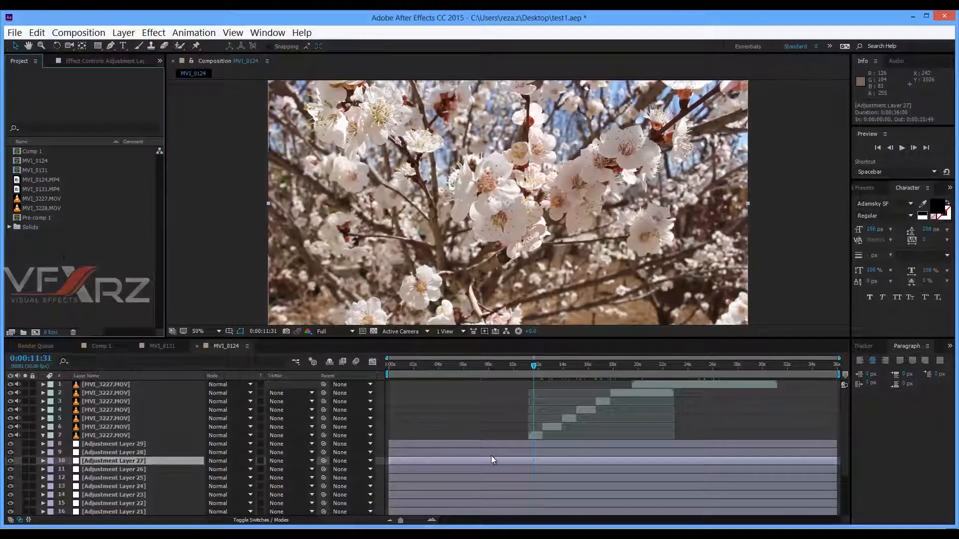
pyautogui.click(537, 454)
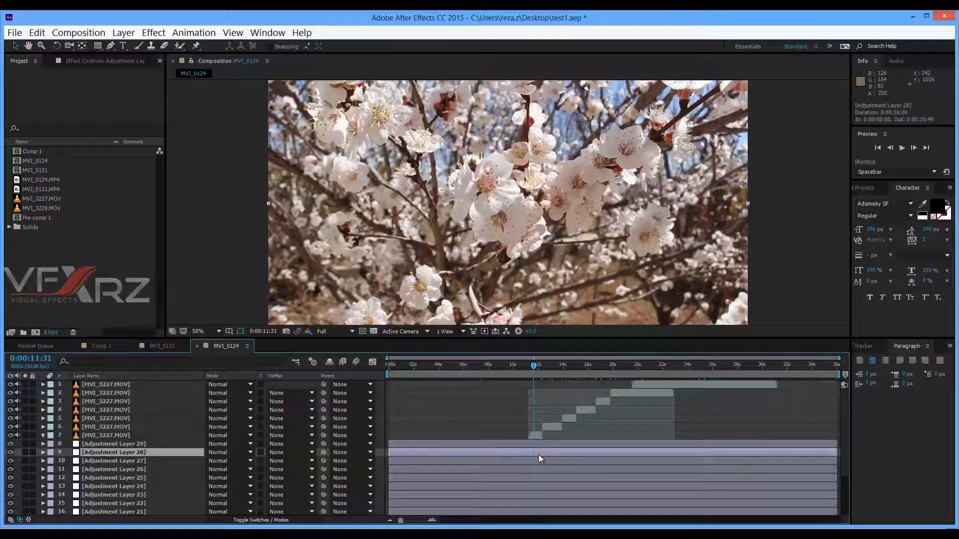
pyautogui.press('F3')
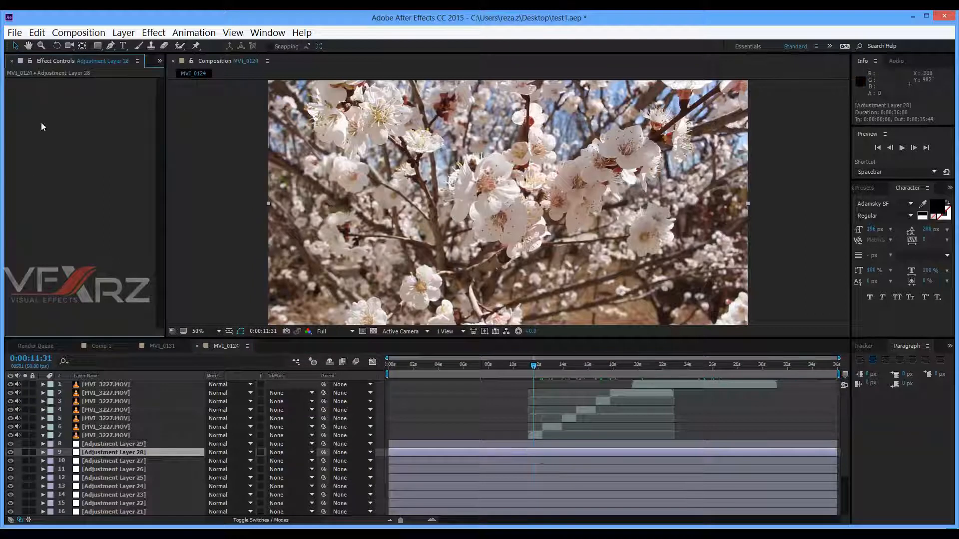
pyautogui.click(515, 445)
pyautogui.click(506, 504)
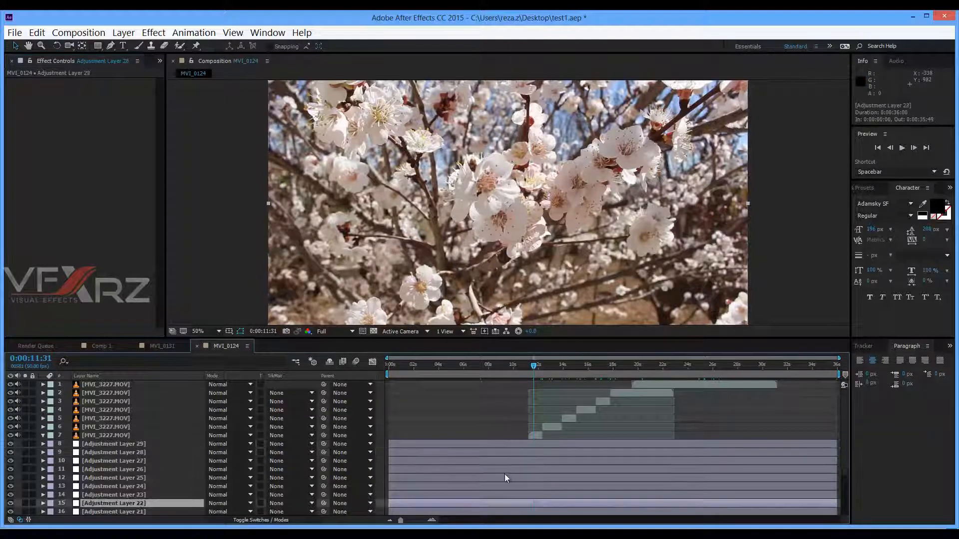
# Split the sixth layer, an MVI_3227.MOV clip, at 0:00:13:28 and toggle the visibility of the new piece
pyautogui.click(556, 428)
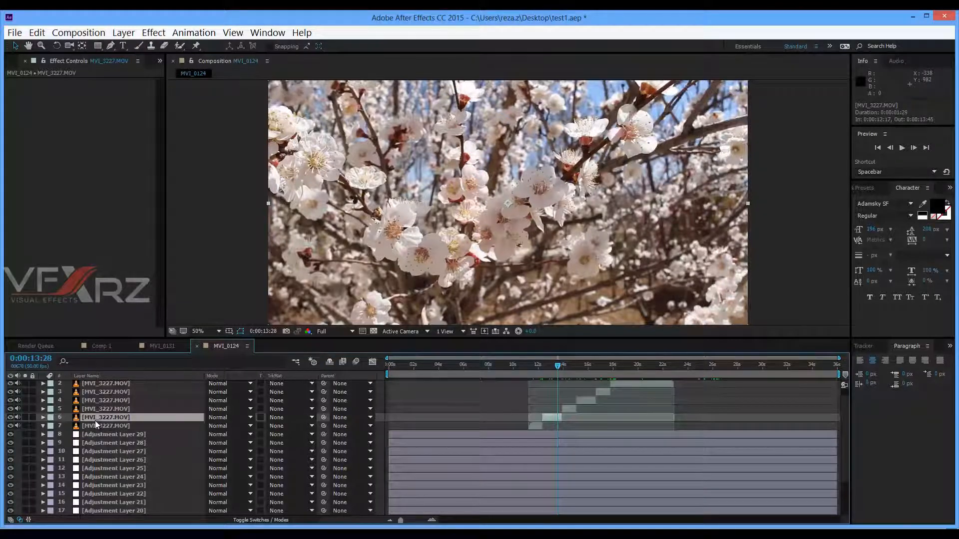
pyautogui.hotkey('ctrl', 'z')
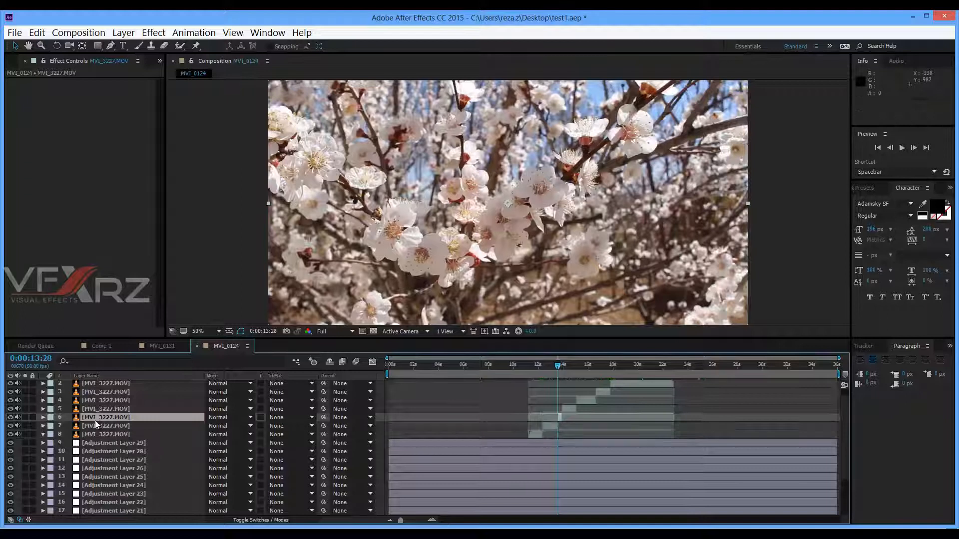
pyautogui.click(121, 419)
pyautogui.keyDown('alt'); pyautogui.click(10, 417); pyautogui.keyUp('alt')
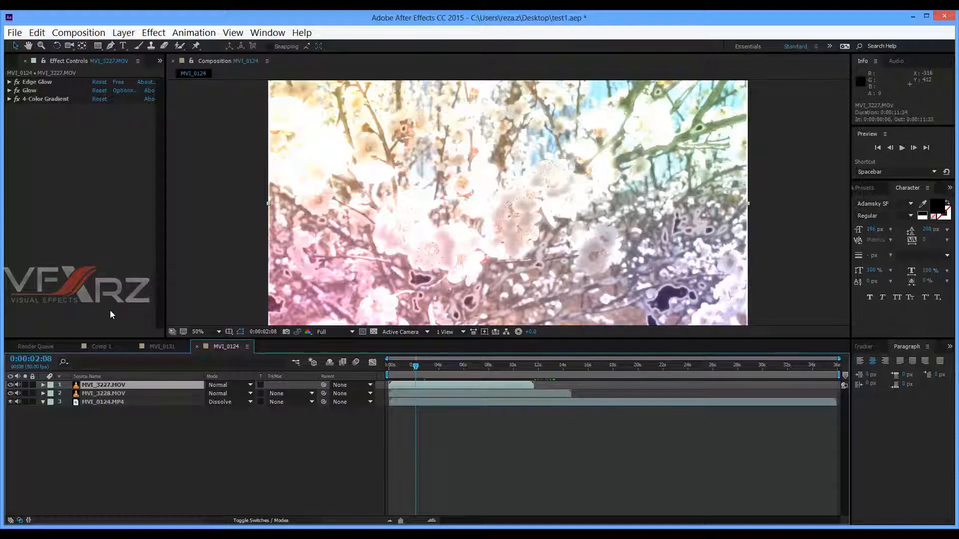
# Remove the Edge Glow, Glow and 4-Color Gradient effects together from the top MVI_3227.MOV layer
pyautogui.hotkey('ctrl', 'shift', 'e')
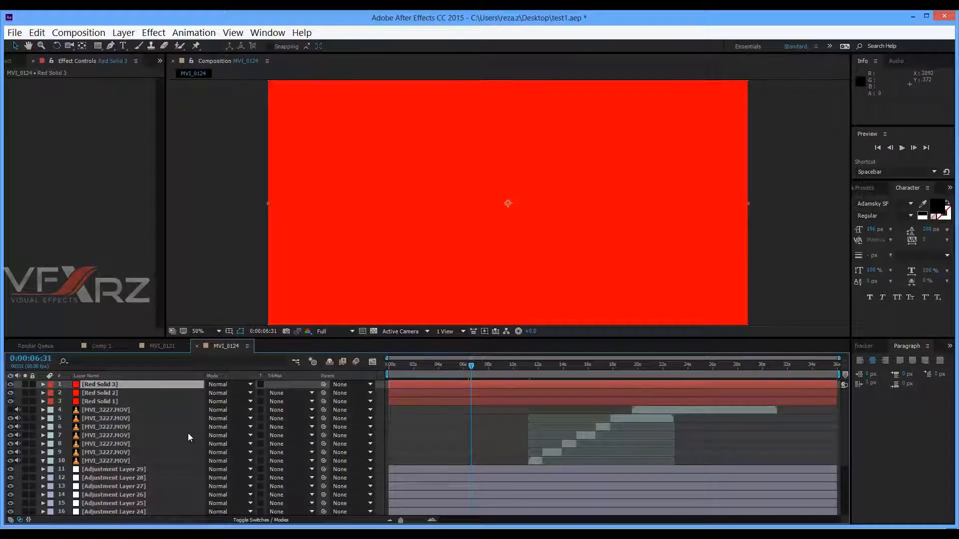
# Toggle the timeline repeatedly between the layer switches and blending mode columns, and toggle the Parent column
pyautogui.press('F4')
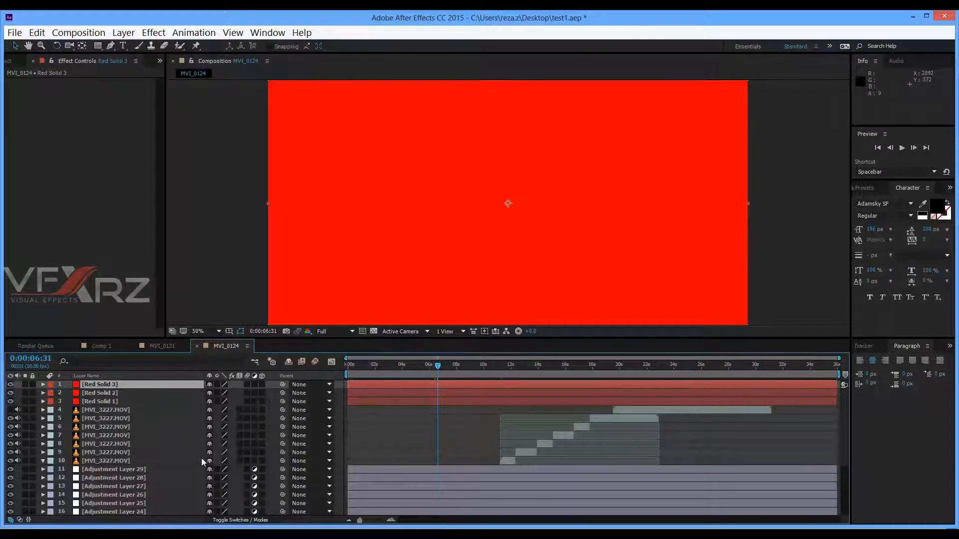
pyautogui.press('F4')
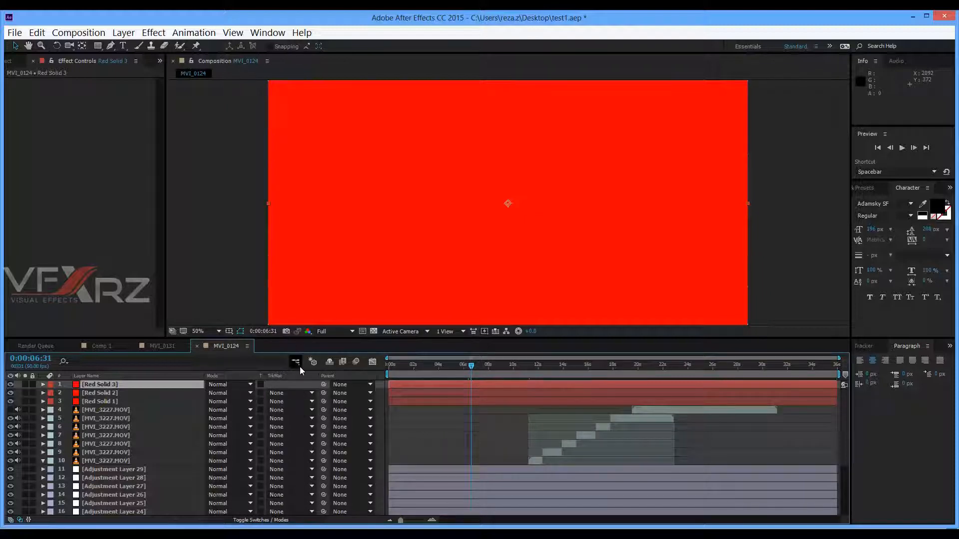
pyautogui.press('F4')
pyautogui.press('F4')
pyautogui.press('F4')
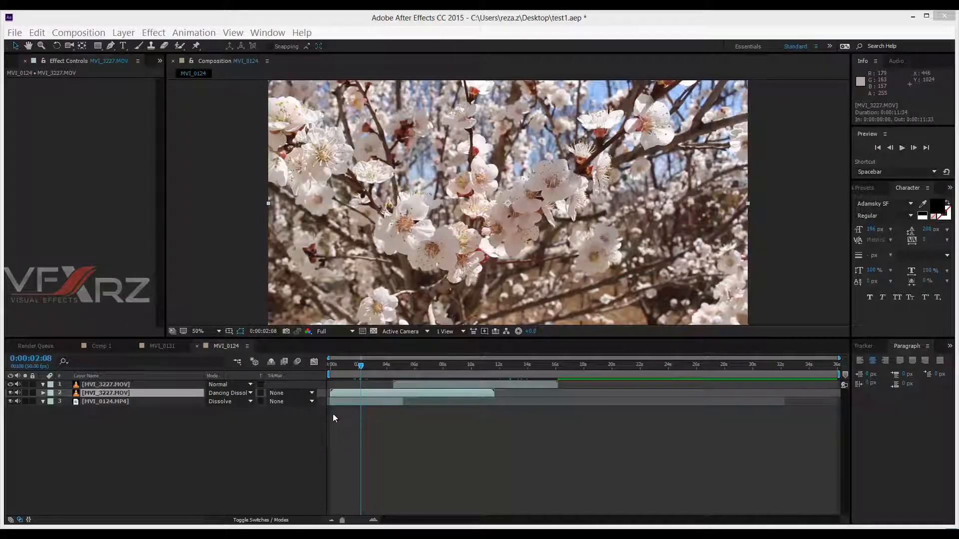
pyautogui.click(358, 371)
pyautogui.hotkey('shift', 'F4')
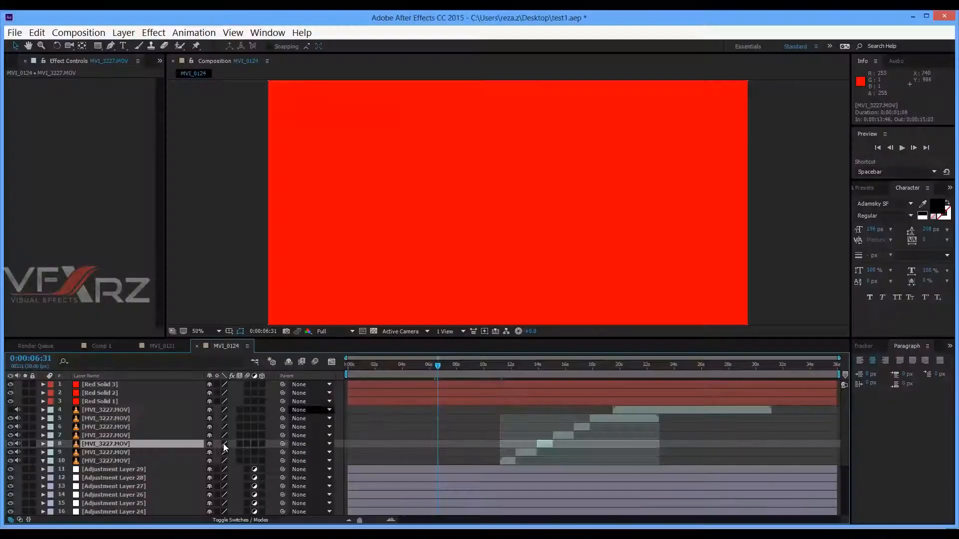
# Browse the layer stack and select individual layers, including the fifth layer and Adjustment Layers 28, 26 and 20
pyautogui.click(151, 418)
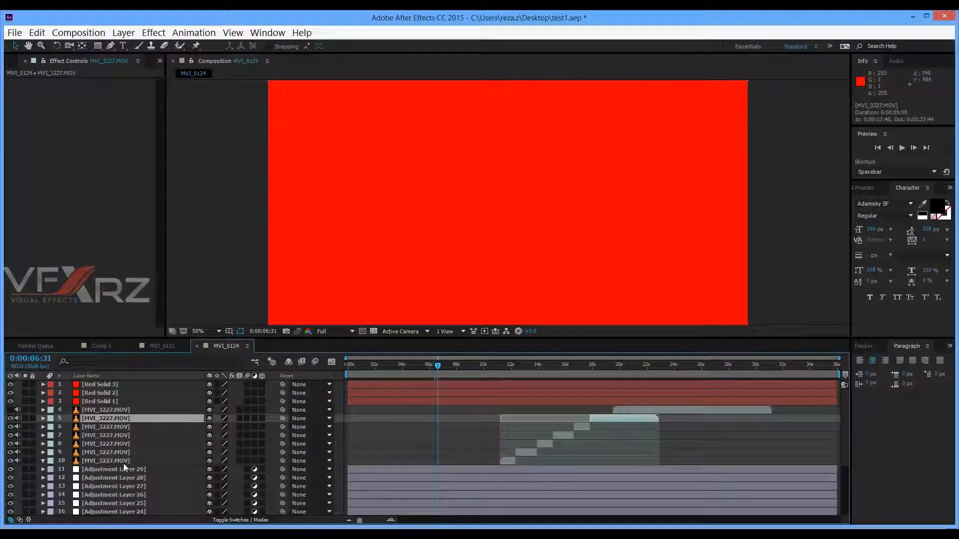
pyautogui.click(274, 473)
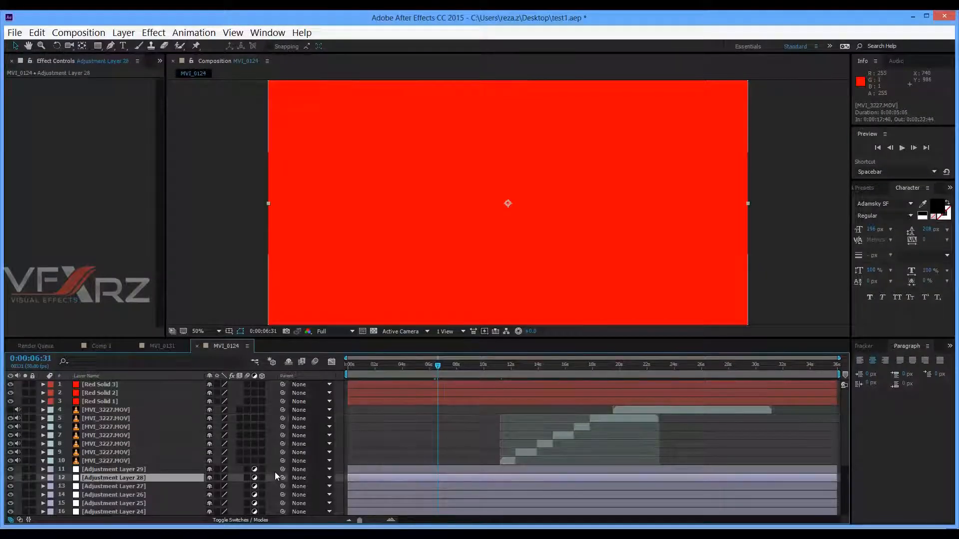
pyautogui.scroll(-5, 129, 482)
pyautogui.click(132, 412)
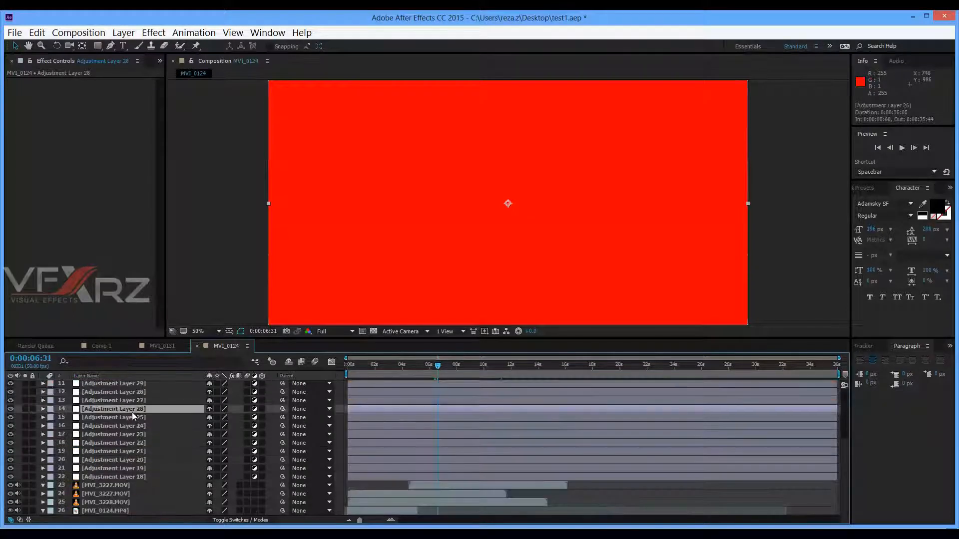
pyautogui.scroll(5, 133, 411)
pyautogui.scroll(-5, 133, 410)
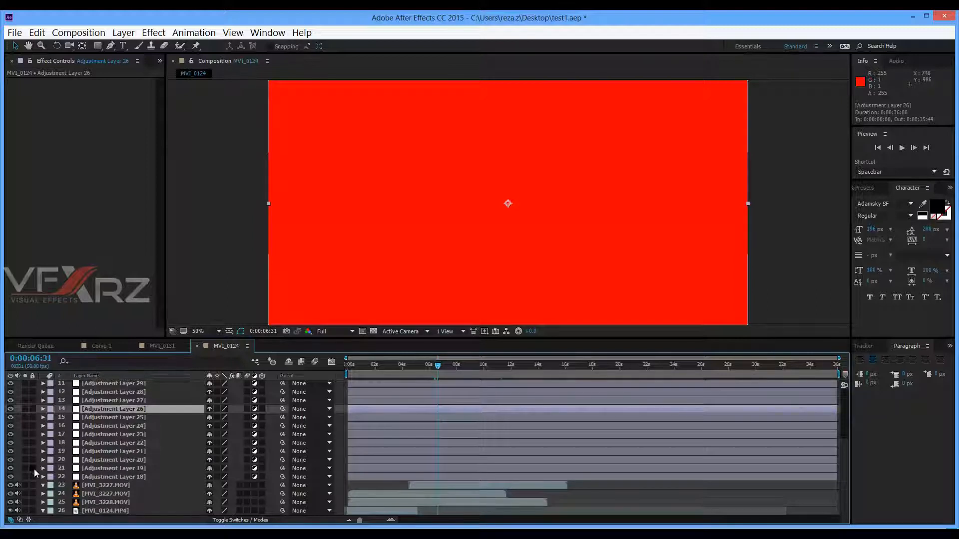
pyautogui.scroll(3, 34, 469)
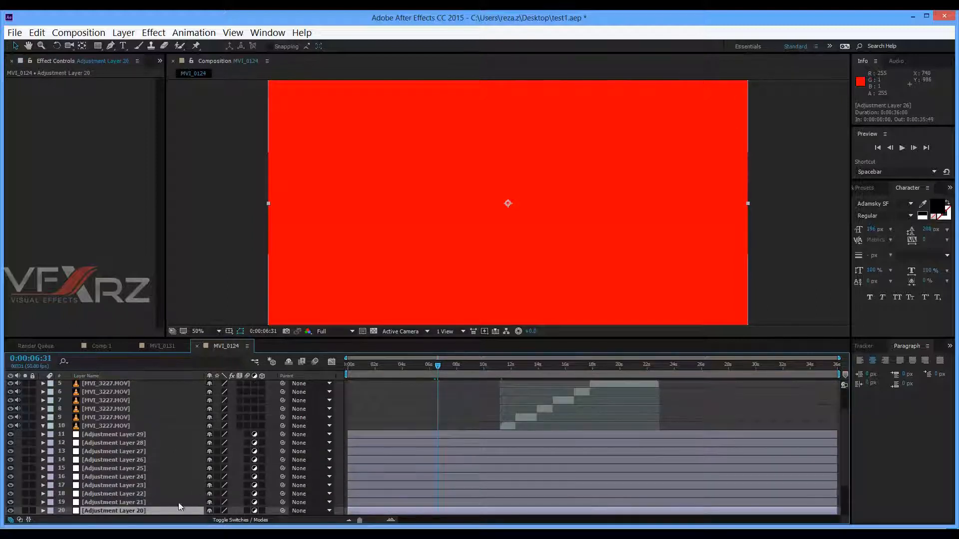
pyautogui.scroll(-2, 179, 504)
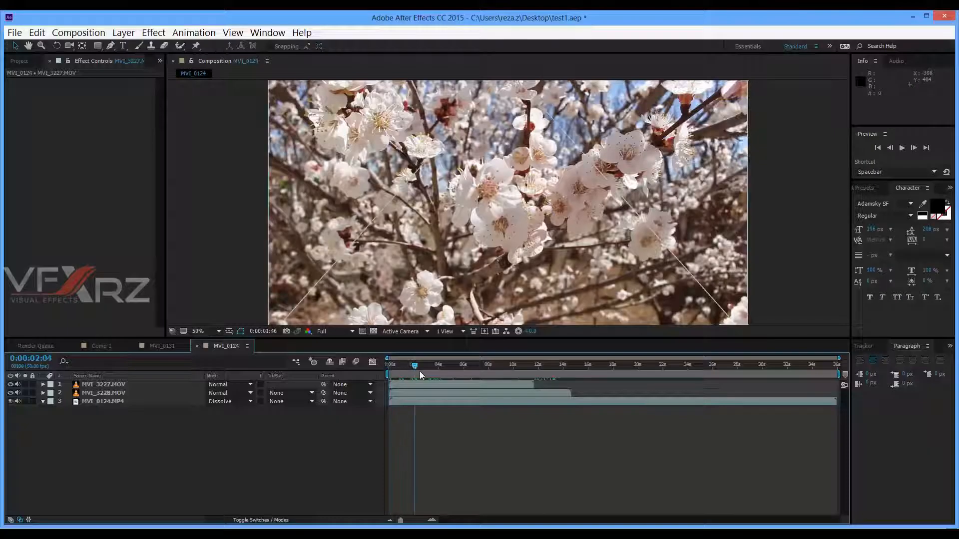
# Shift the top MVI_3227.MOV layer to start at the current time, first at 0:00:03:06 and again at 0:00:10:43
pyautogui.click(427, 373)
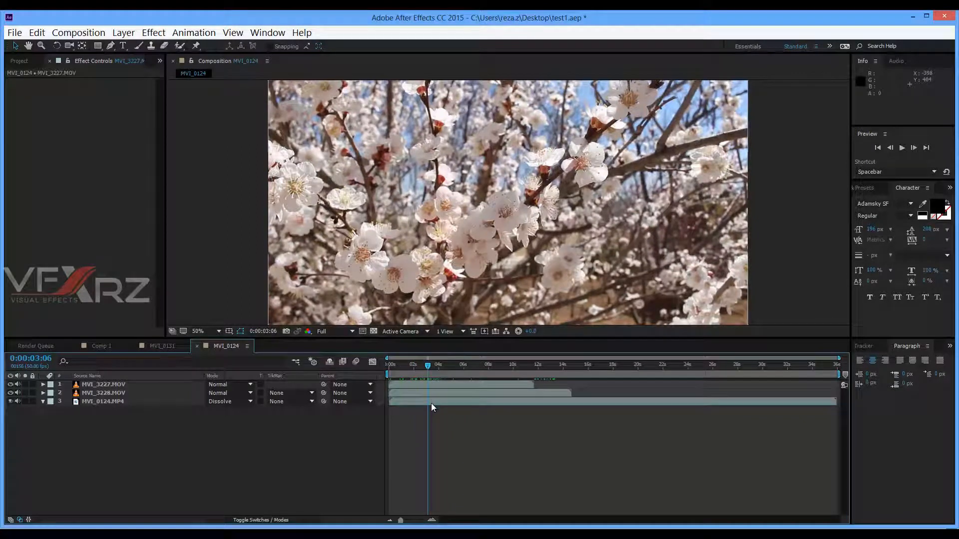
pyautogui.click(429, 383)
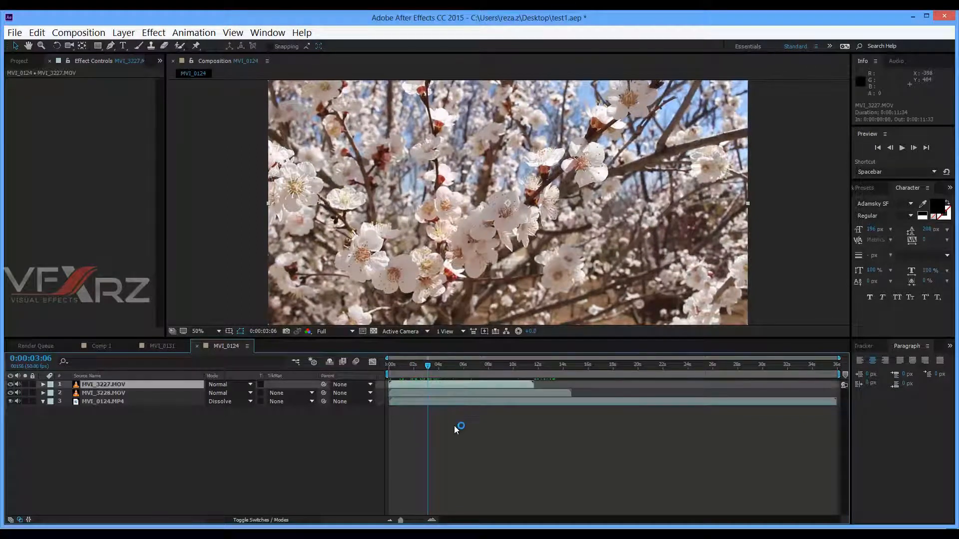
pyautogui.press('[')
pyautogui.moveTo(440, 372); pyautogui.dragTo(525, 371)
pyautogui.press('[')
pyautogui.press('[')
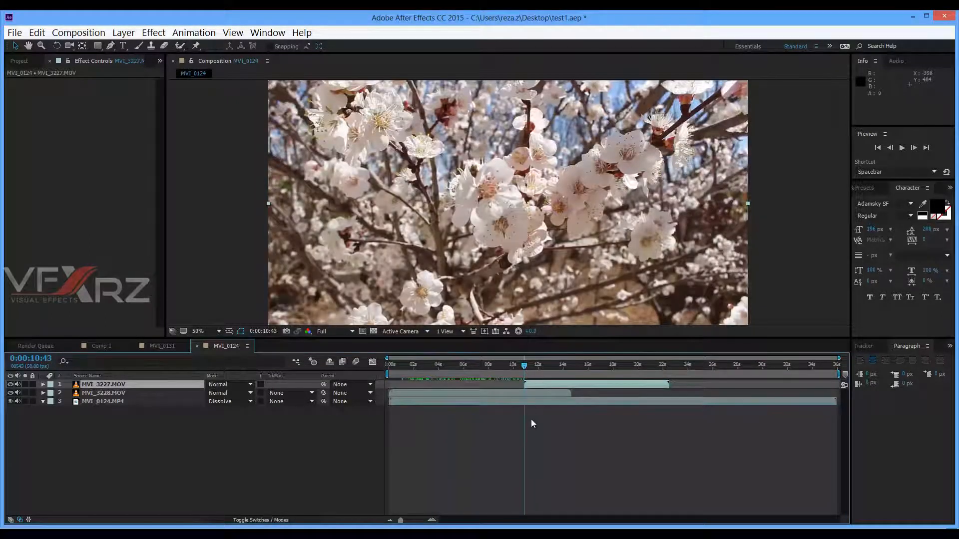
# Shift the top MVI_3227.MOV layer to start at 0:00:13:13, and move it again to end at 0:00:09:25
pyautogui.click(554, 367)
pyautogui.press('[')
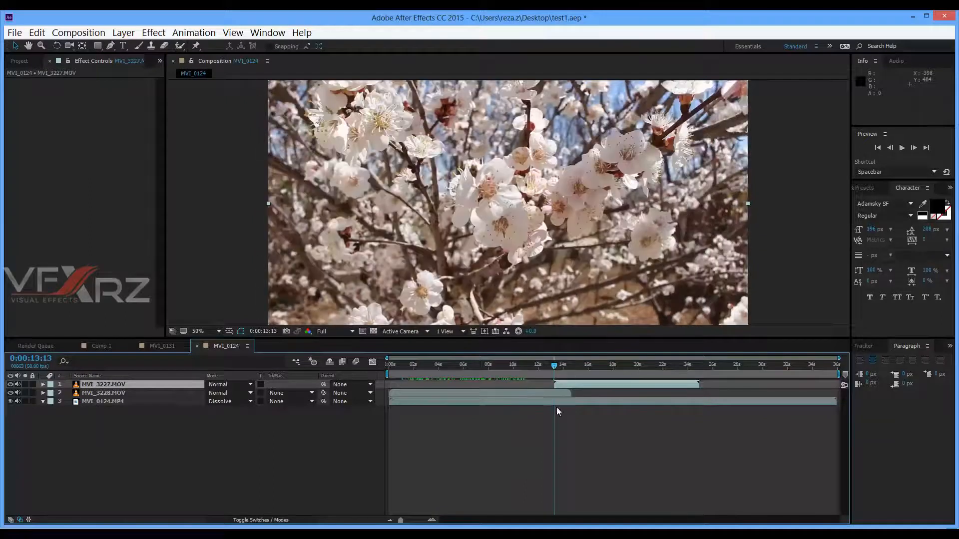
pyautogui.moveTo(488, 371); pyautogui.dragTo(507, 372)
pyautogui.press(']')
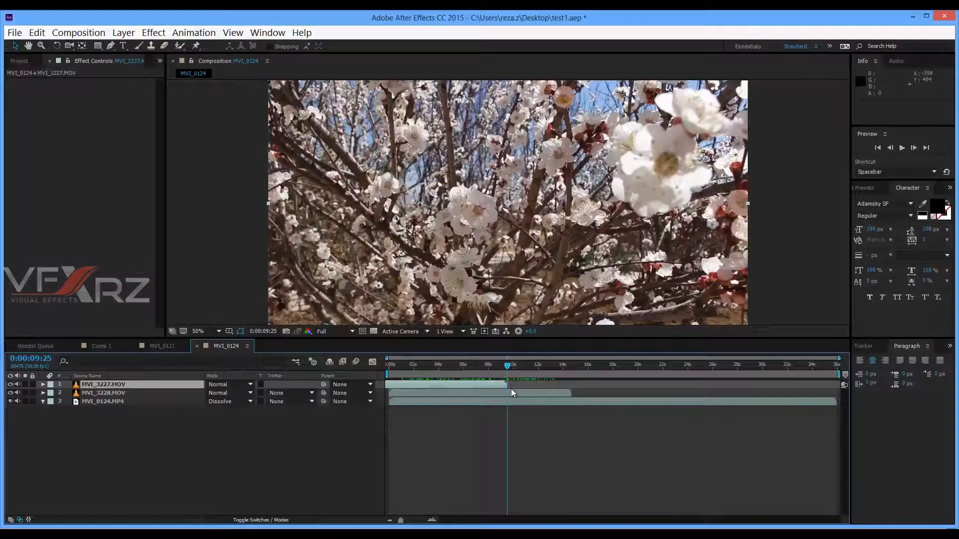
# Shift the top MVI_3227.MOV layer to end at the current time, at 0:00:13:23 and at two other points
pyautogui.moveTo(551, 370); pyautogui.dragTo(557, 370)
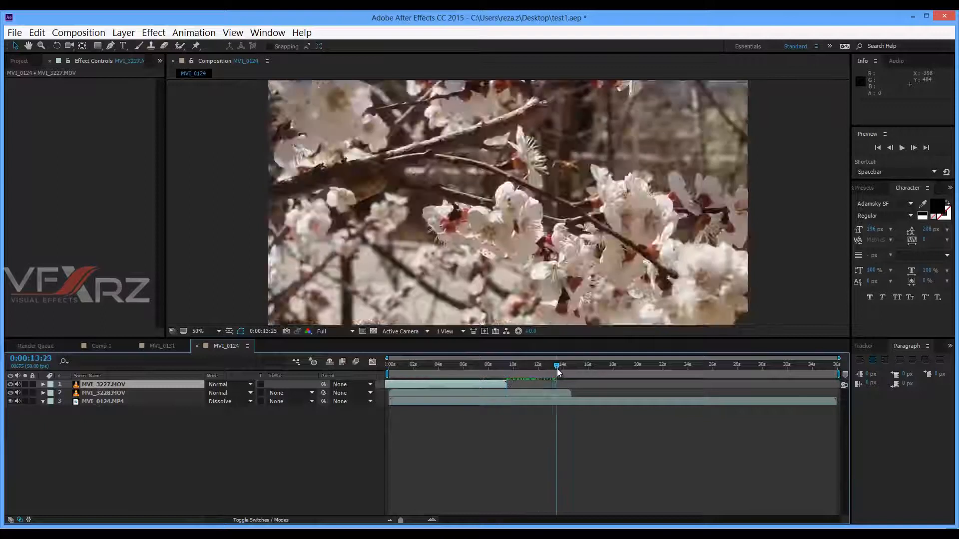
pyautogui.press(']')
pyautogui.click(645, 371)
pyautogui.press(']')
pyautogui.moveTo(634, 359); pyautogui.dragTo(517, 357)
pyautogui.press(']')
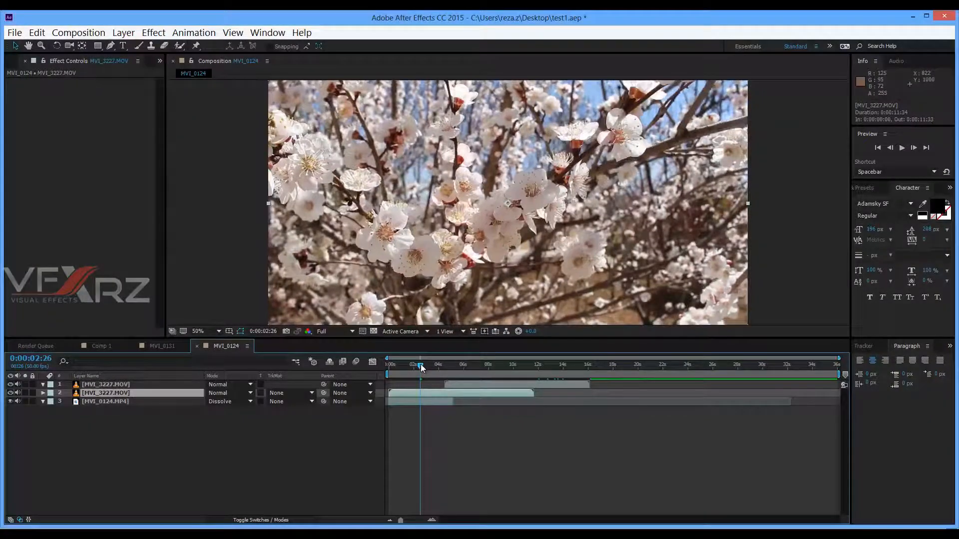
# Cycle the second layer, MVI_3227.MOV, forward through the blending modes up to Classic Color Dodge
pyautogui.hotkey('shift', '=')
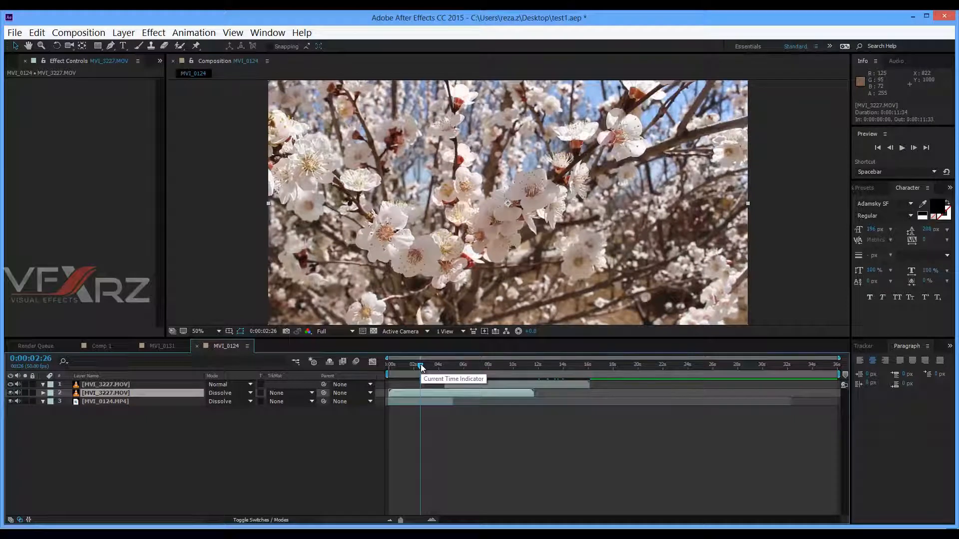
pyautogui.hotkey('shift', '=')
pyautogui.hotkey('shift', '=')
pyautogui.hotkey('shift', '=')
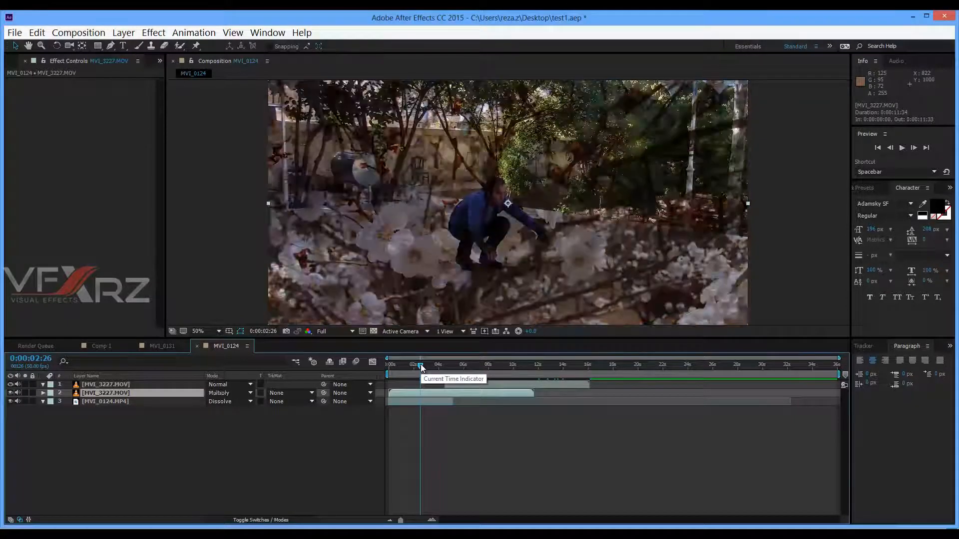
pyautogui.hotkey('shift', '=')
pyautogui.hotkey('shift', '=')
pyautogui.hotkey('shift', '=')
pyautogui.hotkey('shift', '=')
pyautogui.hotkey('shift', '=')
pyautogui.hotkey('shift', '=')
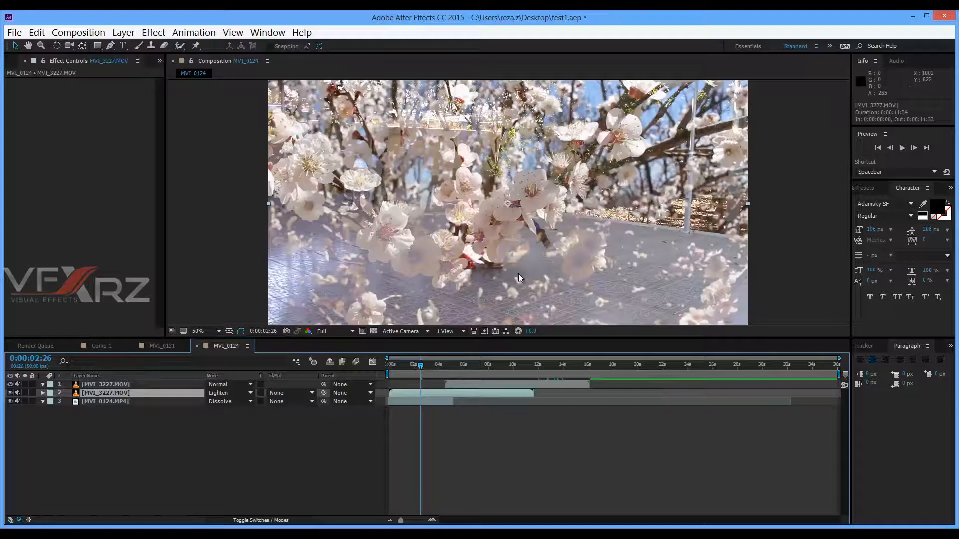
pyautogui.hotkey('shift', '=')
pyautogui.hotkey('shift', '=')
pyautogui.hotkey('shift', '=')
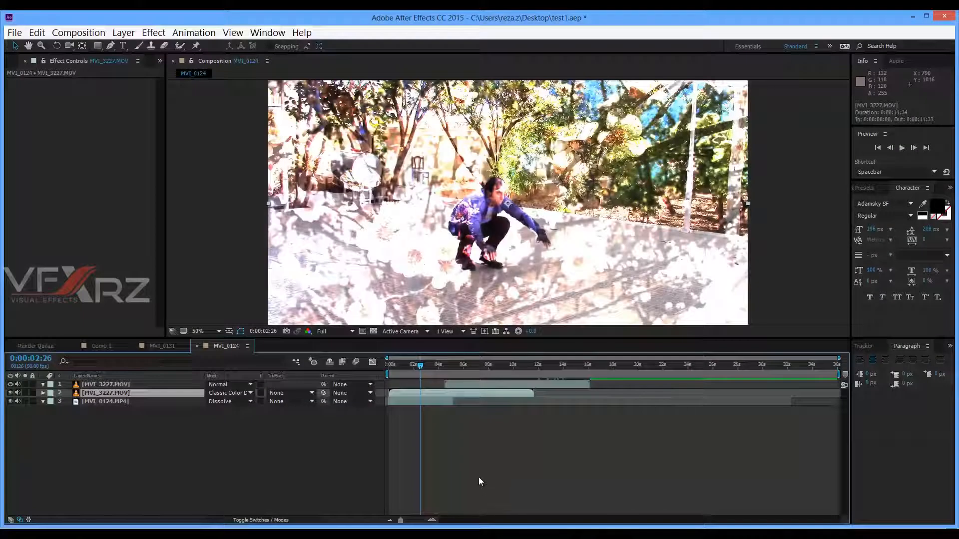
# Cycle the second layer's blending mode backward through the list to Linear Burn and beyond
pyautogui.hotkey('shift', '-')
pyautogui.hotkey('shift', '-')
pyautogui.hotkey('shift', '-')
pyautogui.hotkey('shift', '-')
pyautogui.hotkey('shift', '-')
pyautogui.hotkey('shift', '-')
pyautogui.hotkey('shift', '-')
pyautogui.hotkey('shift', '-')
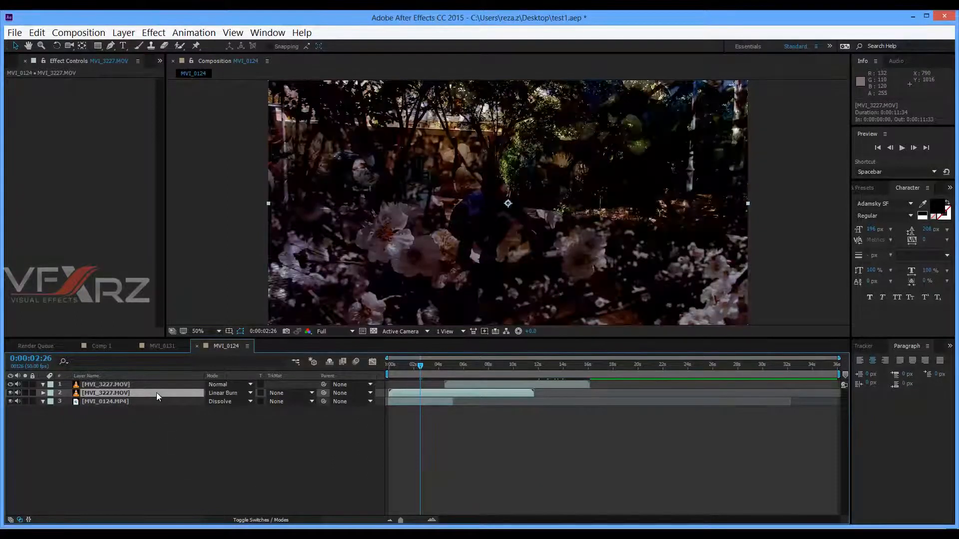
pyautogui.hotkey('shift', '-')
pyautogui.hotkey('shift', '-')
pyautogui.hotkey('shift', '-')
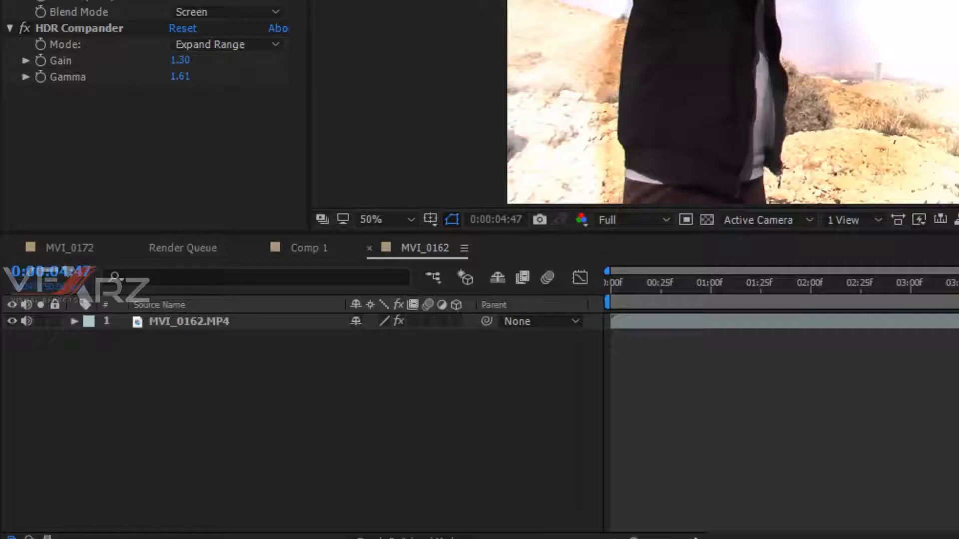
# Reveal the Anchor Point and the Audio Levels of the MVI_0162.MP4 layer in turn
pyautogui.click(931, 325)
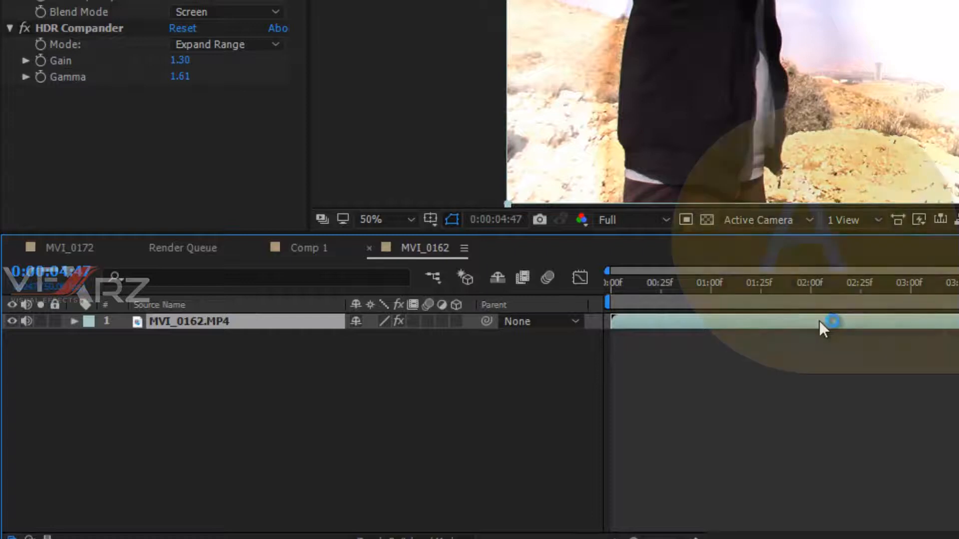
pyautogui.press('a')
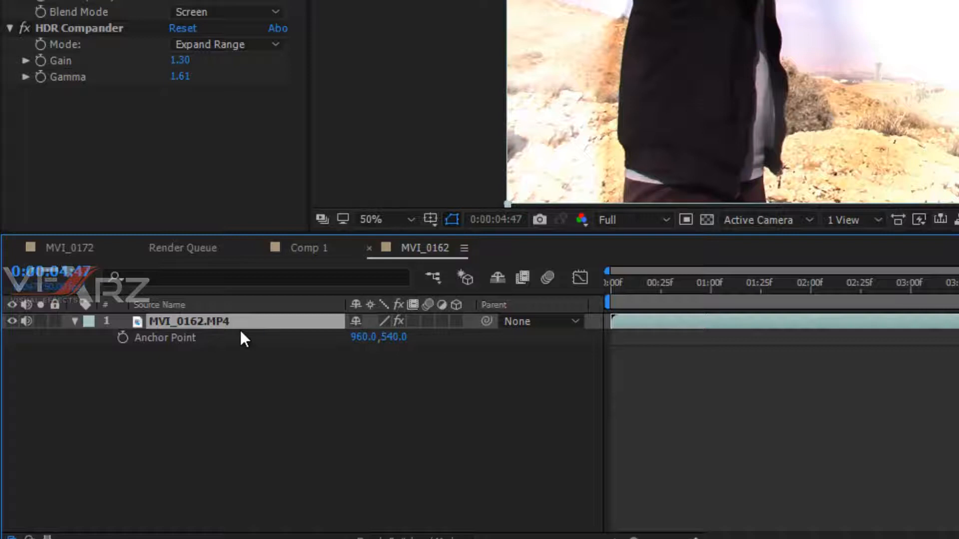
pyautogui.press('l')
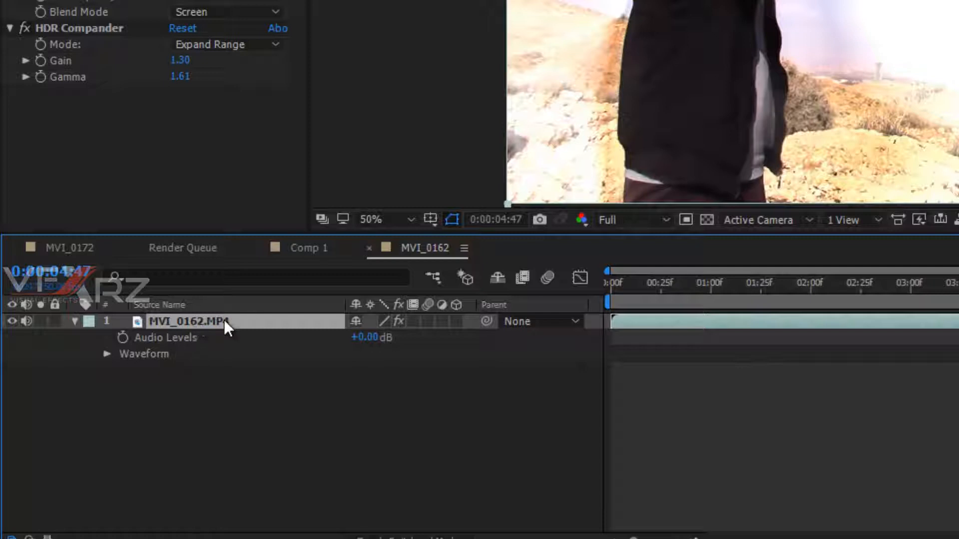
# Reveal the Mask Feather and the Mask Path of the MVI_0162.MP4 layer in turn
pyautogui.press('f')
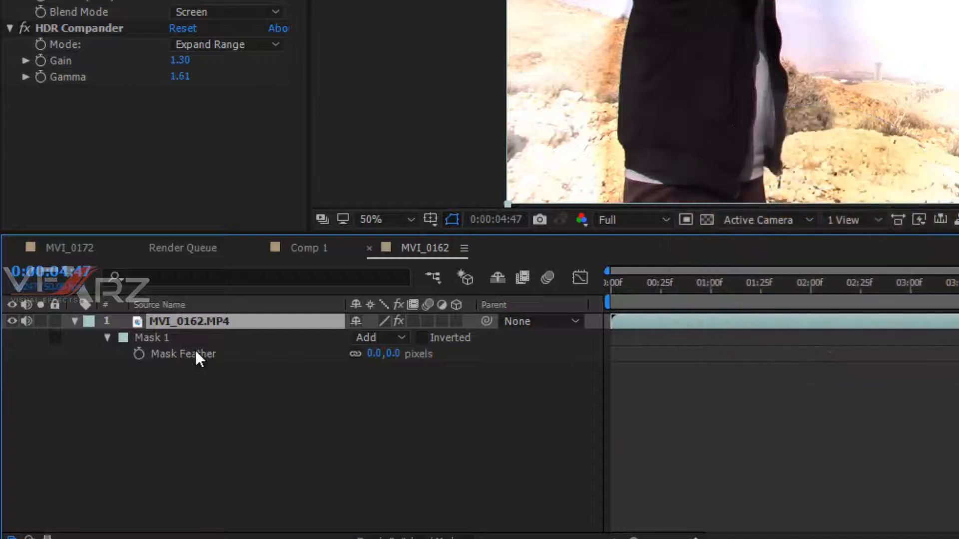
pyautogui.click(272, 428)
pyautogui.click(201, 322)
pyautogui.press('m')
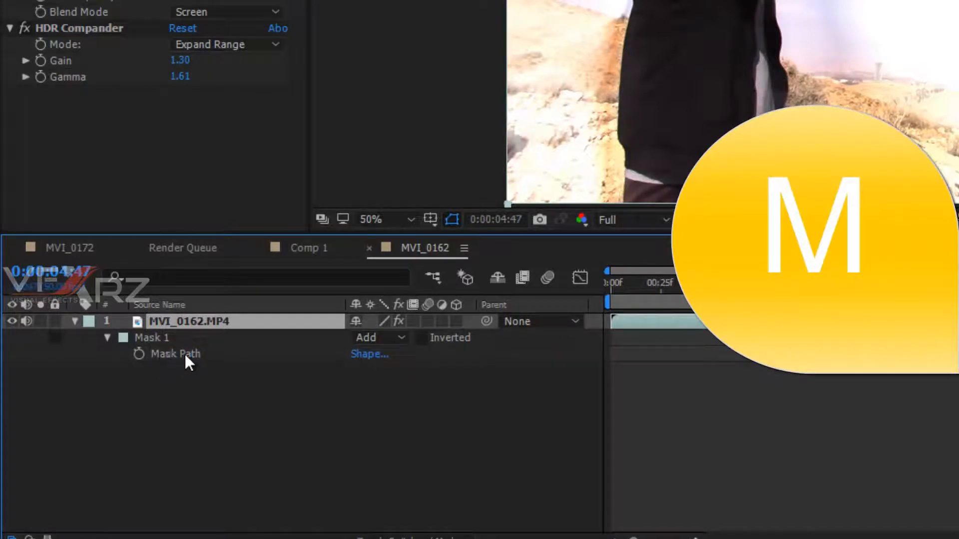
# Reveal the Opacity and the Mask Opacity of the MVI_0162.MP4 layer in turn
pyautogui.press('t')
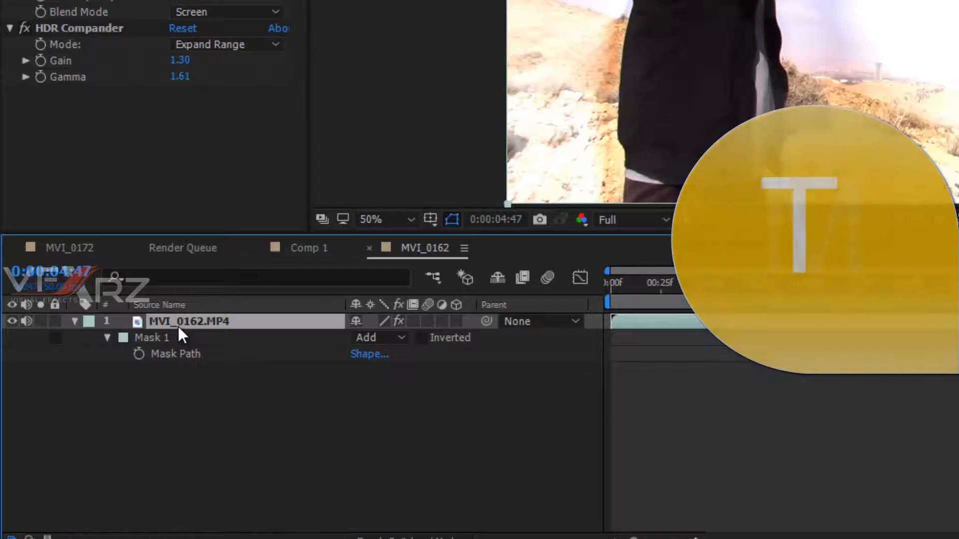
pyautogui.click(167, 352)
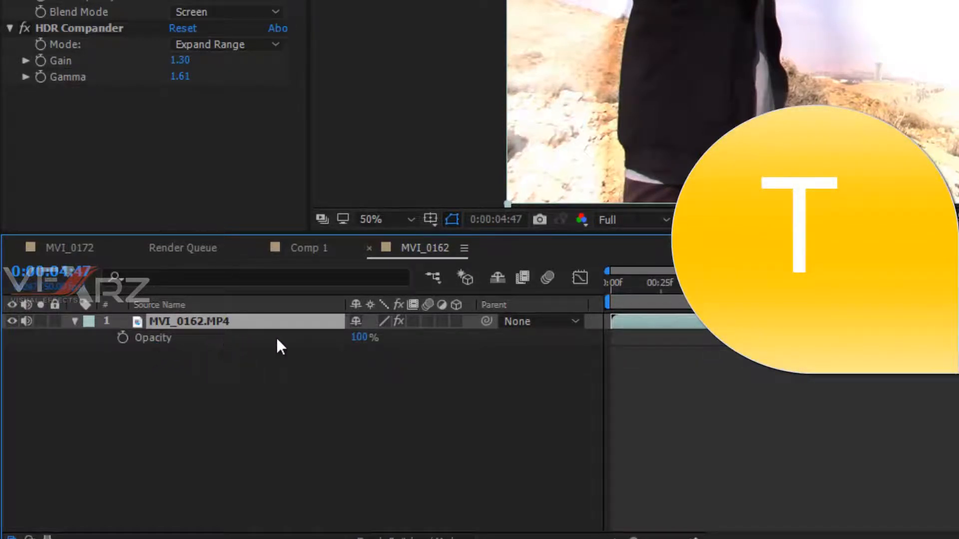
pyautogui.click(249, 340)
pyautogui.press('t')
pyautogui.press('t')
pyautogui.click(249, 333)
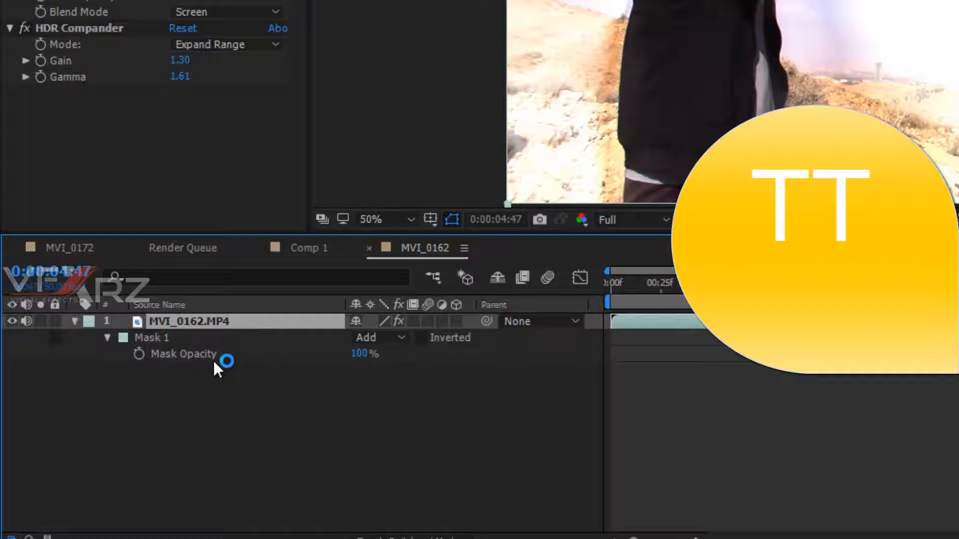
# Reveal the Position, Rotation and Scale properties of the MVI_0162.MP4 layer in turn
pyautogui.press('p')
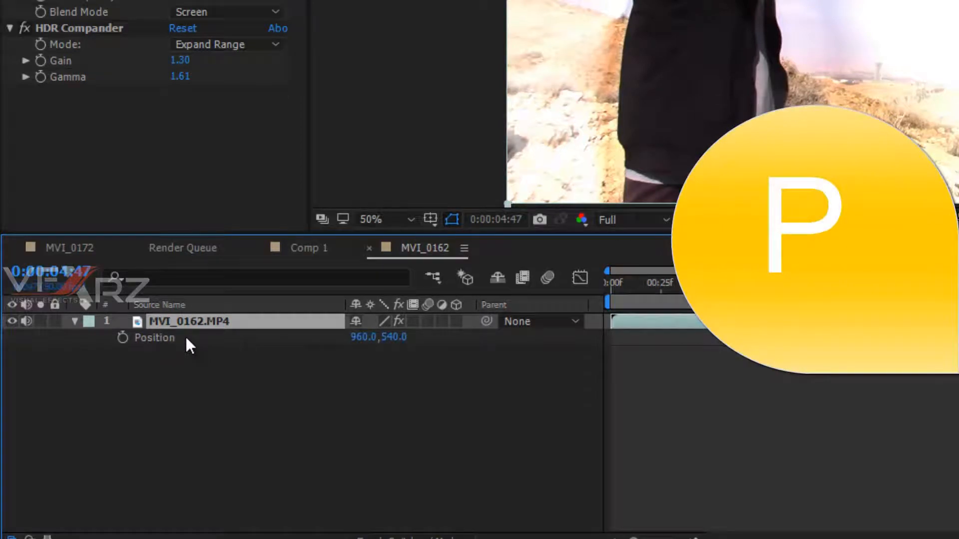
pyautogui.press('r')
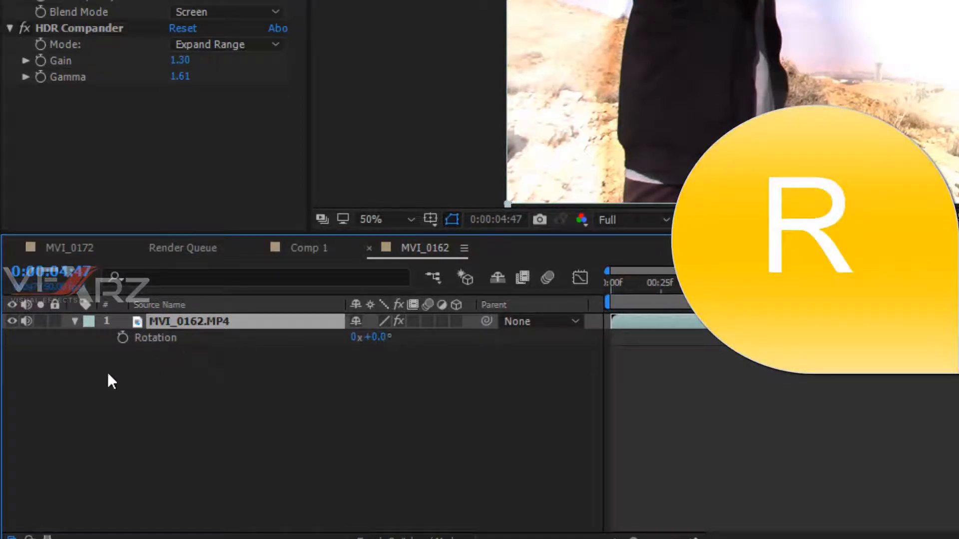
pyautogui.press('s')
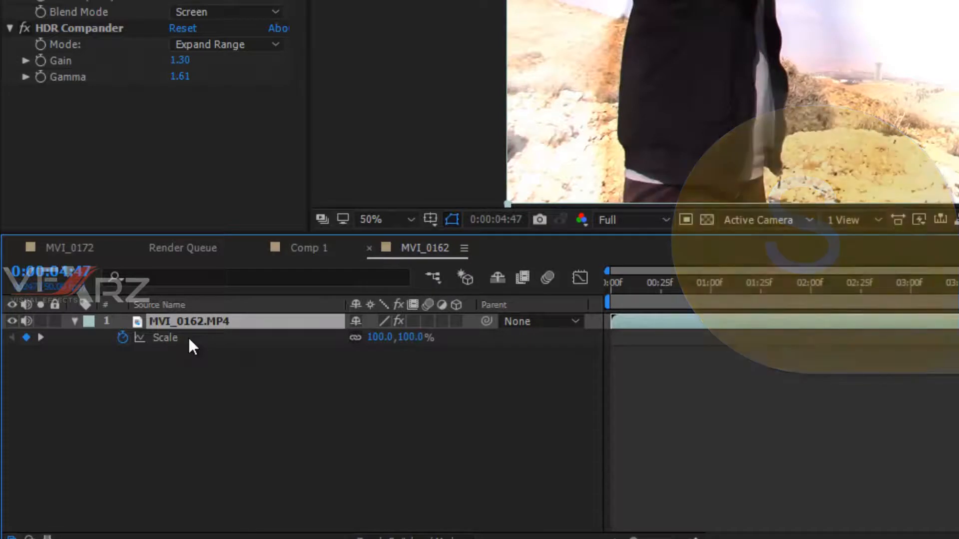
# Reveal the effects applied to the MVI_0162.MP4 layer, and show only its keyframed properties
pyautogui.press('e')
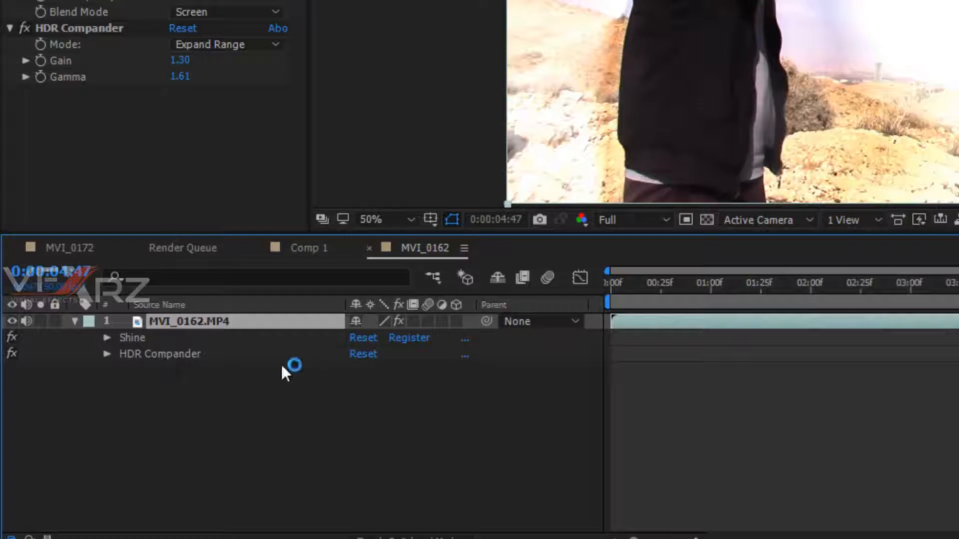
pyautogui.press('u')
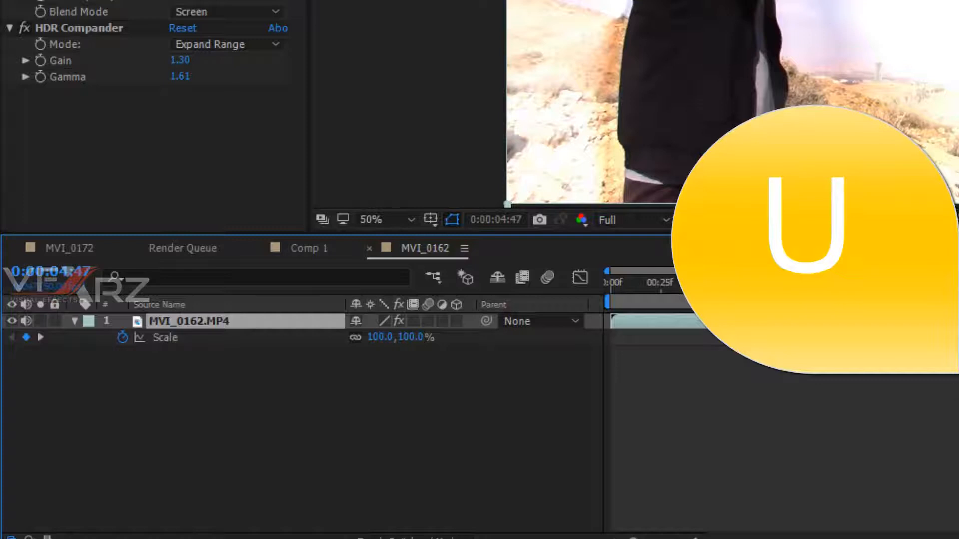
pyautogui.click(183, 339)
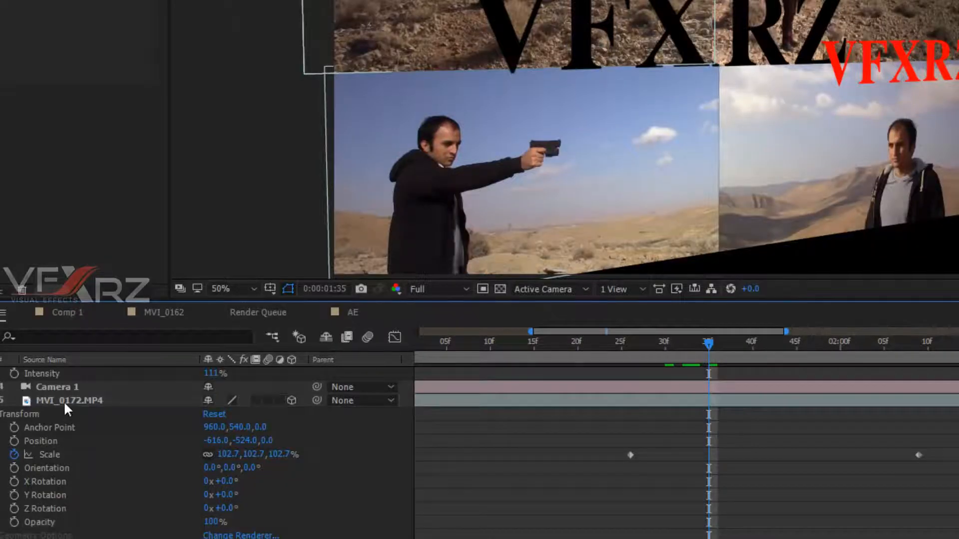
# Add an Opacity keyframe to the MVI_0172.MP4 layer at 0:00:01:35
pyautogui.click(66, 402)
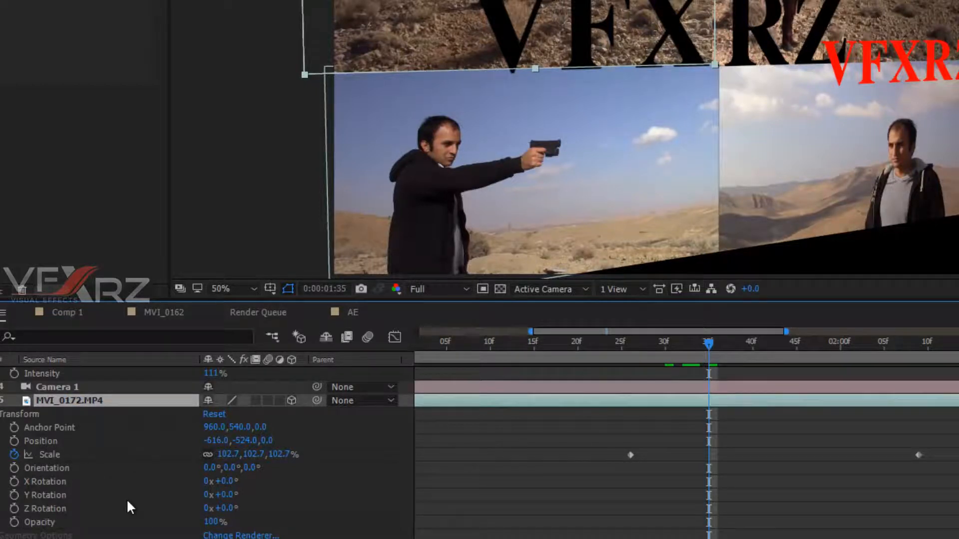
pyautogui.hotkey('alt', 'shift', 't')
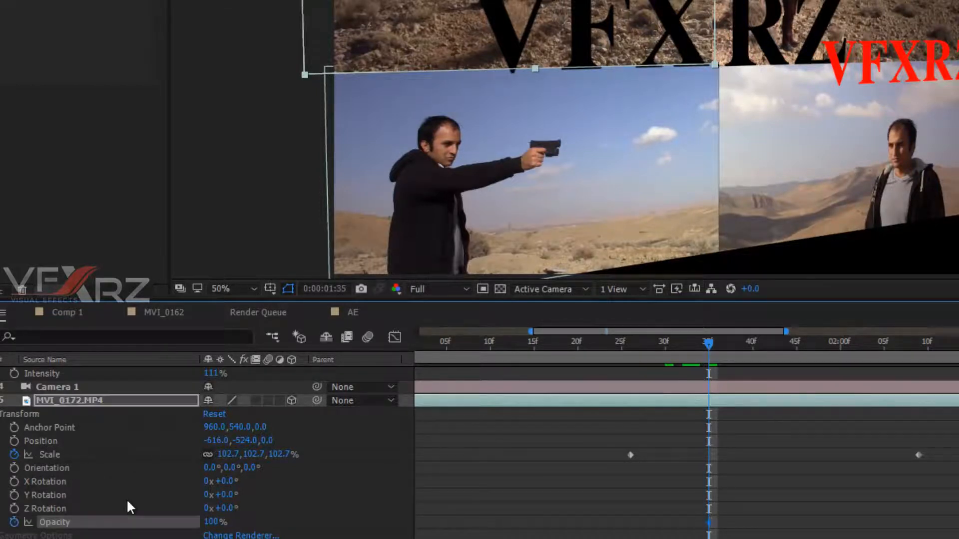
# Add a Position keyframe to the MVI_0172.MP4 layer at 0:00:01:41
pyautogui.click(762, 343)
pyautogui.click(707, 512)
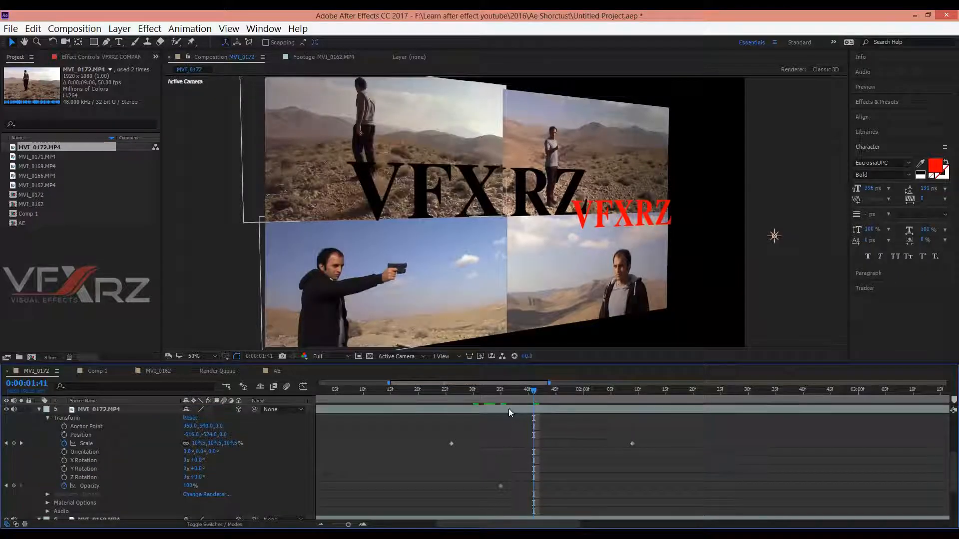
pyautogui.click(509, 409)
pyautogui.click(548, 449)
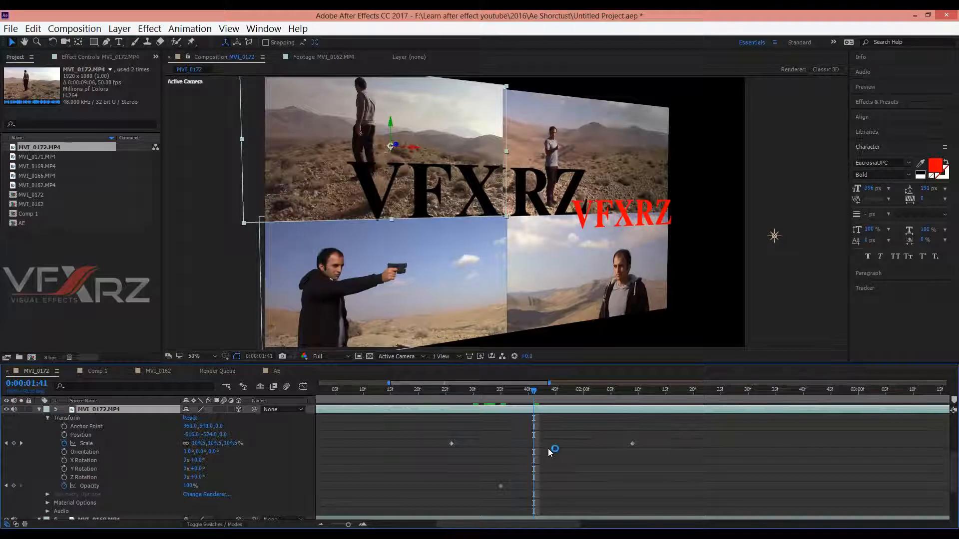
pyautogui.hotkey('alt', 'shift', 'p')
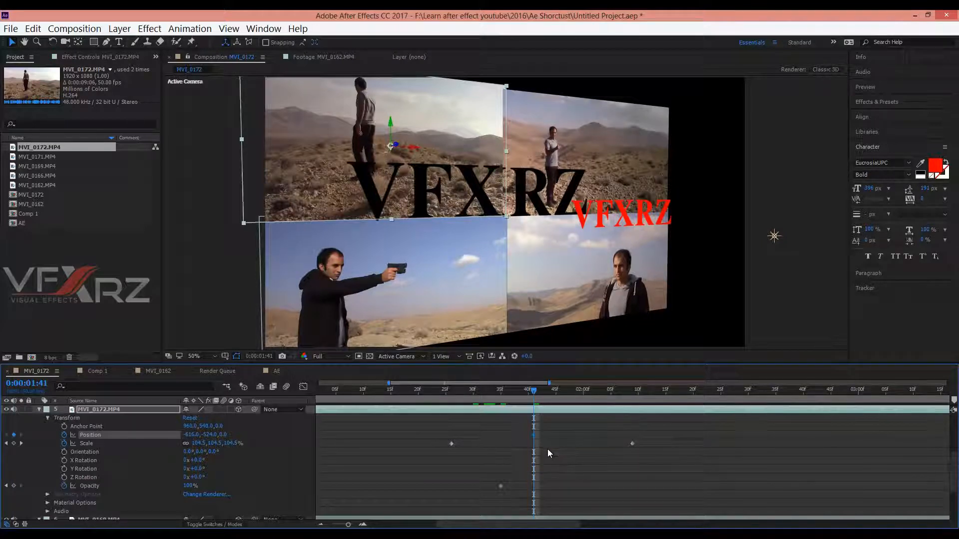
pyautogui.click(546, 432)
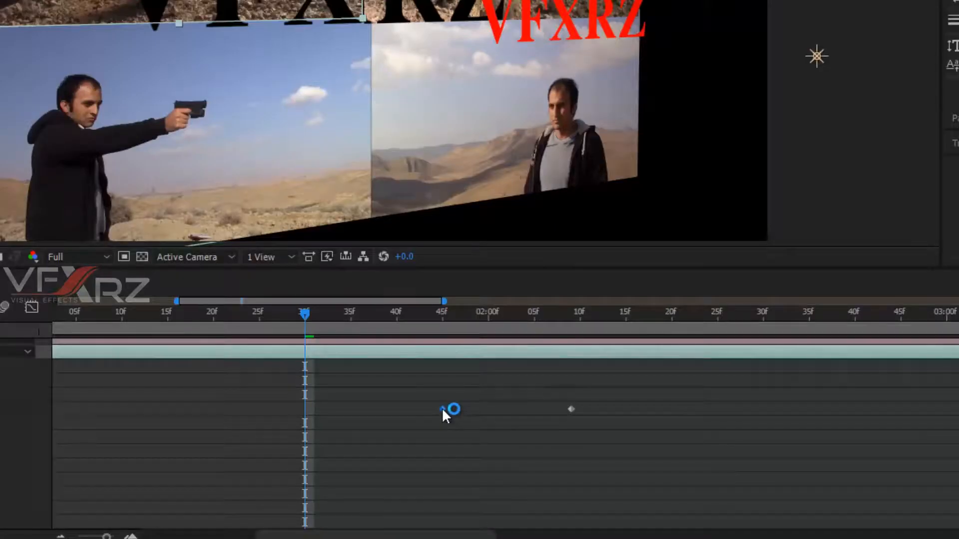
# Nudge the first Scale keyframe of the MVI_0172.MP4 layer earlier, frame by frame, to 0:00:01:30
pyautogui.click(443, 409)
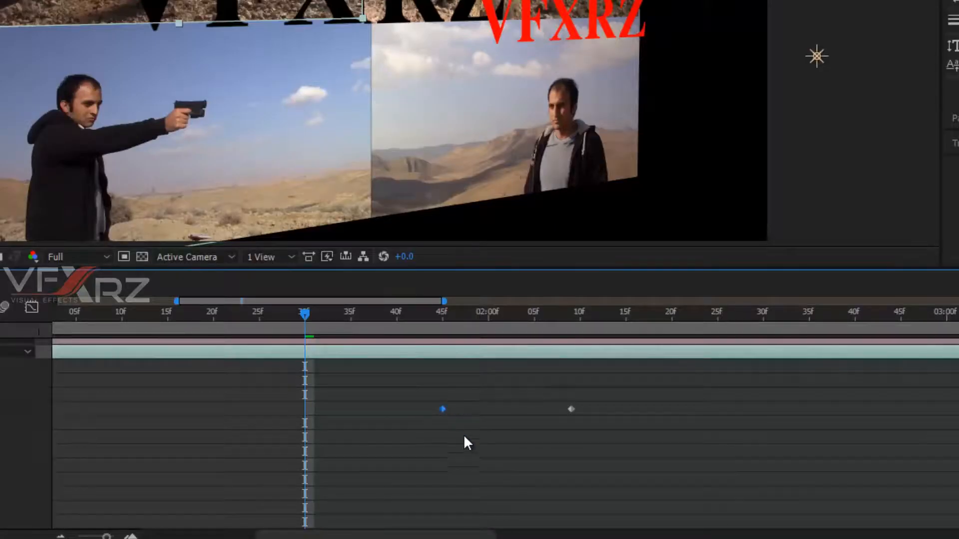
pyautogui.hotkey('alt', 'Left')
pyautogui.hotkey('alt', 'Left')
pyautogui.hotkey('alt', 'Left')
pyautogui.hotkey('alt', 'Left')
pyautogui.hotkey('alt', 'Left')
pyautogui.hotkey('alt', 'Left')
pyautogui.hotkey('alt', 'Left')
pyautogui.hotkey('alt', 'Left')
pyautogui.hotkey('alt', 'Left')
pyautogui.hotkey('alt', 'Left')
pyautogui.hotkey('alt', 'Left')
pyautogui.hotkey('alt', 'Left')
pyautogui.hotkey('alt', 'Left')
pyautogui.hotkey('alt', 'Left')
pyautogui.hotkey('alt', 'Left')
pyautogui.hotkey('alt', 'Left')
pyautogui.hotkey('alt', 'Left')
pyautogui.hotkey('alt', 'Left')
pyautogui.hotkey('alt', 'Left')
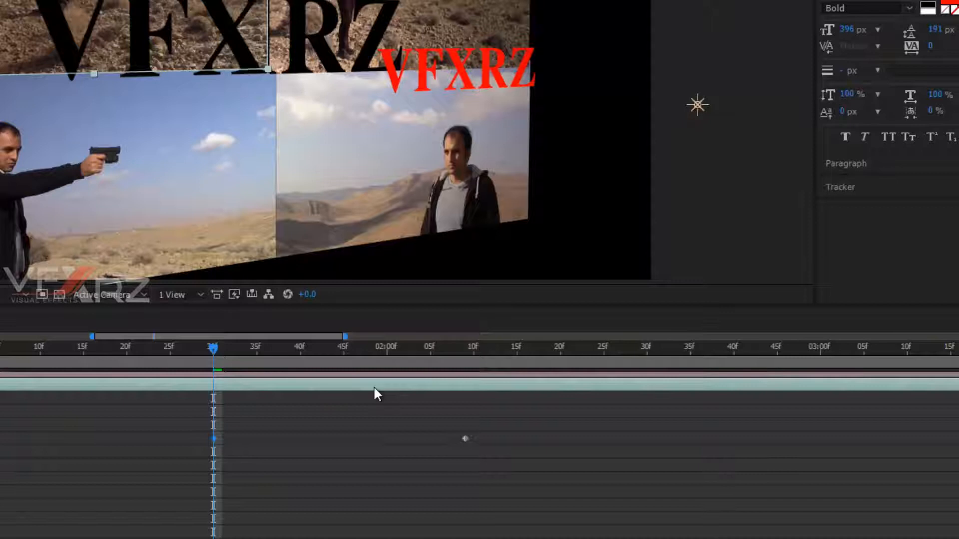
# Nudge the first Scale keyframe of the MVI_0172.MP4 layer several frames forward in time
pyautogui.click(214, 439)
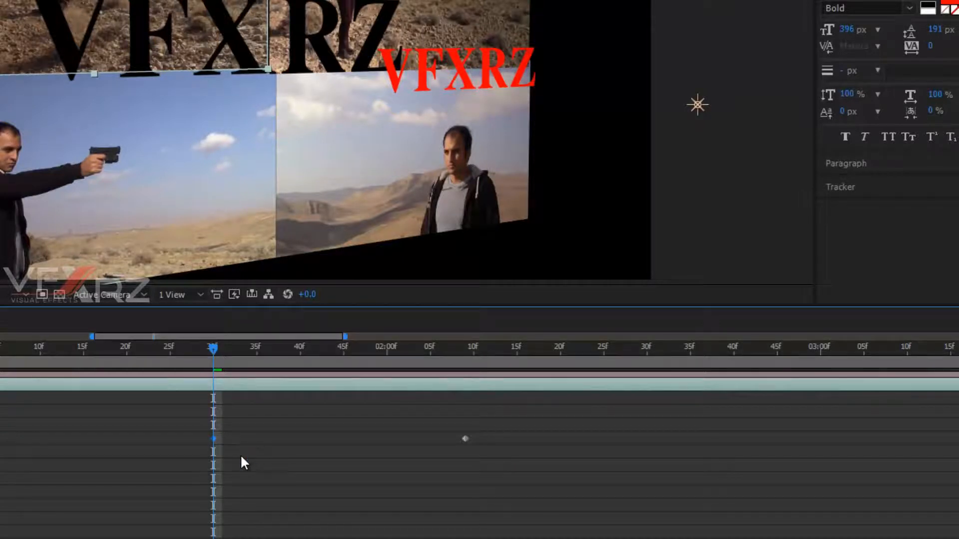
pyautogui.hotkey('alt', 'Right')
pyautogui.hotkey('alt', 'Right')
pyautogui.hotkey('alt', 'Right')
pyautogui.hotkey('alt', 'Right')
pyautogui.hotkey('alt', 'Right')
pyautogui.hotkey('alt', 'Right')
pyautogui.hotkey('alt', 'Right')
pyautogui.hotkey('alt', 'Right')
pyautogui.hotkey('alt', 'Right')
pyautogui.hotkey('alt', 'Right')
pyautogui.hotkey('alt', 'Right')
pyautogui.hotkey('alt', 'Right')
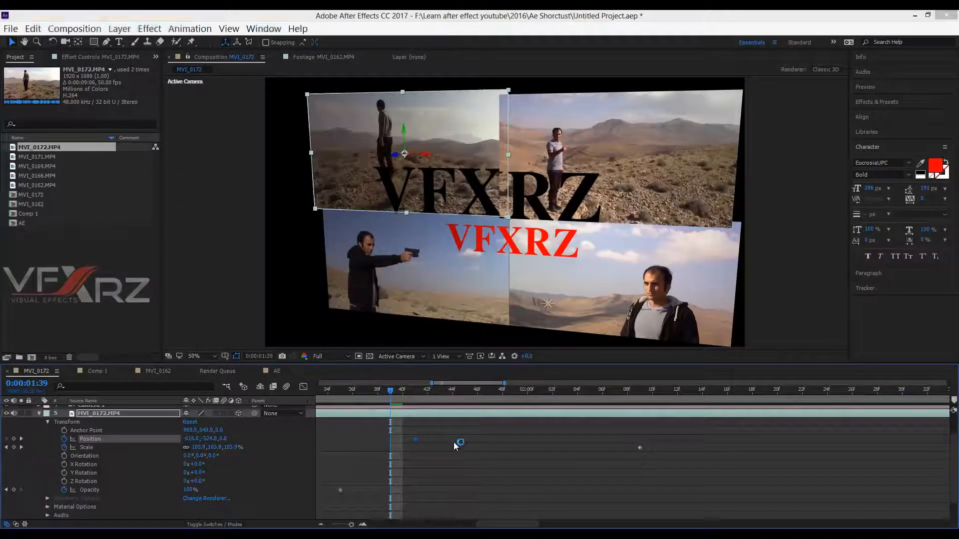
# Select the Position keyframe of the MVI_0172.MP4 layer at 0:00:01:41, clearing and remaking the keyframe selection
pyautogui.click(454, 442)
pyautogui.click(414, 439)
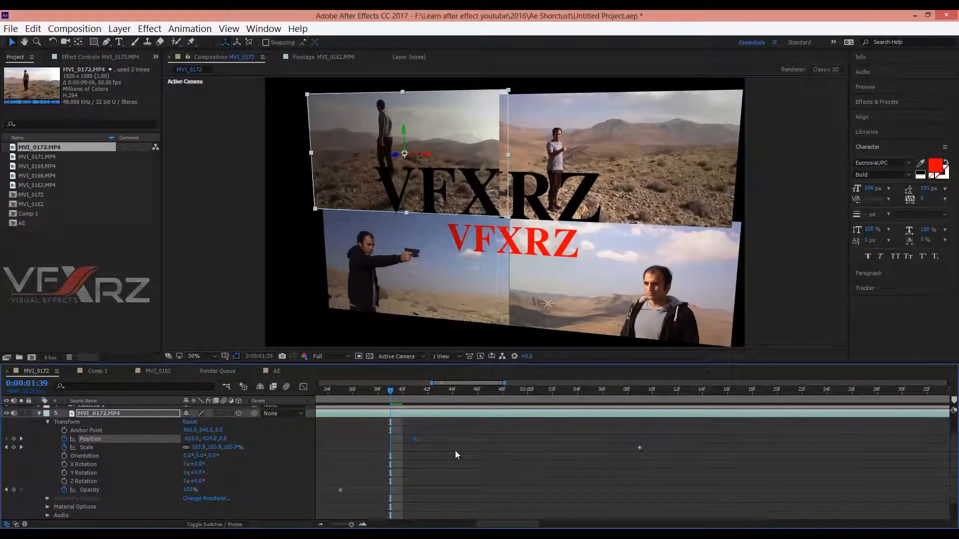
pyautogui.click(456, 453)
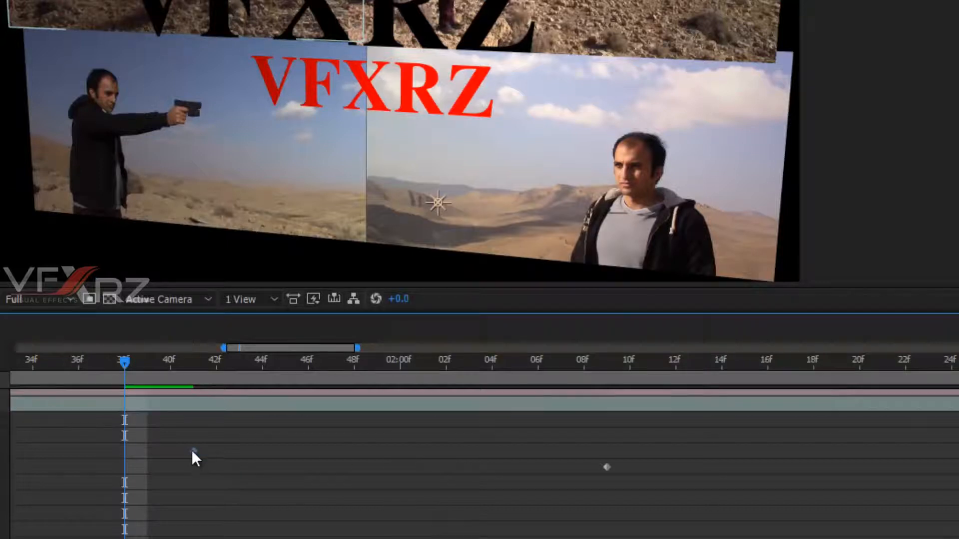
pyautogui.click(194, 451)
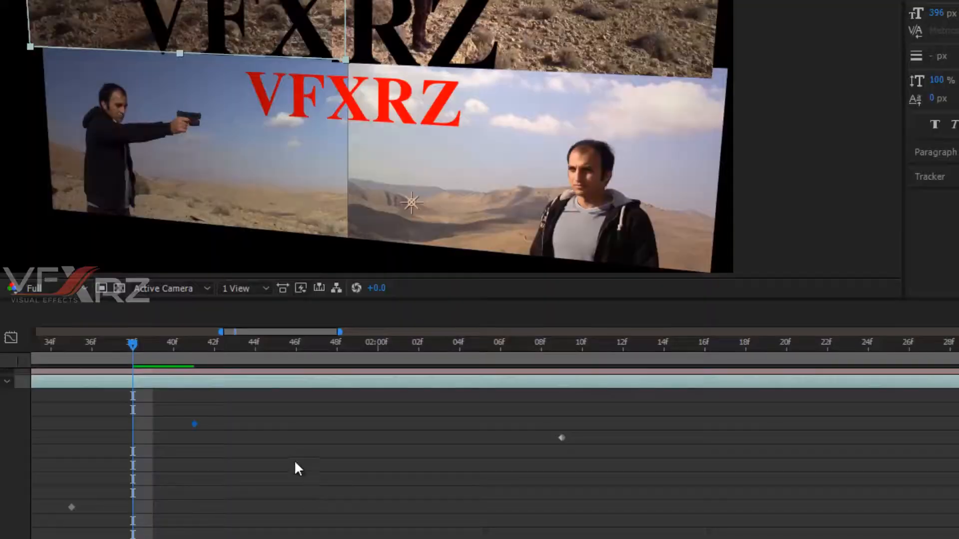
pyautogui.click(261, 441)
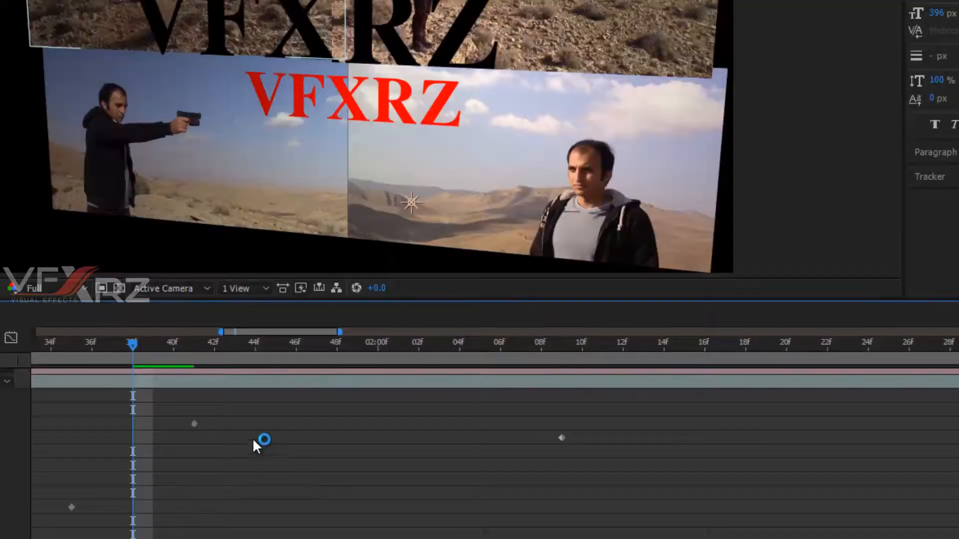
pyautogui.click(194, 424)
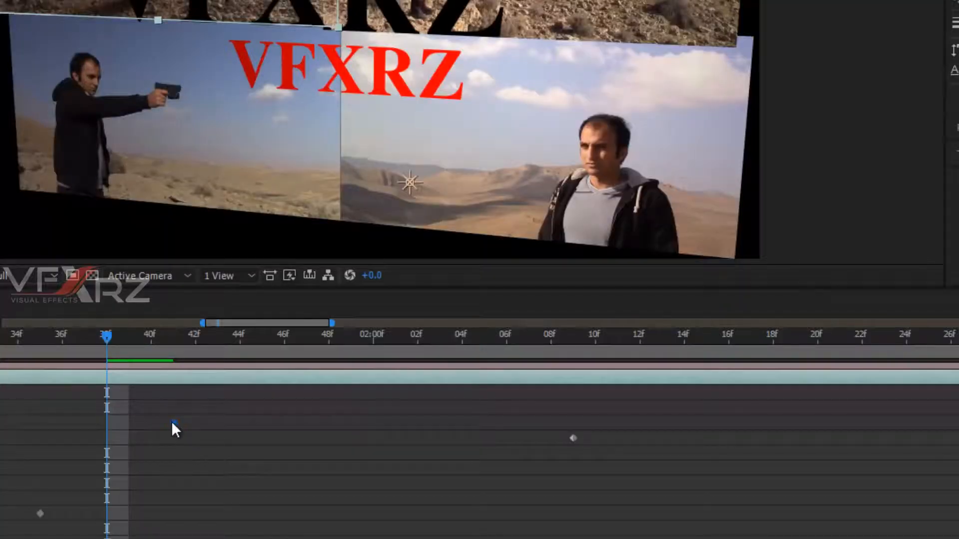
pyautogui.click(172, 421)
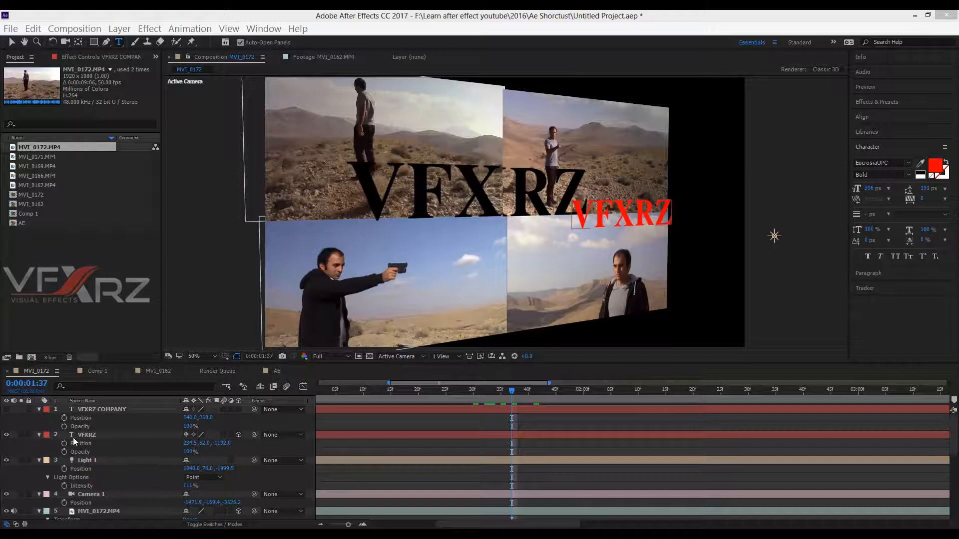
# Add two two-node cameras to the MVI_0172 composition, accepting the proposed camera settings with a 35 mm focal length
pyautogui.click(146, 453)
pyautogui.click(17, 447)
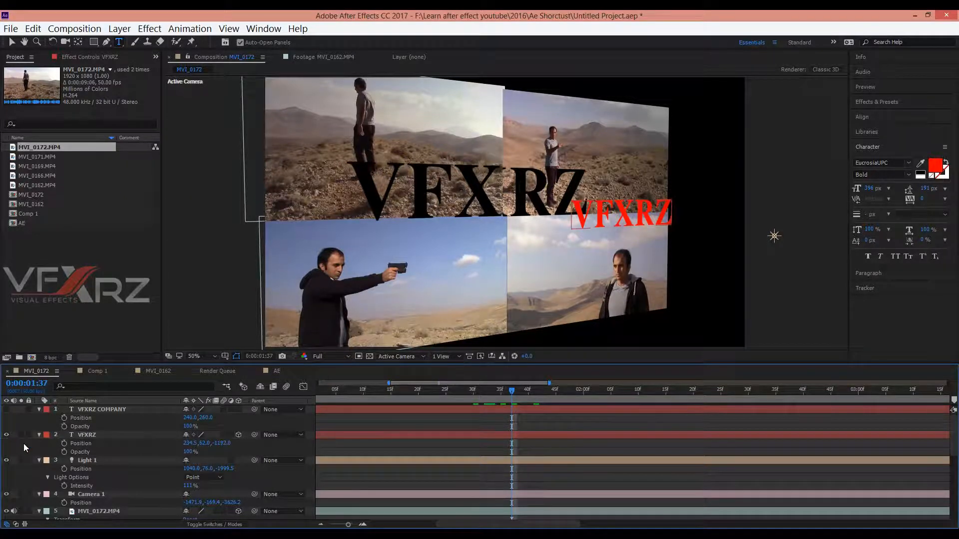
pyautogui.hotkey('ctrl', 'alt', 'shift', 'c')
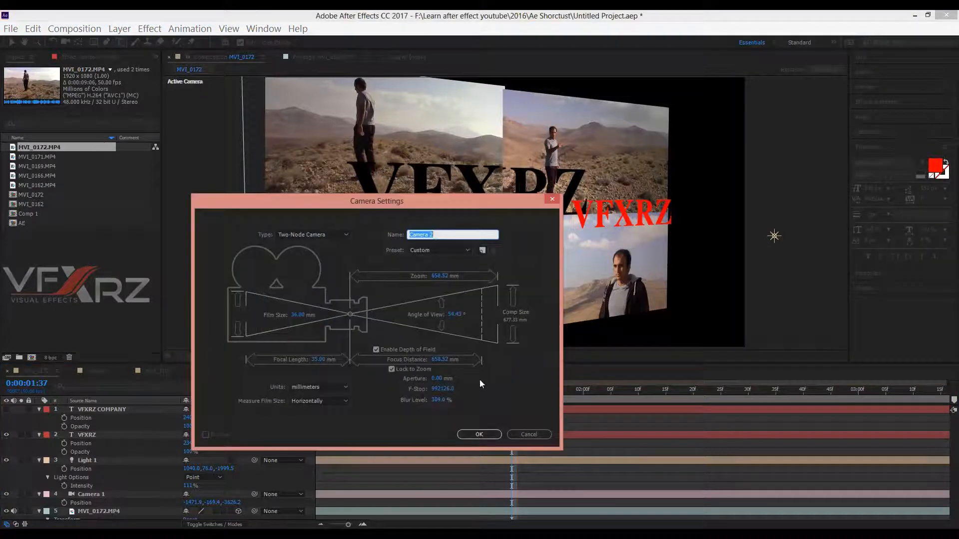
pyautogui.click(479, 434)
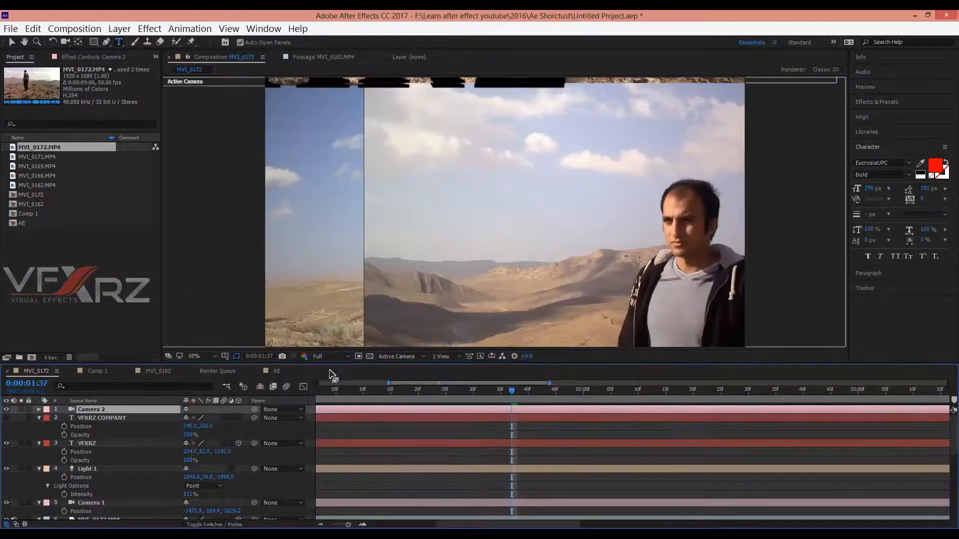
pyautogui.hotkey('ctrl', 'alt', 'shift', 'c')
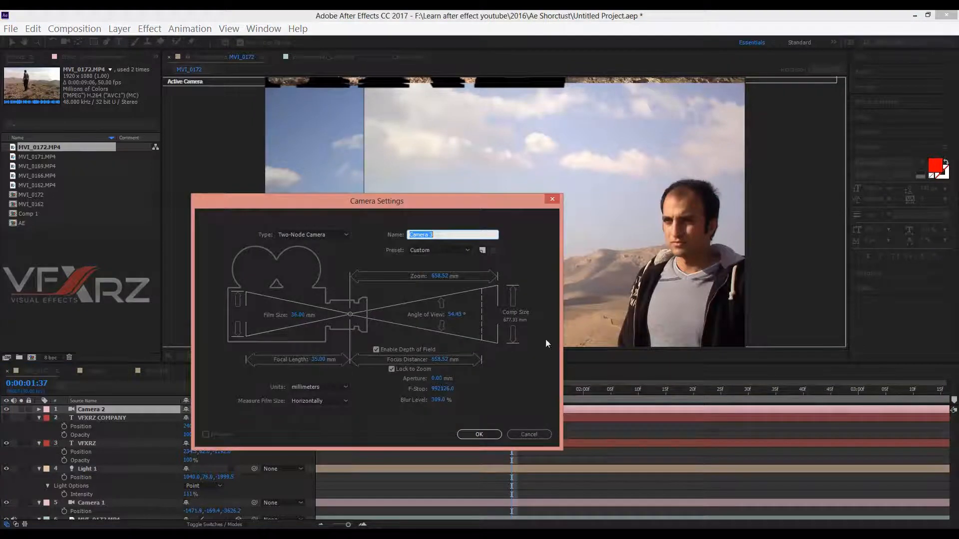
pyautogui.click(480, 435)
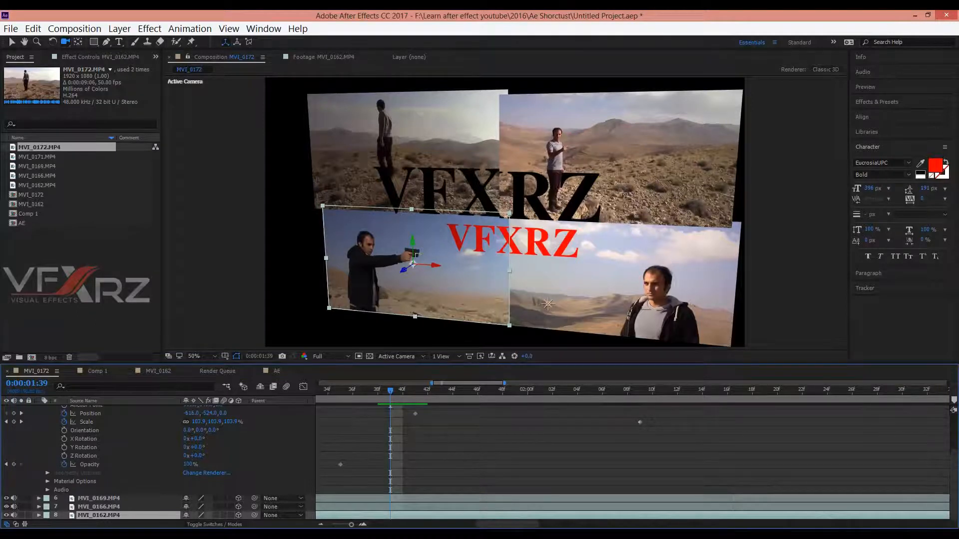
# Make the camera look at the selected MVI_0162.MP4 layer, and undo the camera move
pyautogui.press('f')
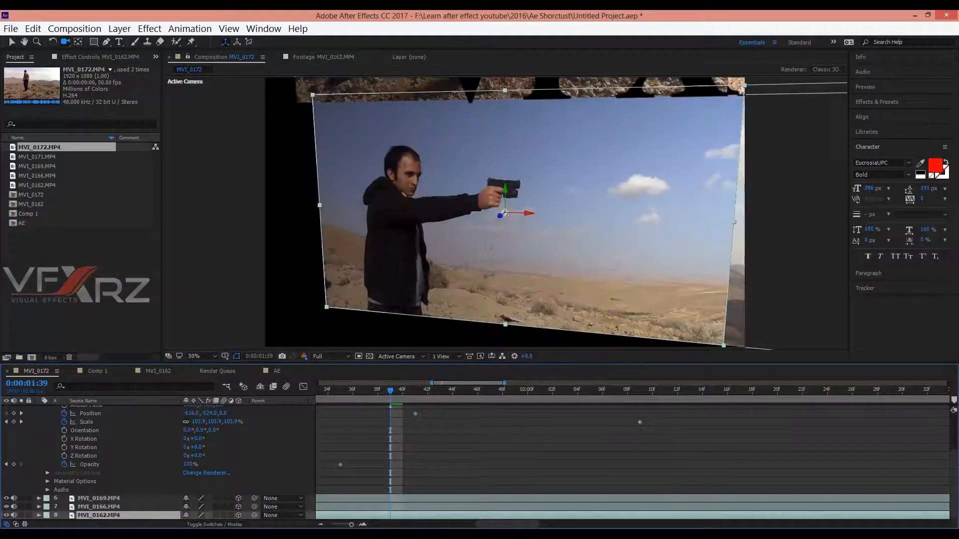
pyautogui.hotkey('ctrl', 'z')
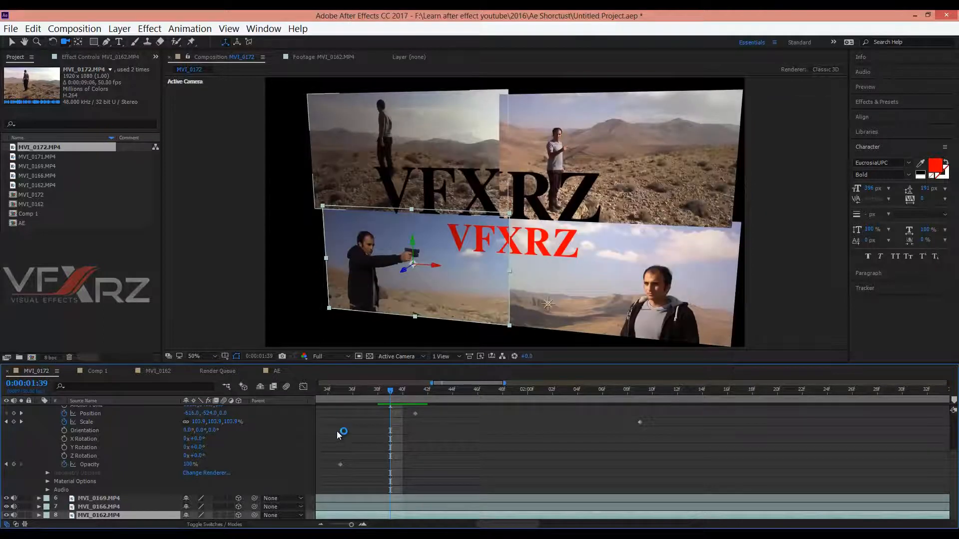
# Make the camera look at the MVI_0172.MP4 layer, and readjust it to look at all layers
pyautogui.scroll(1, 337, 431)
pyautogui.click(128, 414)
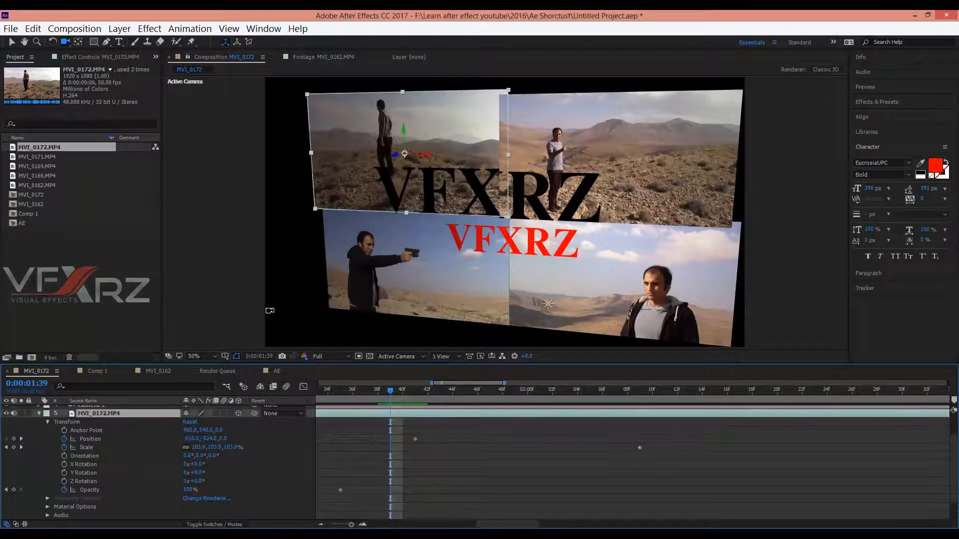
pyautogui.press('f')
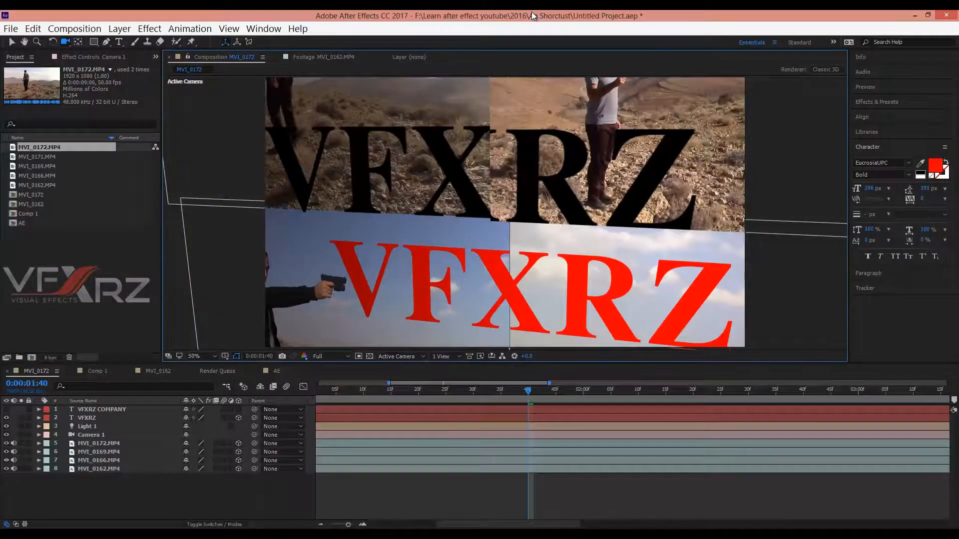
pyautogui.hotkey('ctrl', 'shift', 'f')
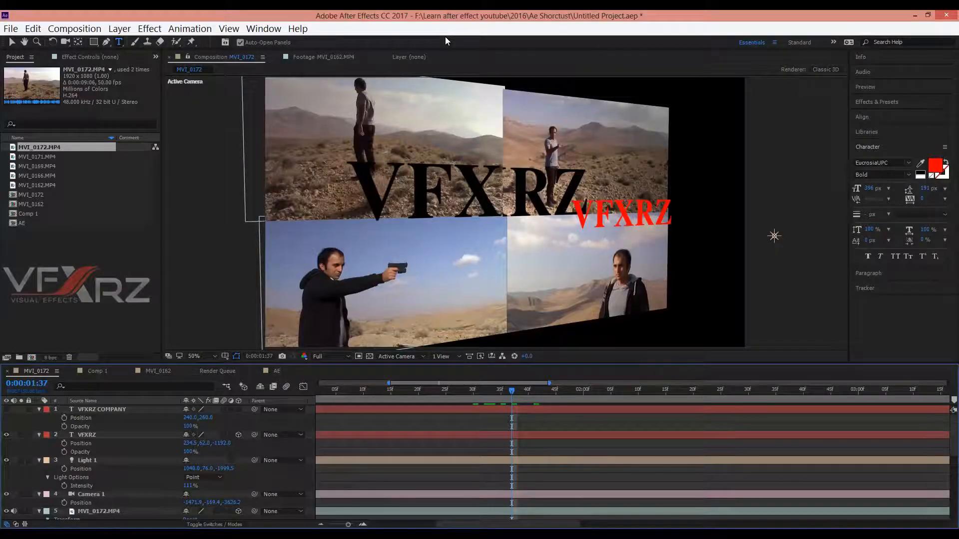
# Add two white point lights with 111% intensity and Casts Shadows enabled to the MVI_0172 composition
pyautogui.hotkey('ctrl', 'alt', 'shift', 'l')
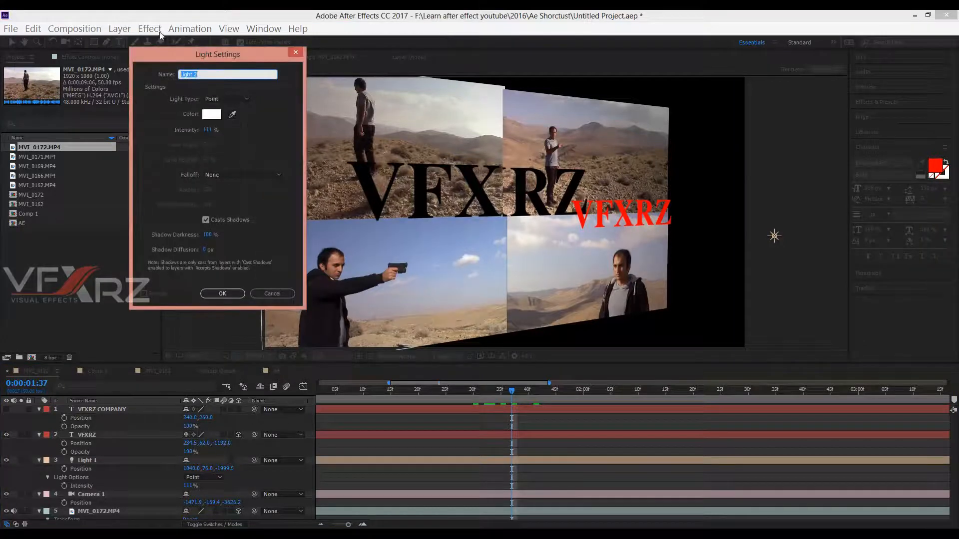
pyautogui.click(208, 295)
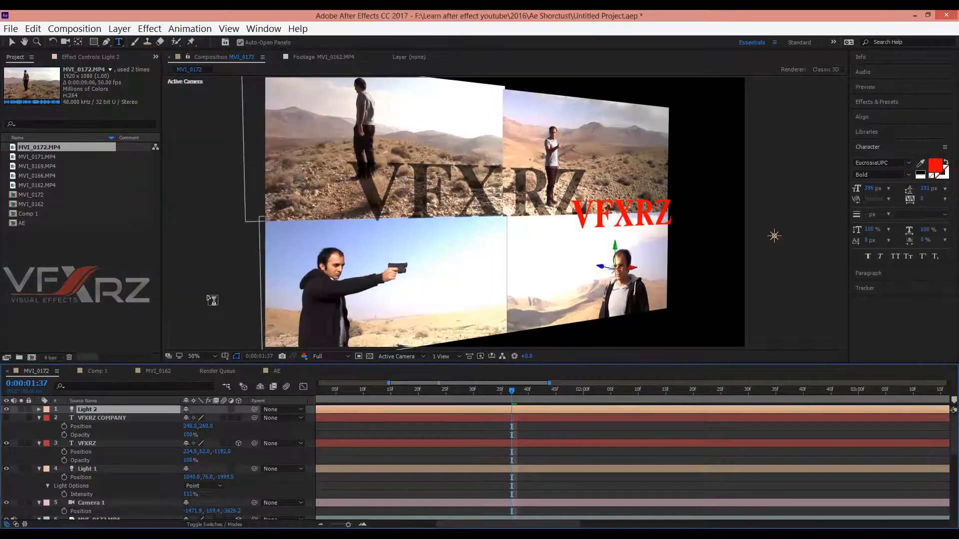
pyautogui.hotkey('ctrl', 'alt', 'shift', 'l')
pyautogui.click(208, 295)
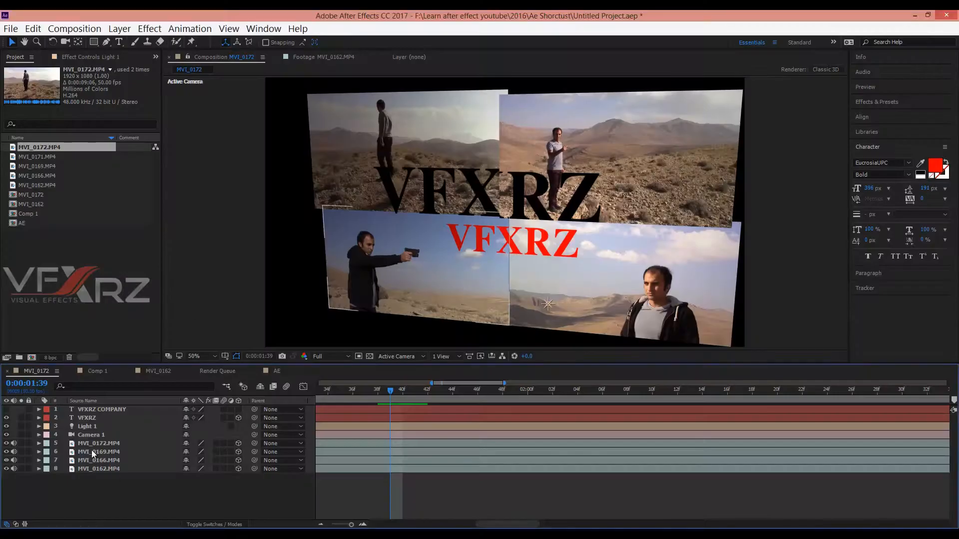
# Toggle Casts Shadows off and on twice for the Light 1 layer
pyautogui.click(97, 426)
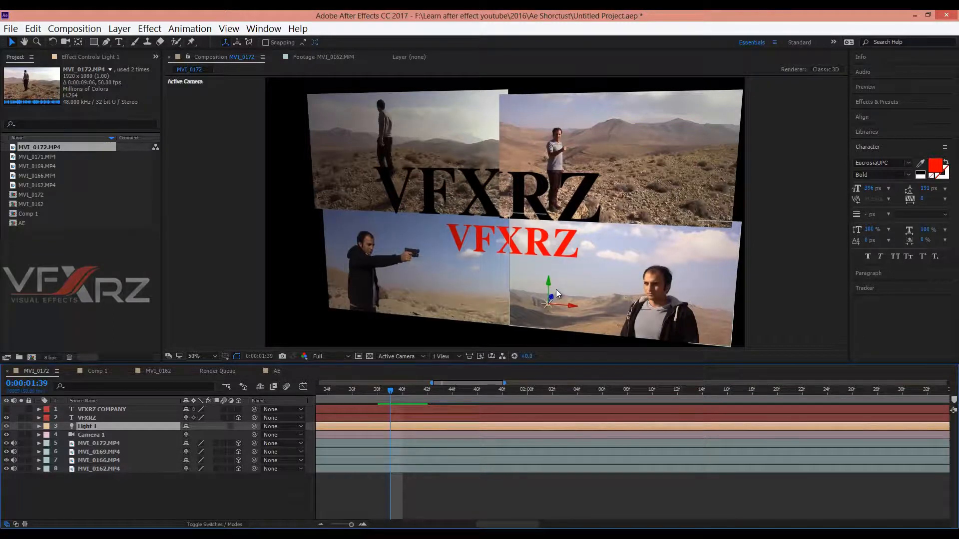
pyautogui.hotkey('alt', 'shift', 'c')
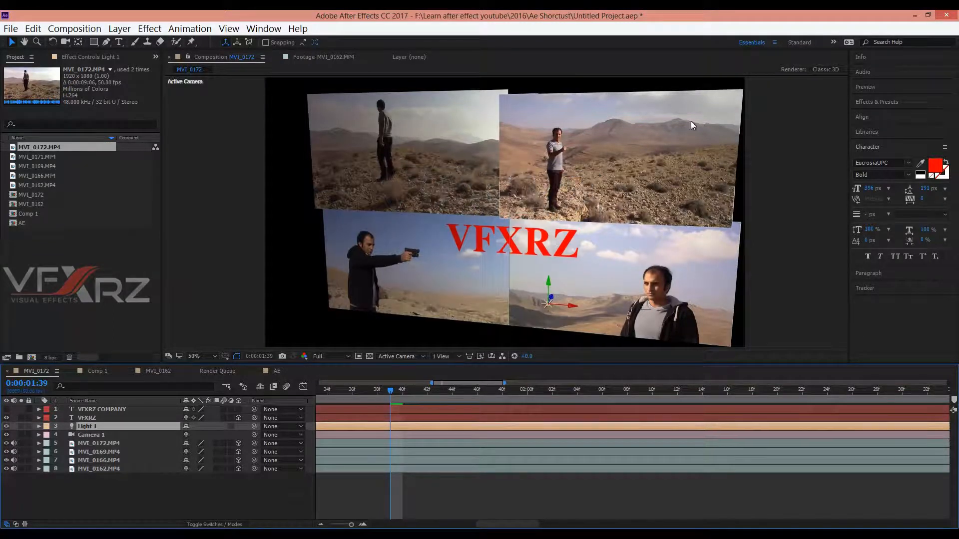
pyautogui.hotkey('alt', 'shift', 'c')
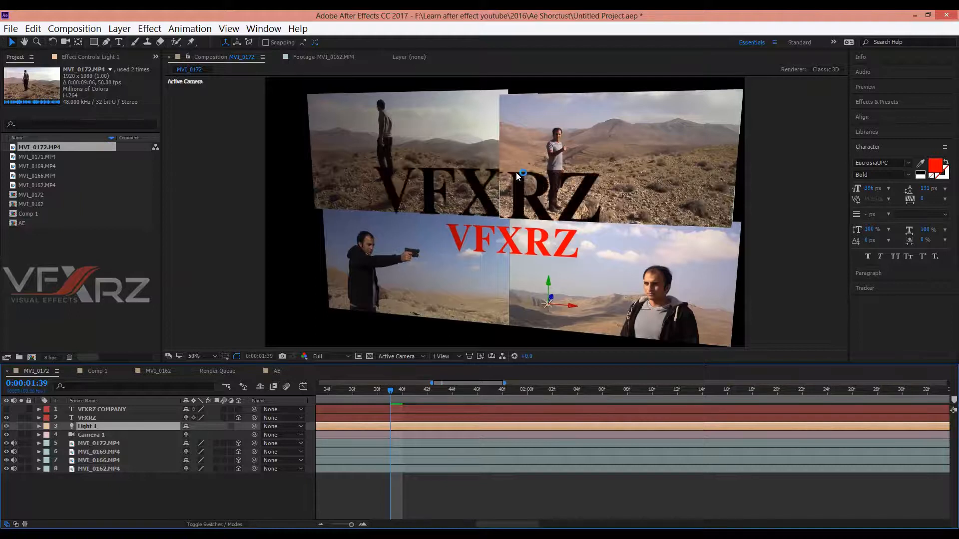
pyautogui.hotkey('alt', 'shift', 'c')
pyautogui.hotkey('alt', 'shift', 'c')
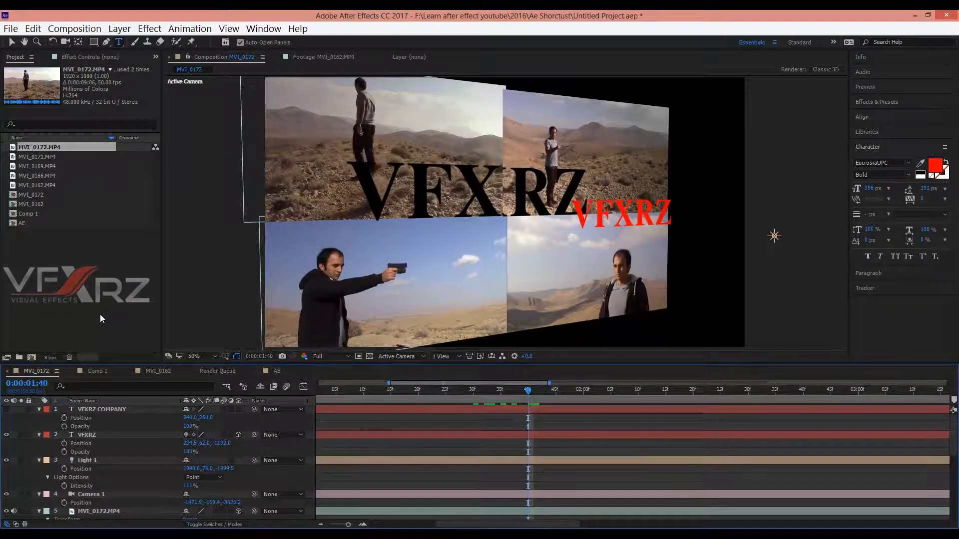
# Create a new text layer in the MVI_0172 composition
pyautogui.hotkey('ctrl', 'alt', 'shift', 't')
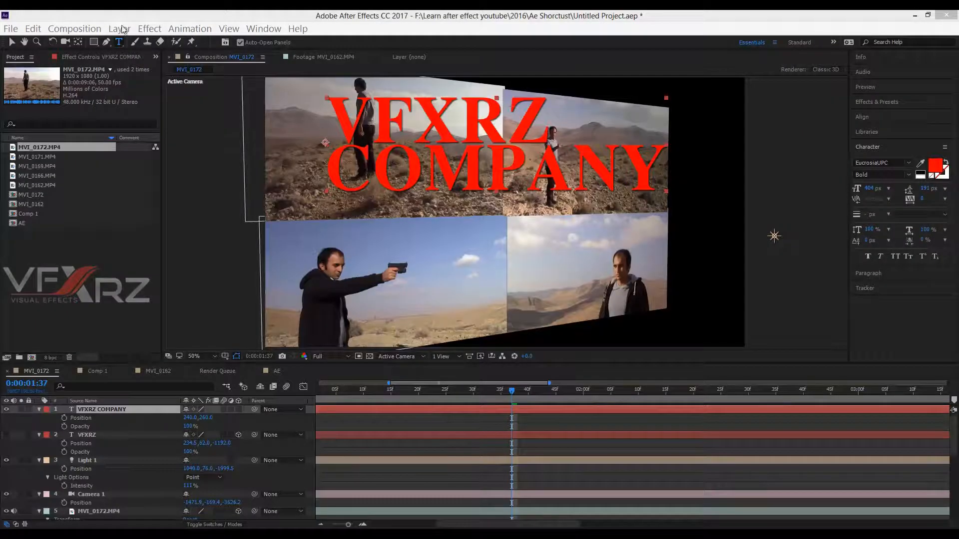
# Select all of the VFXRZ COMPANY text in the composition and reduce its font size to 164 px
pyautogui.click(119, 44)
pyautogui.moveTo(329, 111); pyautogui.dragTo(666, 176)
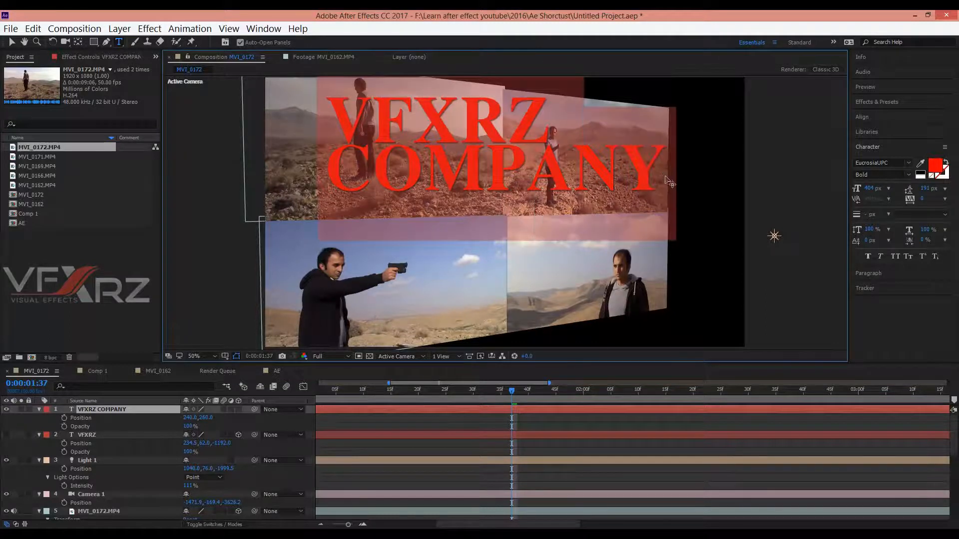
pyautogui.hotkey('ctrl', 'alt', 'shift', ',')
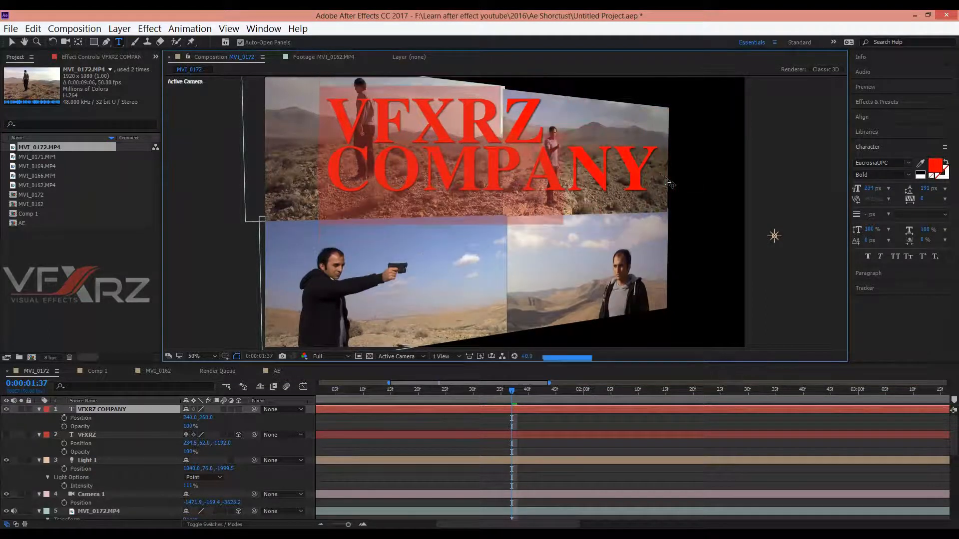
pyautogui.hotkey('ctrl', 'alt', 'shift', ',')
pyautogui.hotkey('ctrl', 'alt', 'shift', ',')
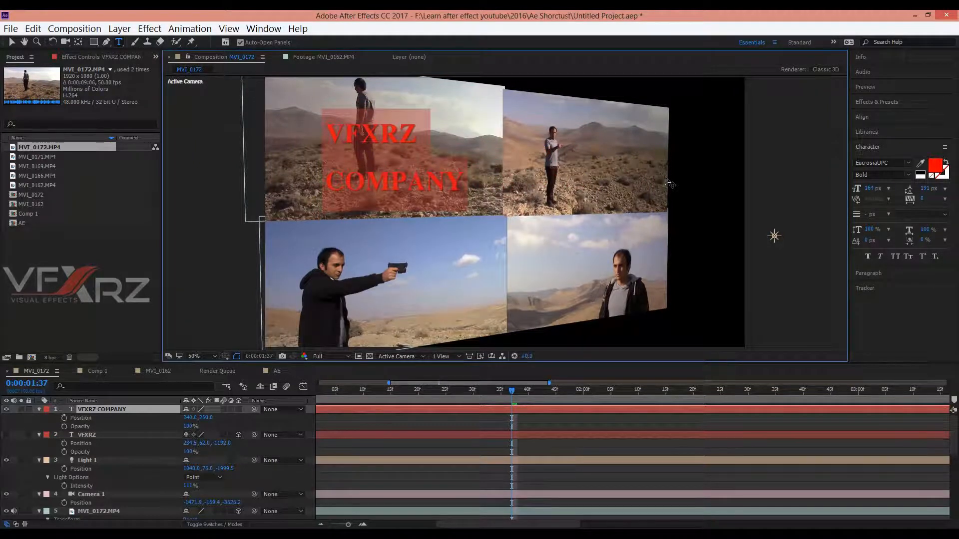
# Enlarge the font size of the selected VFXRZ COMPANY text in repeated large increments, going past 254 px
pyautogui.hotkey('ctrl', 'alt', 'shift', '.')
pyautogui.hotkey('ctrl', 'alt', 'shift', '.')
pyautogui.hotkey('ctrl', 'alt', 'shift', '.')
pyautogui.hotkey('ctrl', 'alt', 'shift', '.')
pyautogui.hotkey('ctrl', 'alt', 'shift', '.')
pyautogui.hotkey('ctrl', 'alt', 'shift', '.')
pyautogui.hotkey('ctrl', 'alt', 'shift', '.')
pyautogui.hotkey('ctrl', 'alt', 'shift', '.')
pyautogui.hotkey('ctrl', 'alt', 'shift', '.')
pyautogui.hotkey('ctrl', 'alt', 'shift', '.')
pyautogui.hotkey('ctrl', 'alt', 'shift', '.')
pyautogui.hotkey('ctrl', 'alt', 'shift', '.')
pyautogui.hotkey('ctrl', 'alt', 'shift', '.')
pyautogui.hotkey('ctrl', 'alt', 'shift', '.')
pyautogui.hotkey('ctrl', 'alt', 'shift', '.')
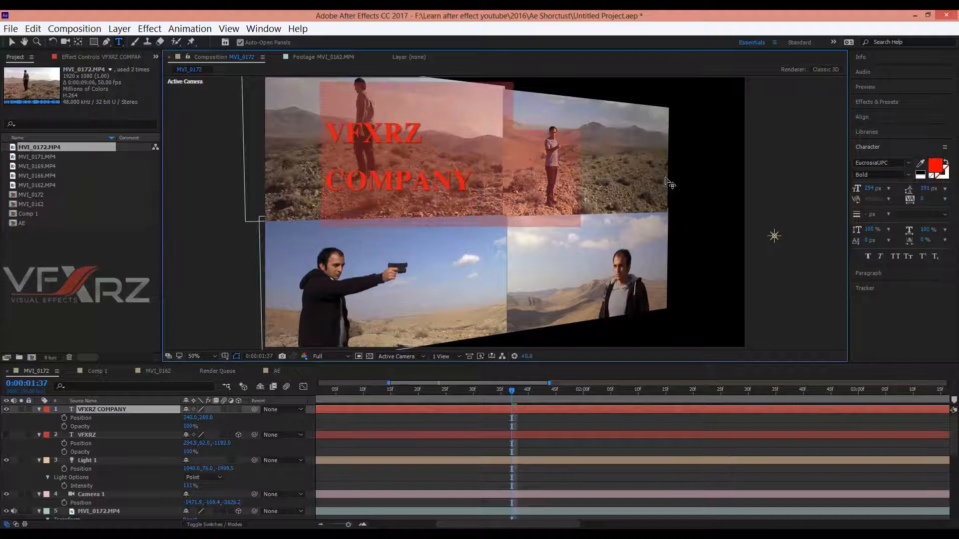
pyautogui.hotkey('ctrl', 'alt', 'shift', '.')
pyautogui.hotkey('ctrl', 'alt', 'shift', '.')
pyautogui.hotkey('ctrl', 'alt', 'shift', '.')
pyautogui.hotkey('ctrl', 'alt', 'shift', '.')
pyautogui.hotkey('ctrl', 'alt', 'shift', '.')
pyautogui.hotkey('ctrl', 'alt', 'shift', '.')
pyautogui.hotkey('ctrl', 'alt', 'shift', '.')
pyautogui.hotkey('ctrl', 'alt', 'shift', '.')
pyautogui.hotkey('ctrl', 'alt', 'shift', '.')
pyautogui.hotkey('ctrl', 'alt', 'shift', '.')
pyautogui.hotkey('ctrl', 'alt', 'shift', '.')
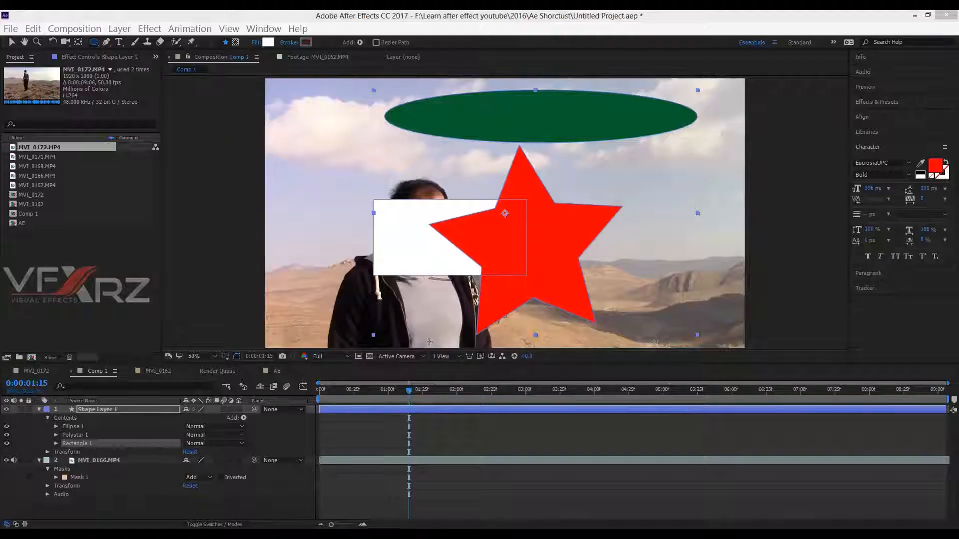
# Group Ellipse 1, Polystar 1 and Rectangle 1 of Shape Layer 1 in Comp 1, and ungroup them
pyautogui.click(78, 428)
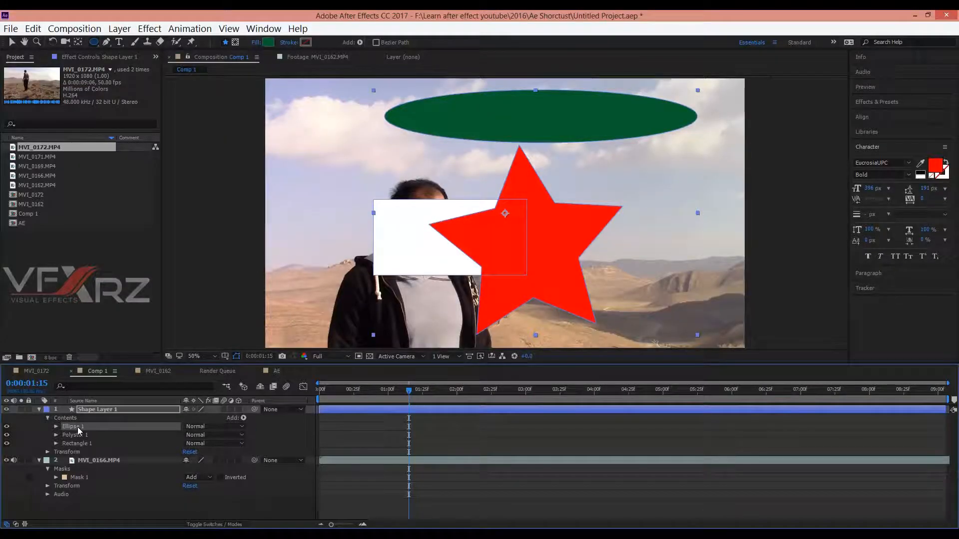
pyautogui.keyDown('shift'); pyautogui.click(79, 442); pyautogui.keyUp('shift')
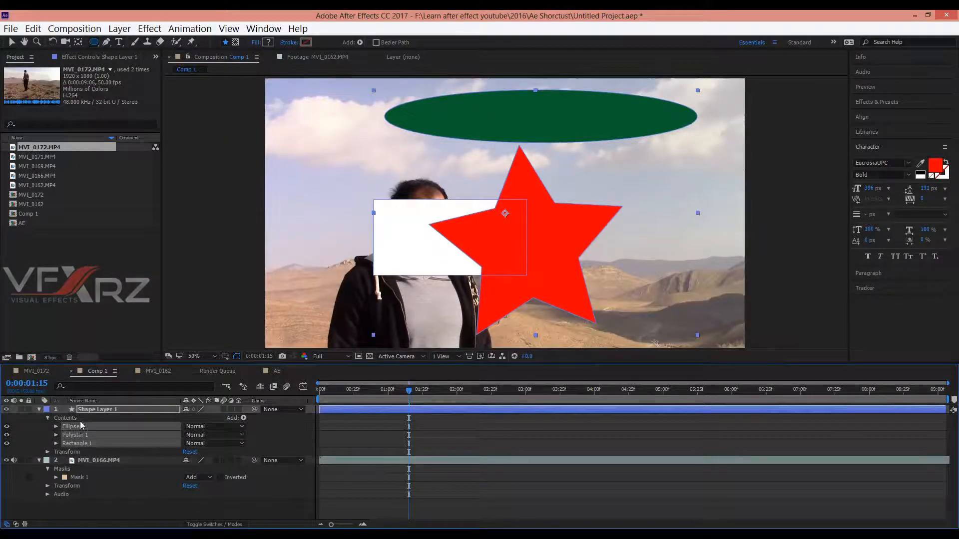
pyautogui.hotkey('ctrl', 'g')
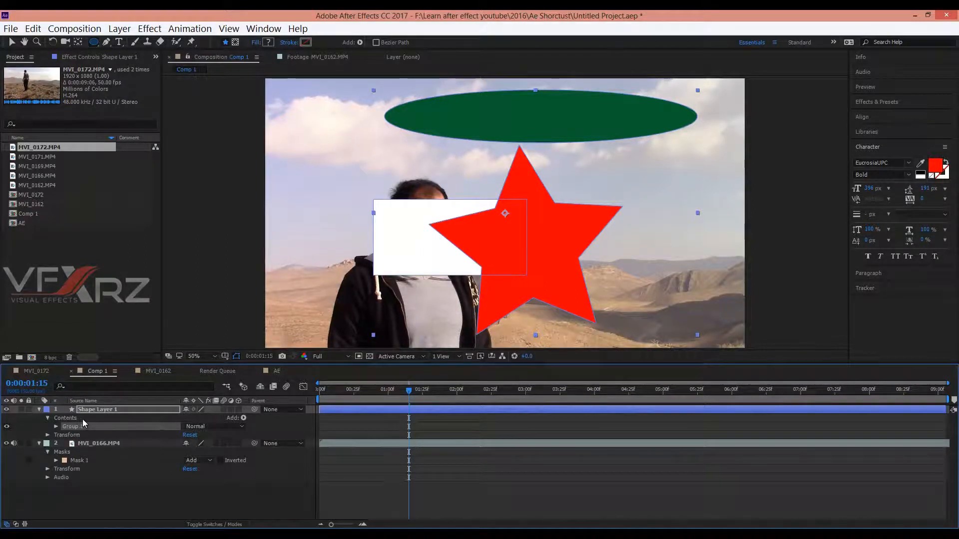
pyautogui.hotkey('ctrl', 'shift', 'g')
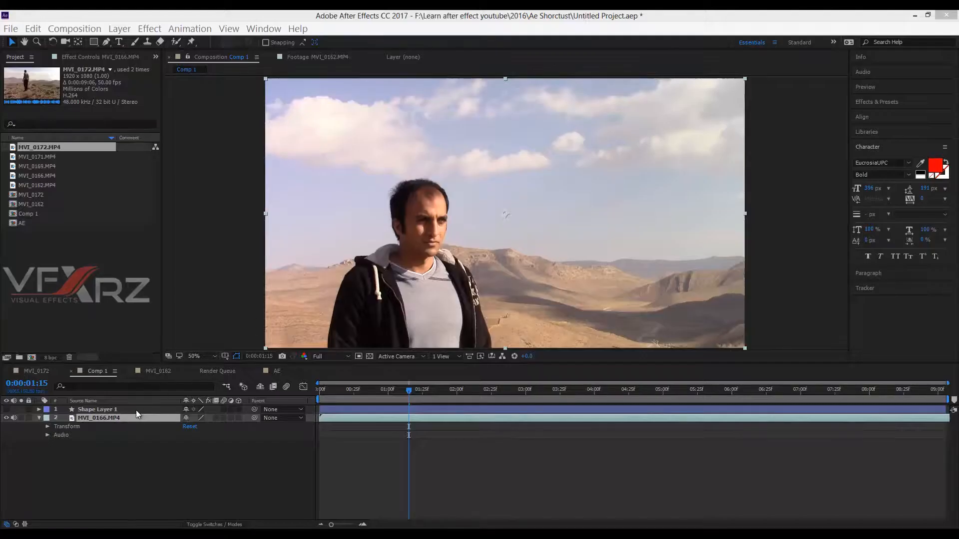
# Add a new mask to the MVI_0166.MP4 layer in Comp 1
pyautogui.click(134, 418)
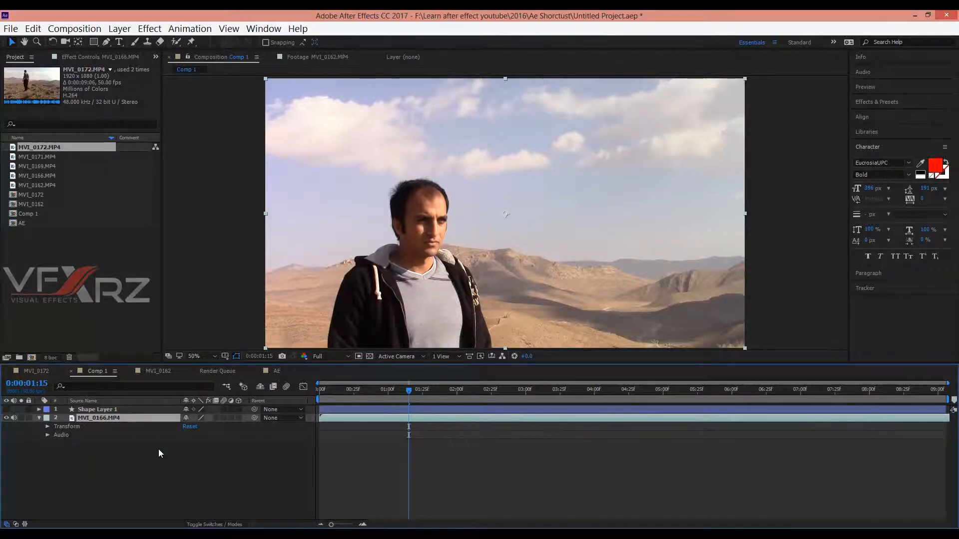
pyautogui.hotkey('ctrl', 'shift', 'n')
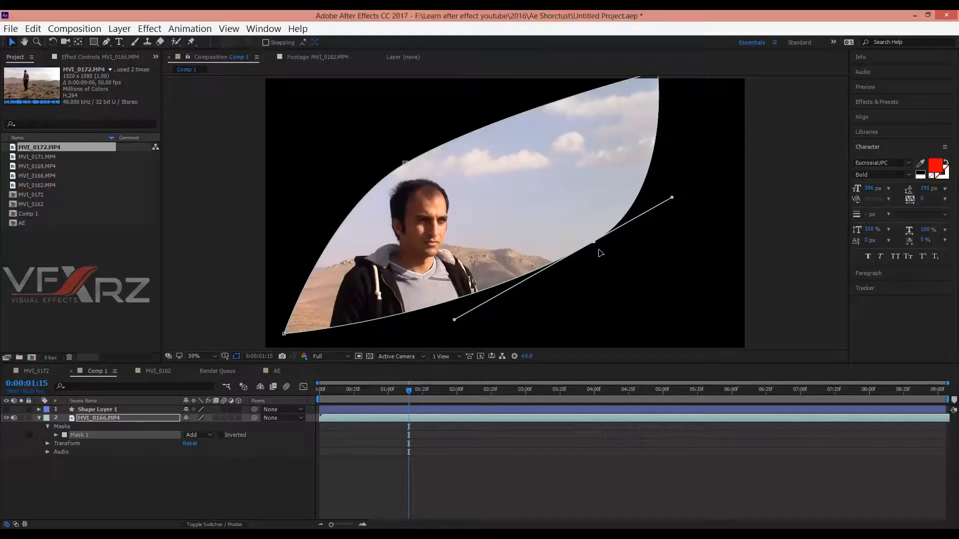
# Reshape Mask 1 of the MVI_0166.MP4 layer by converting and moving its curve point above the man's head
pyautogui.keyDown('alt'); pyautogui.click(409, 164); pyautogui.keyUp('alt')
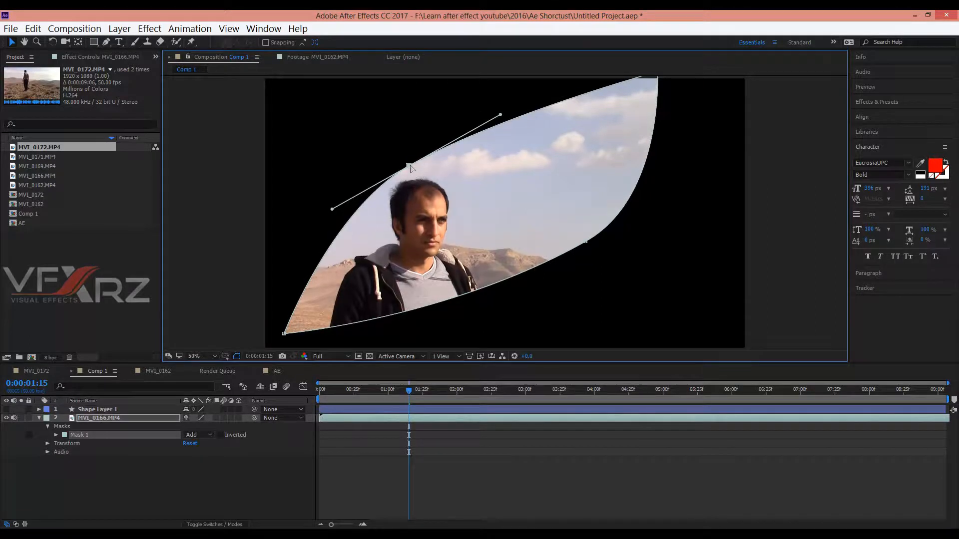
pyautogui.moveTo(409, 166); pyautogui.dragTo(445, 202)
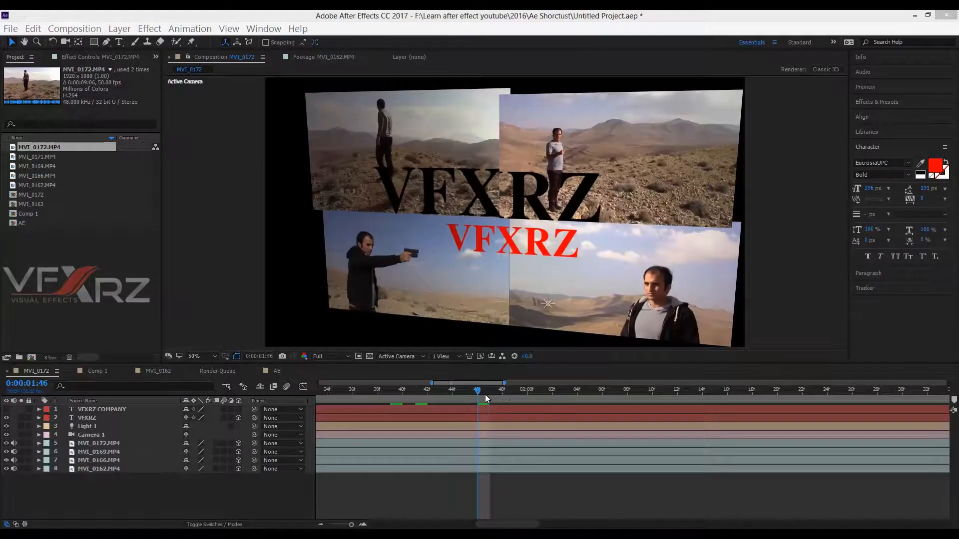
# Add composition markers in MVI_0172 at 0:00:01:46 and a later time, and add one with its settings open at 0:00:01:48
pyautogui.moveTo(484, 395)
pyautogui.mouseDown()
pyautogui.moveTo(605, 387)
pyautogui.moveTo(478, 406)
pyautogui.mouseUp()
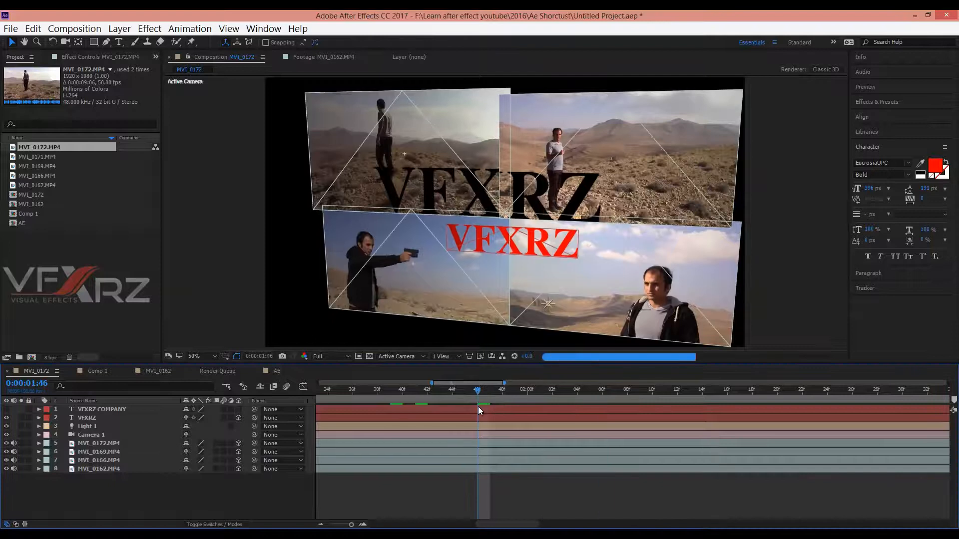
pyautogui.press('KP_Multiply')
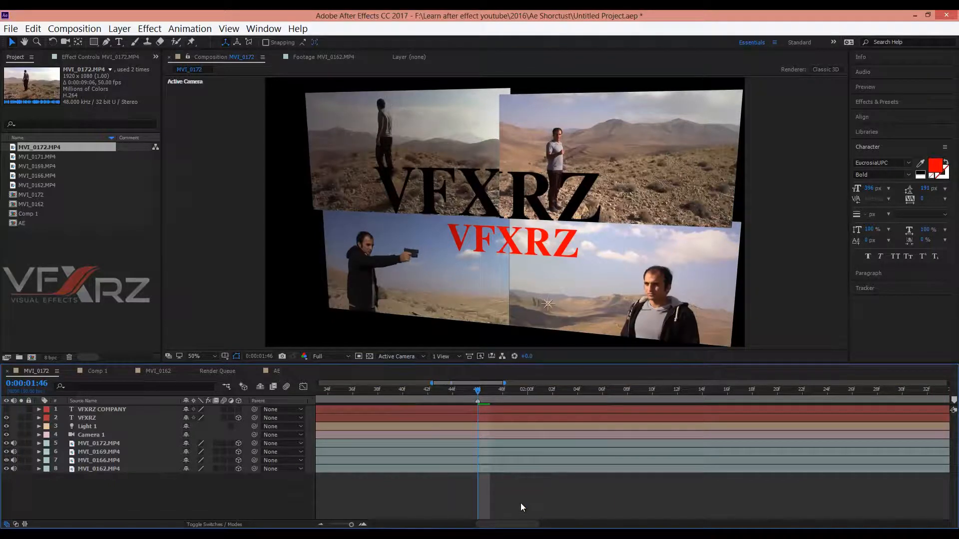
pyautogui.click(556, 387)
pyautogui.press('KP_Multiply')
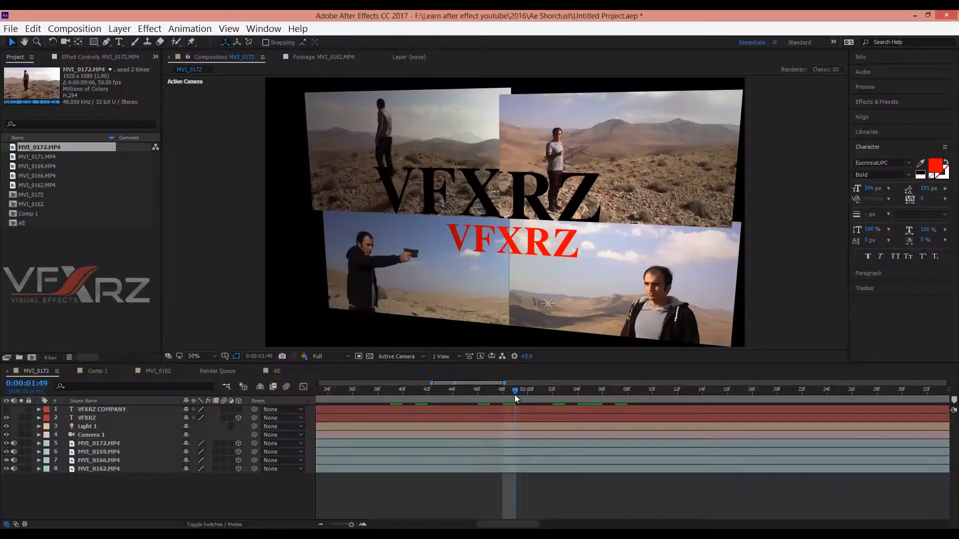
pyautogui.moveTo(514, 395)
pyautogui.mouseDown()
pyautogui.moveTo(549, 395)
pyautogui.moveTo(504, 400)
pyautogui.mouseUp()
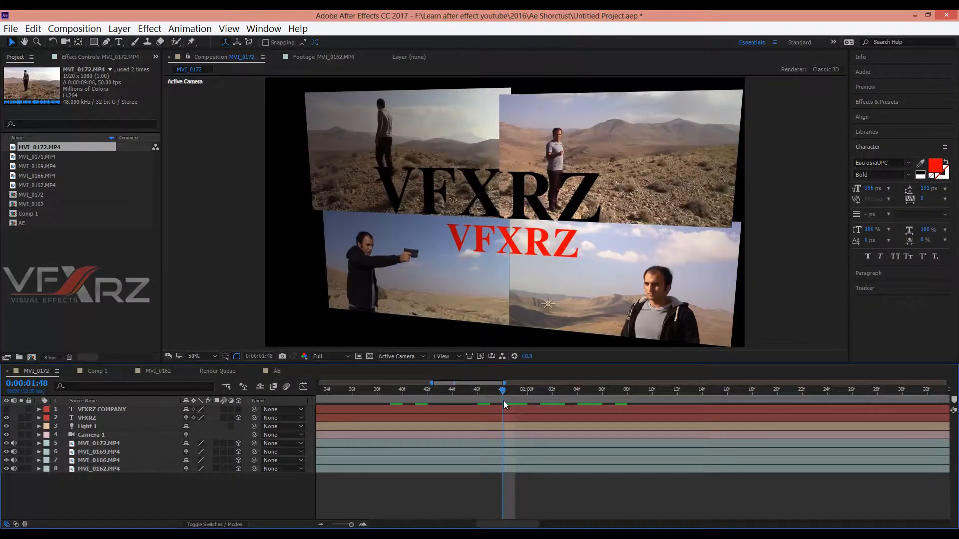
pyautogui.press('alt+KP_Multiply')
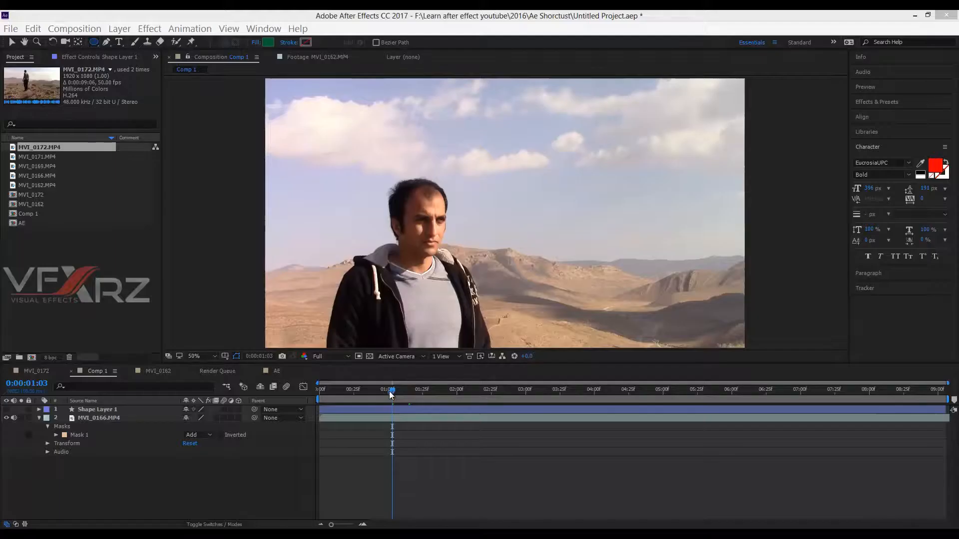
# Place numbered composition markers 1 to 5 along the Comp 1 timeline, with marker 4 at 0:00:02:38 and marker 5 at 0:00:05:41
pyautogui.moveTo(388, 391)
pyautogui.mouseDown()
pyautogui.moveTo(358, 388)
pyautogui.moveTo(482, 392)
pyautogui.mouseUp()
pyautogui.hotkey('shift', '2')
pyautogui.hotkey('shift', '3')
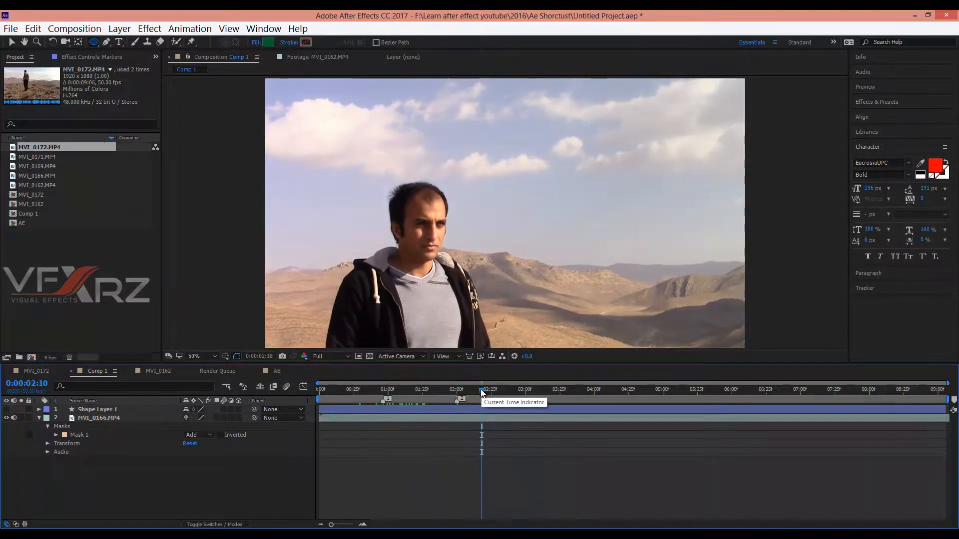
pyautogui.click(509, 390)
pyautogui.hotkey('shift', '4')
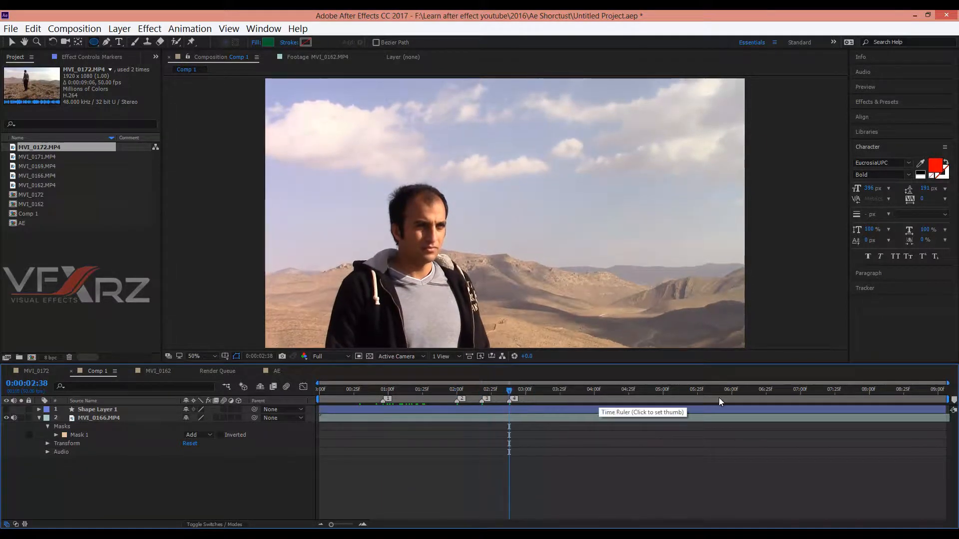
pyautogui.click(720, 399)
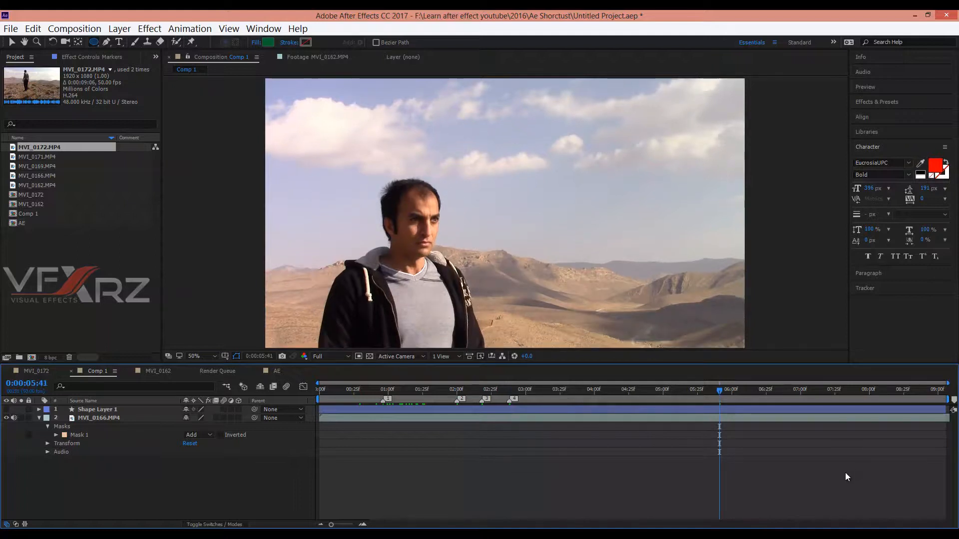
pyautogui.hotkey('shift', '5')
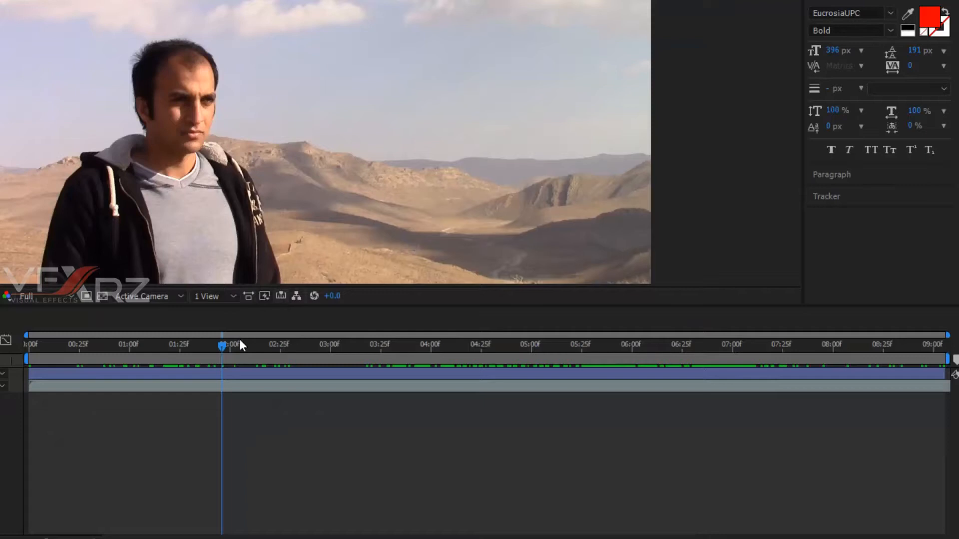
# Set the Comp 1 work area to begin shortly before 02:00f and end at 0:00:07:46
pyautogui.moveTo(238, 342); pyautogui.dragTo(216, 359)
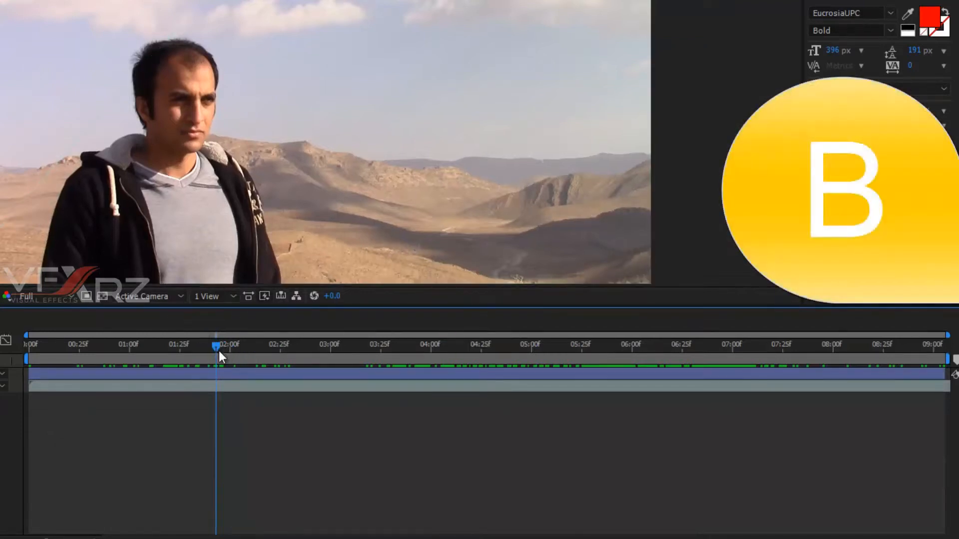
pyautogui.press('b')
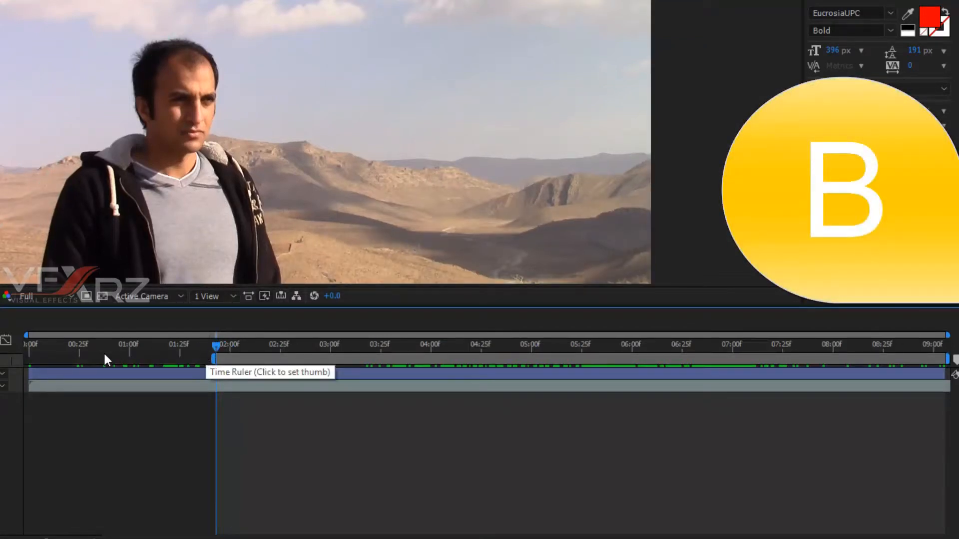
pyautogui.moveTo(359, 355); pyautogui.dragTo(826, 376)
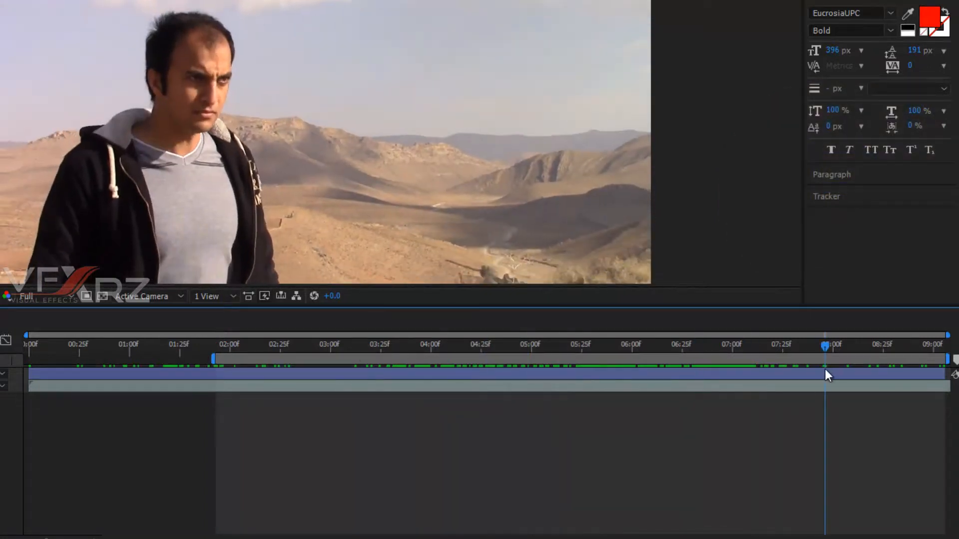
pyautogui.press('n')
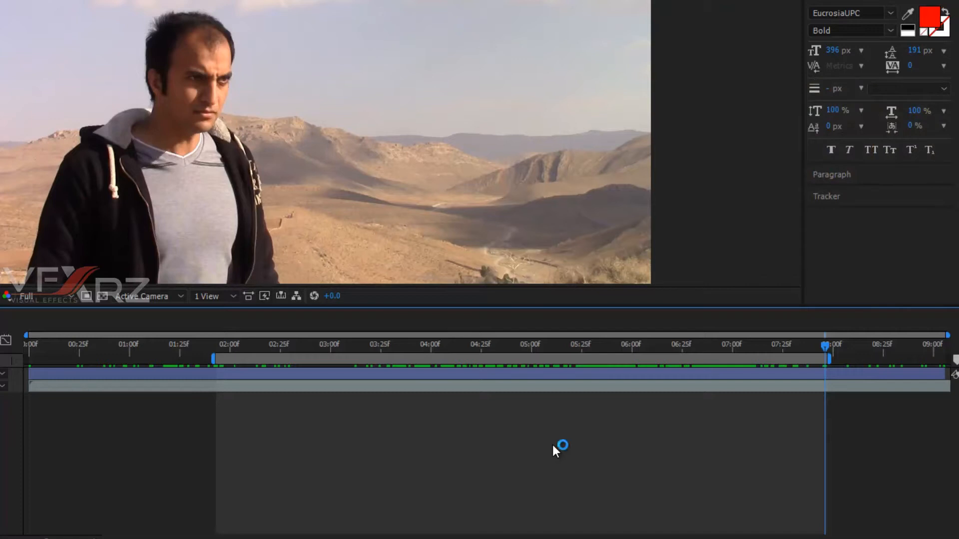
# Add Comp 1 to the Render Queue
pyautogui.hotkey('ctrl', 'm')
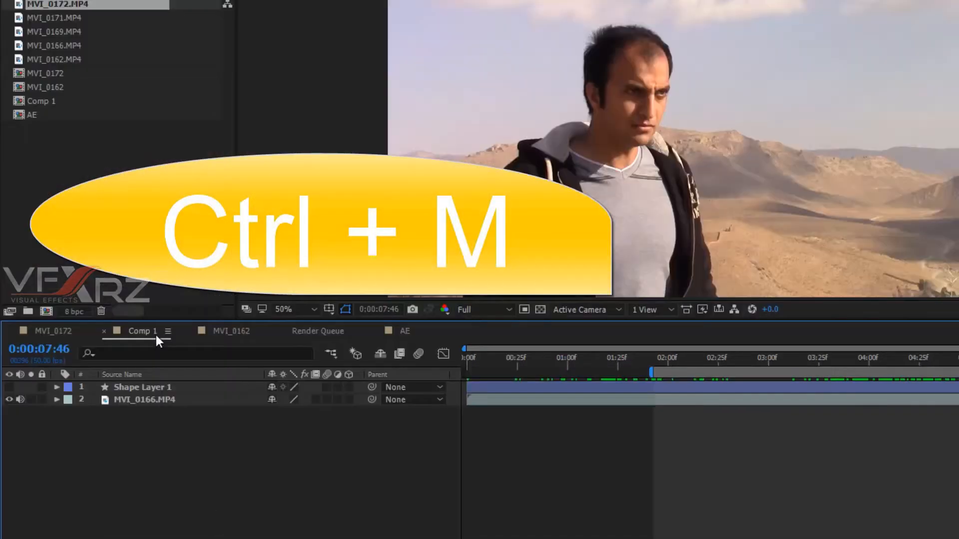